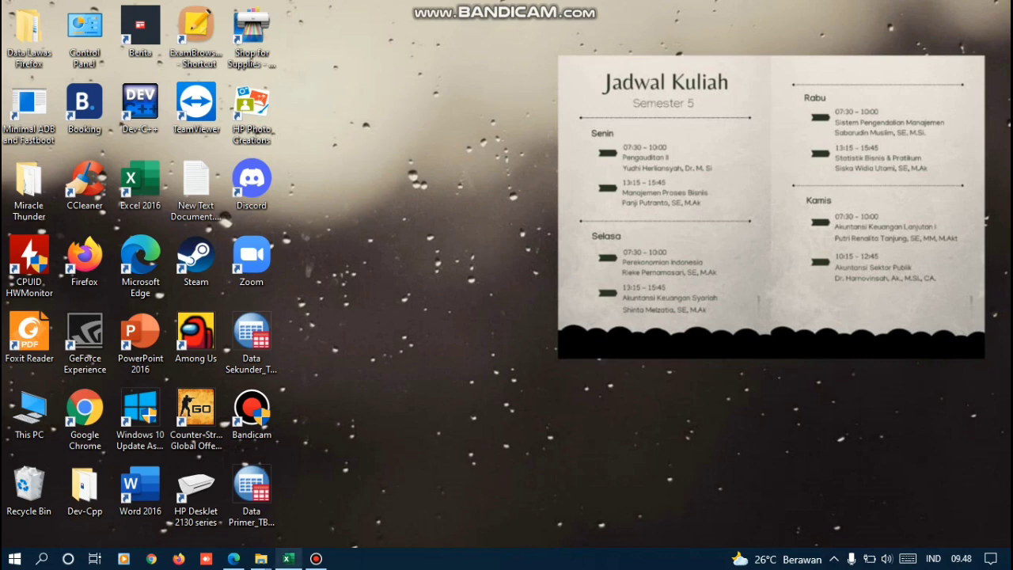
# Step: Switch to the Excel workbook and enter the title "Data Primer" in cell B3 of the Data Primer sheet
pyautogui.click(289, 559)
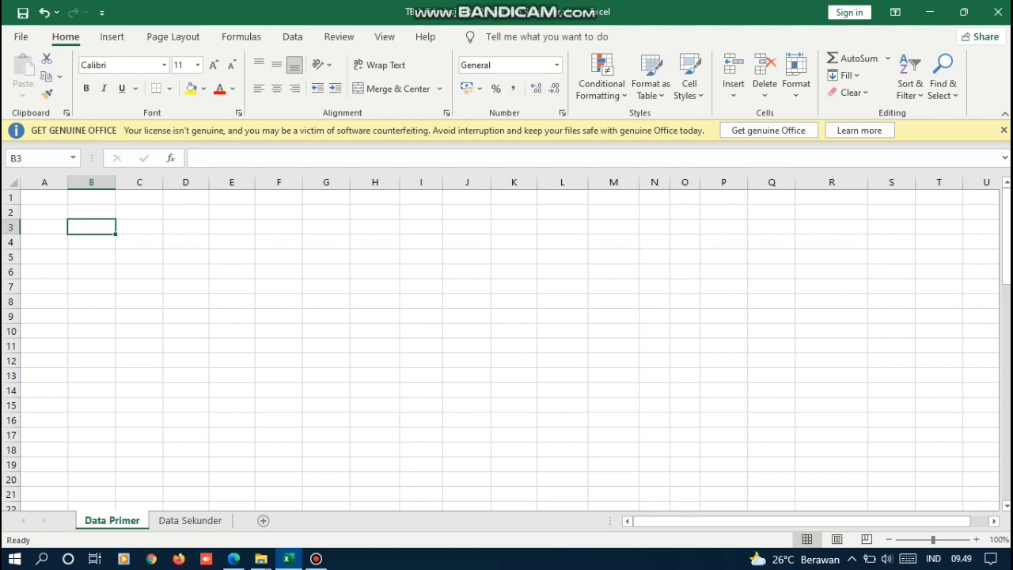
pyautogui.write('Data')
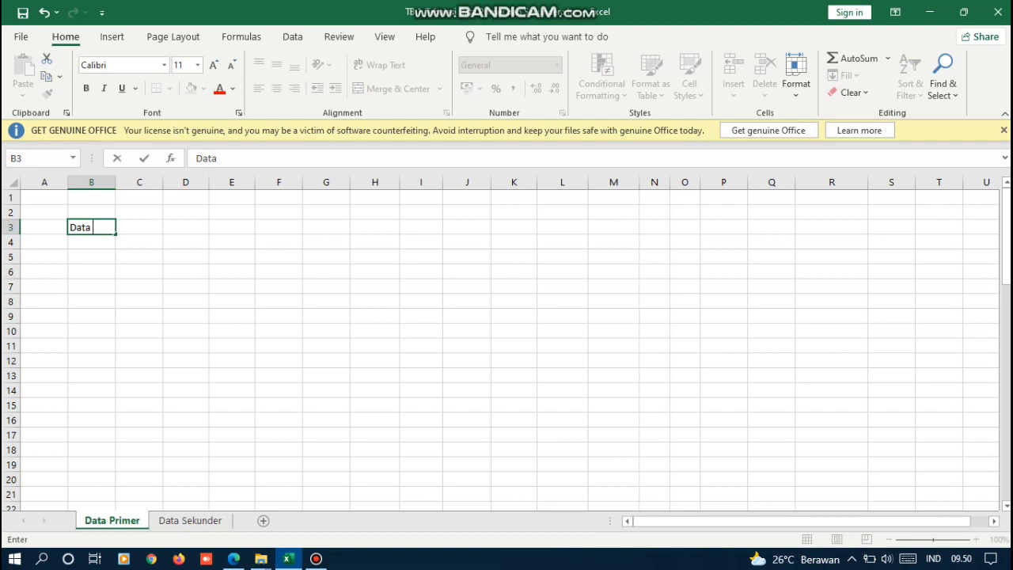
pyautogui.write(' Primer')
pyautogui.press('Return')
pyautogui.press('Return')
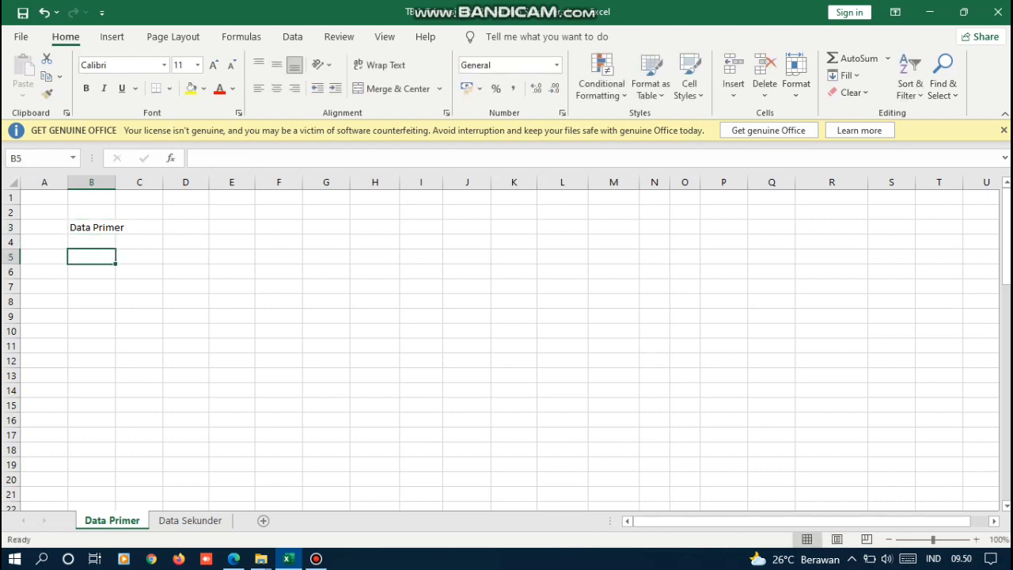
# Step: Enter "Penilaian Kinerja PDAM Tirta Bengi Kabupaten Bener Meriah" in cell B5 and the column header "No" in B7
pyautogui.write('Penilaian')
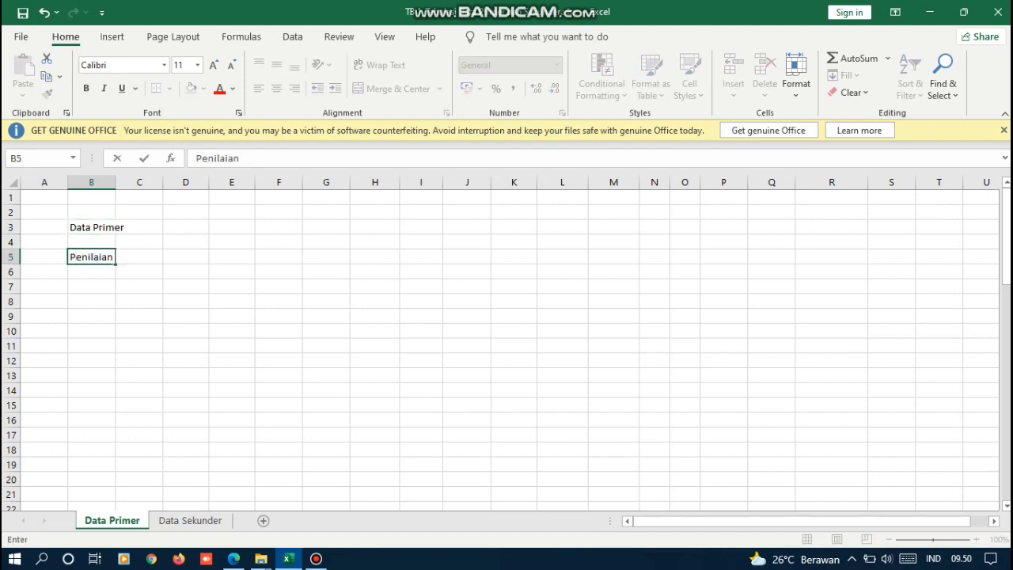
pyautogui.write(' Kinerja P')
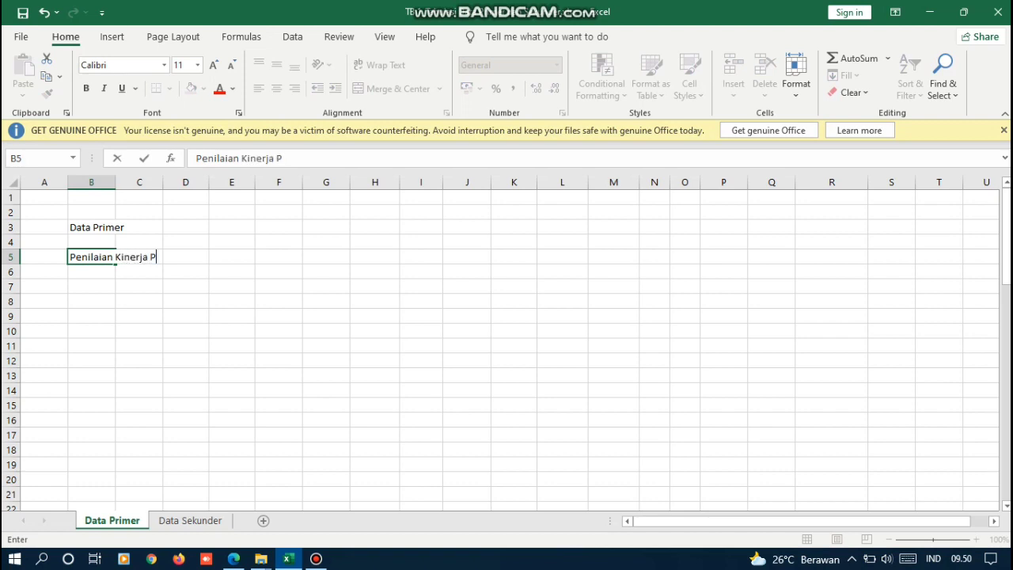
pyautogui.write('d')
pyautogui.press('BackSpace')
pyautogui.write('DAM Tirta Bengi Kabupaten Bener Meriah')
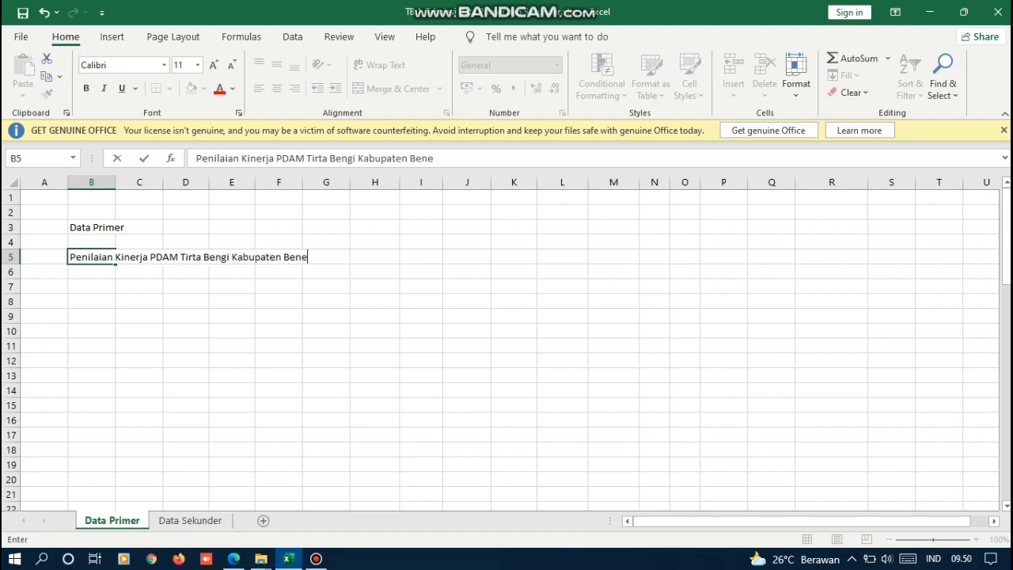
pyautogui.press('Return')
pyautogui.press('Return')
pyautogui.write('No')
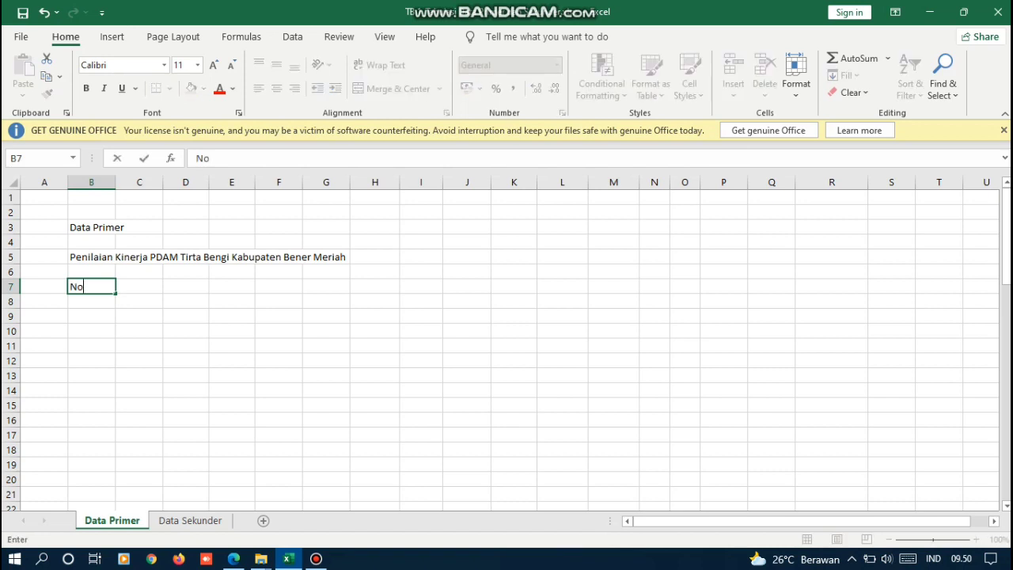
pyautogui.press('Tab')
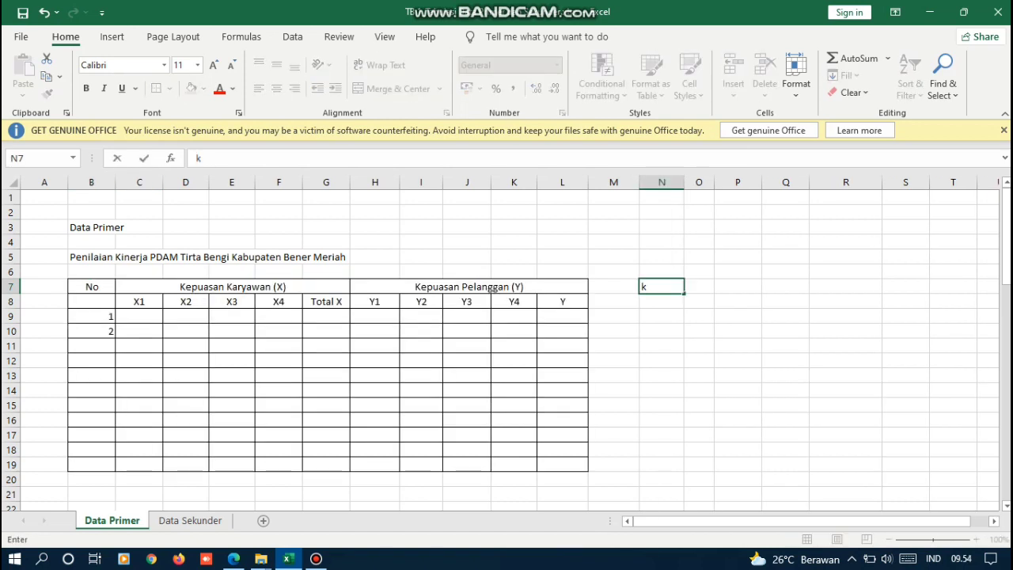
# Step: Start the legend in column N with the heading "Ket." in N7, "STP : 1" in N8 and "TP : 2" in N9
pyautogui.press('BackSpace')
pyautogui.write('Ket.')
pyautogui.press('Return')
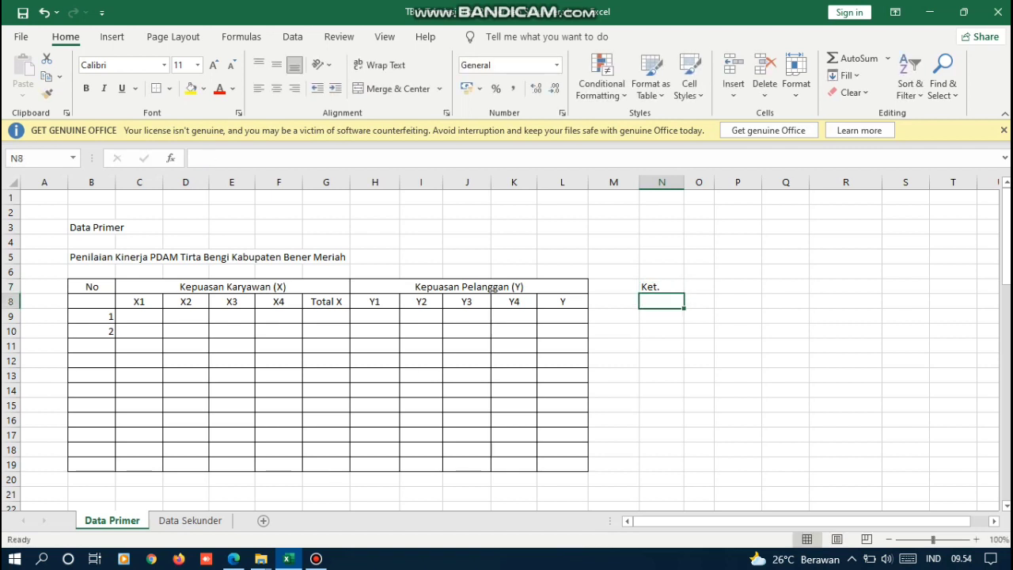
pyautogui.write('ST')
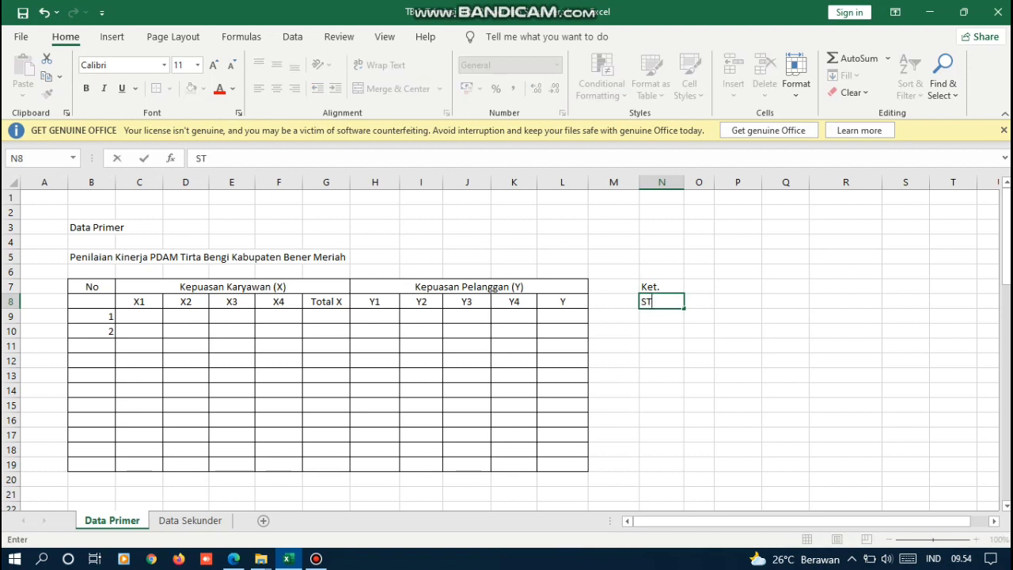
pyautogui.write('P : 1')
pyautogui.press('Return')
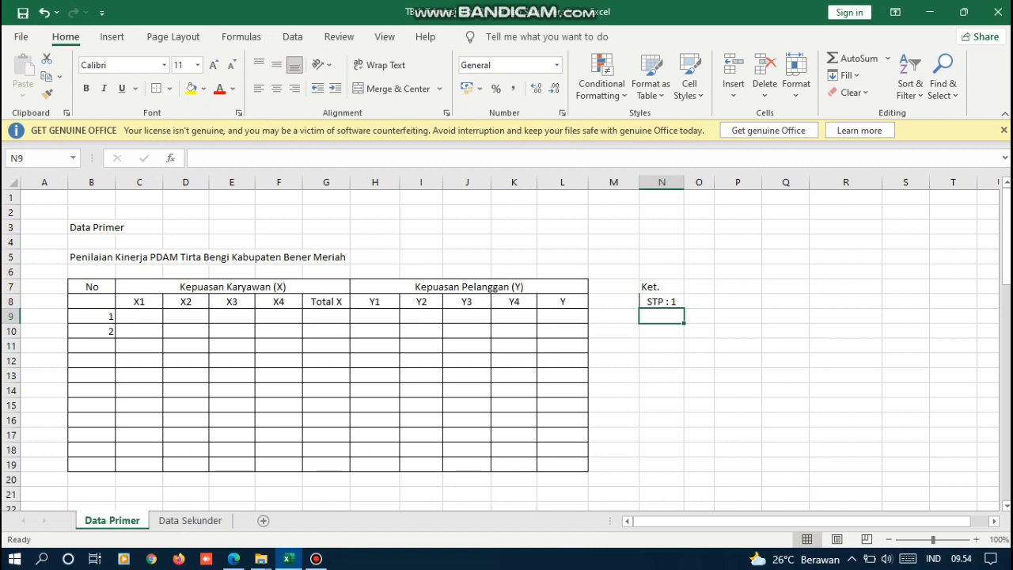
pyautogui.write('TP ')
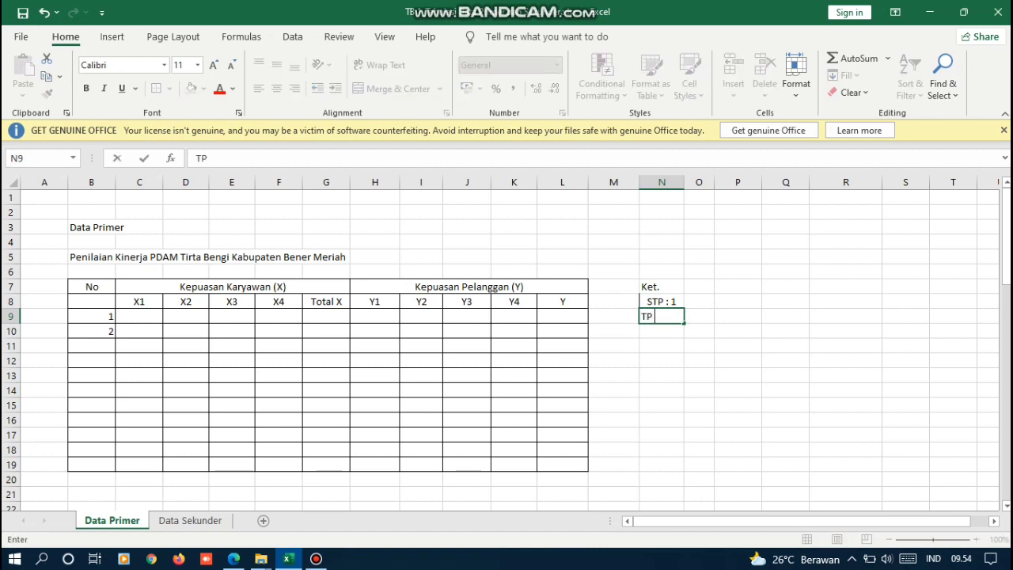
pyautogui.write(': 2')
pyautogui.press('Return')
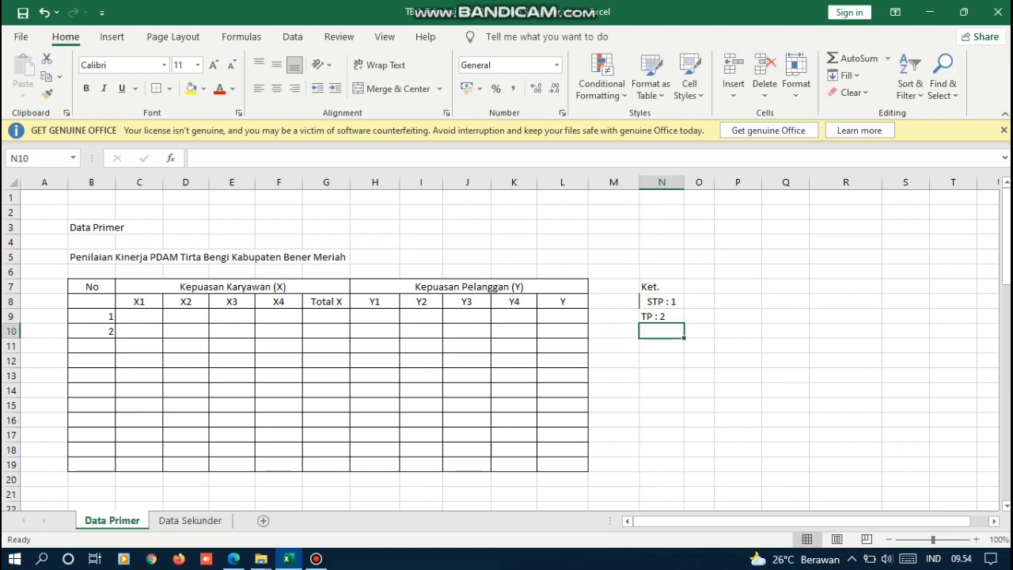
# Step: Complete the legend with "CP : 3" in N10, "P : 4" in N11 and "SP : 5" in N12
pyautogui.write('CP ')
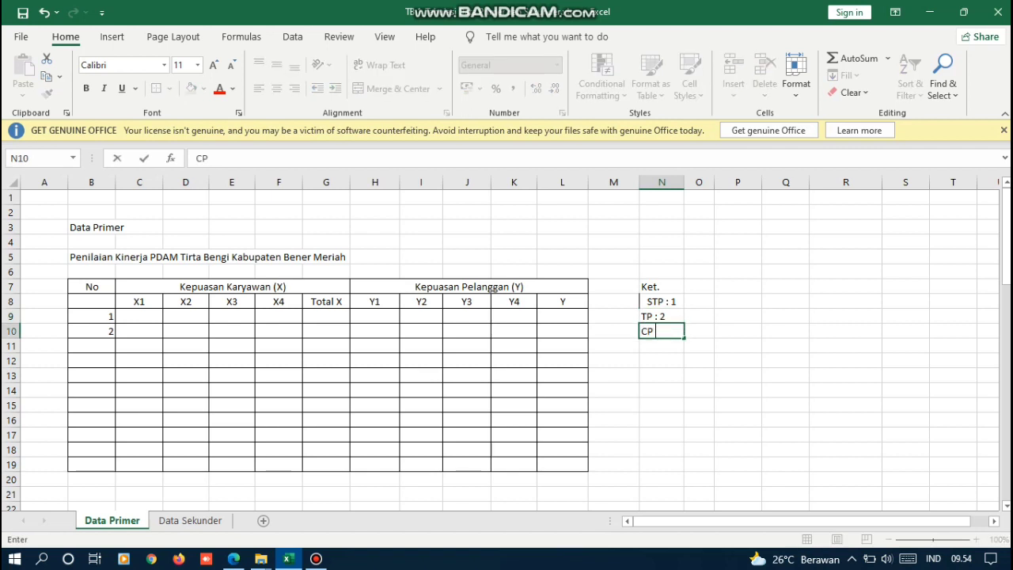
pyautogui.write(': 3')
pyautogui.press('Return')
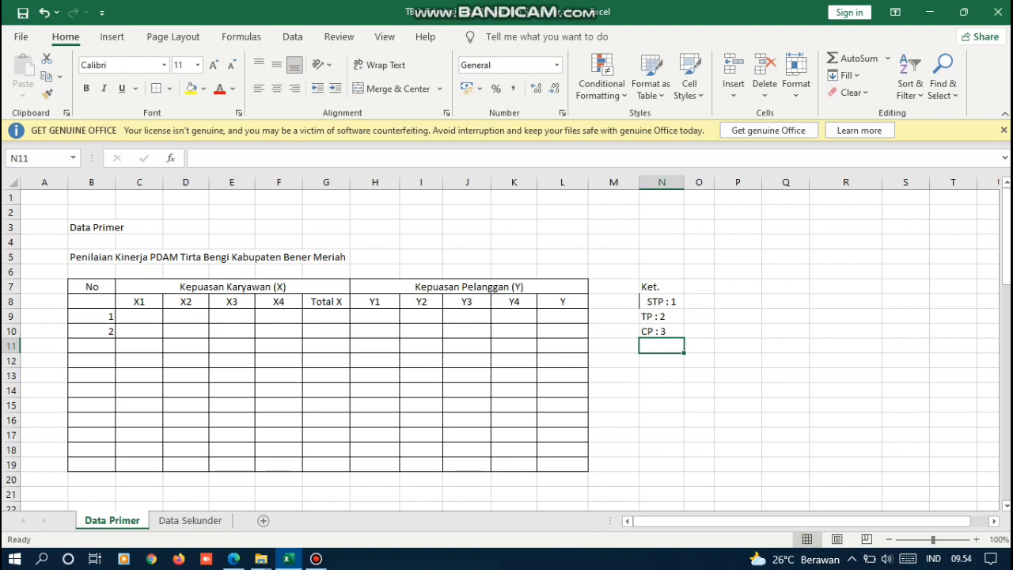
pyautogui.write('P : 4')
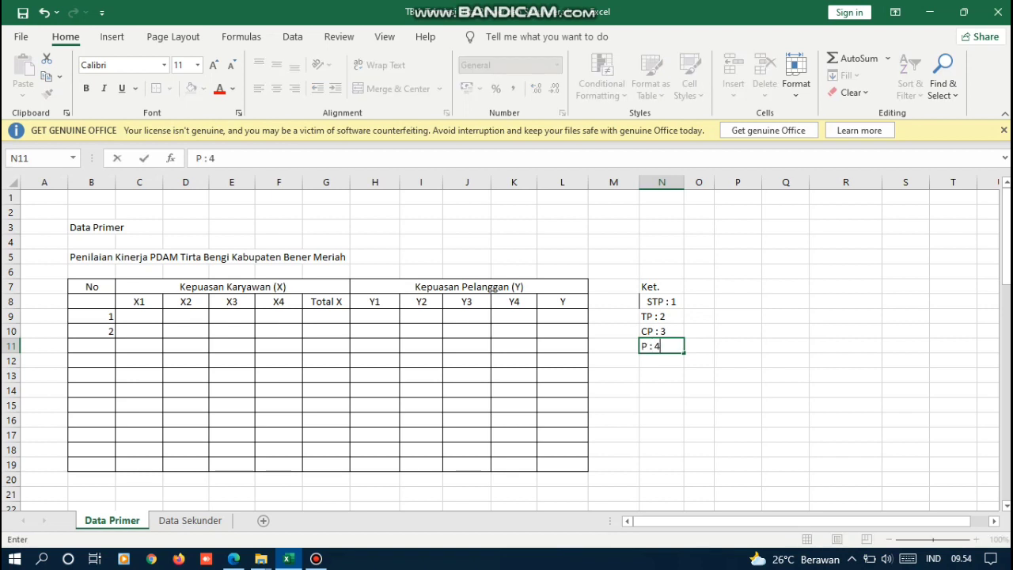
pyautogui.press('Return')
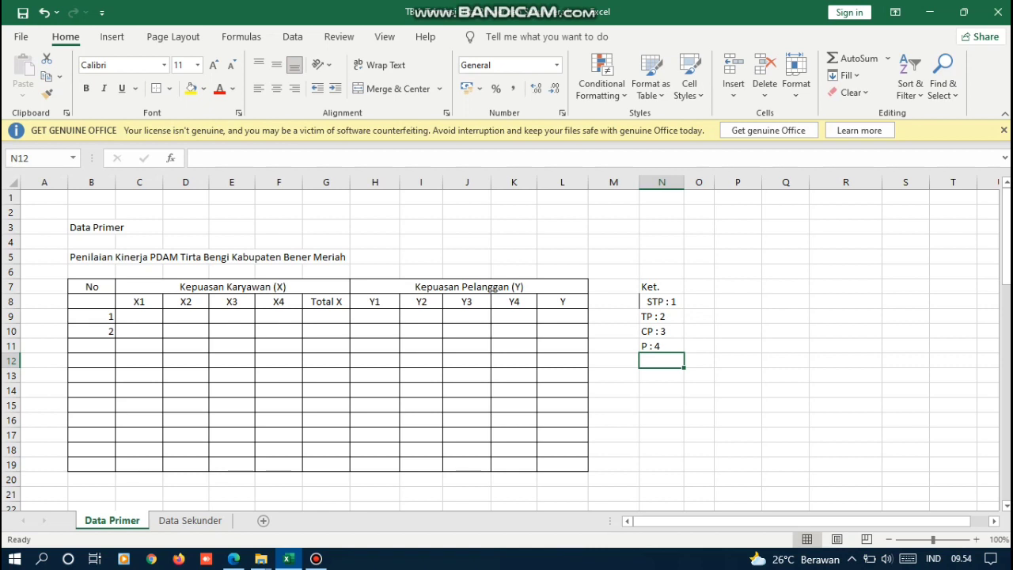
pyautogui.write('SP')
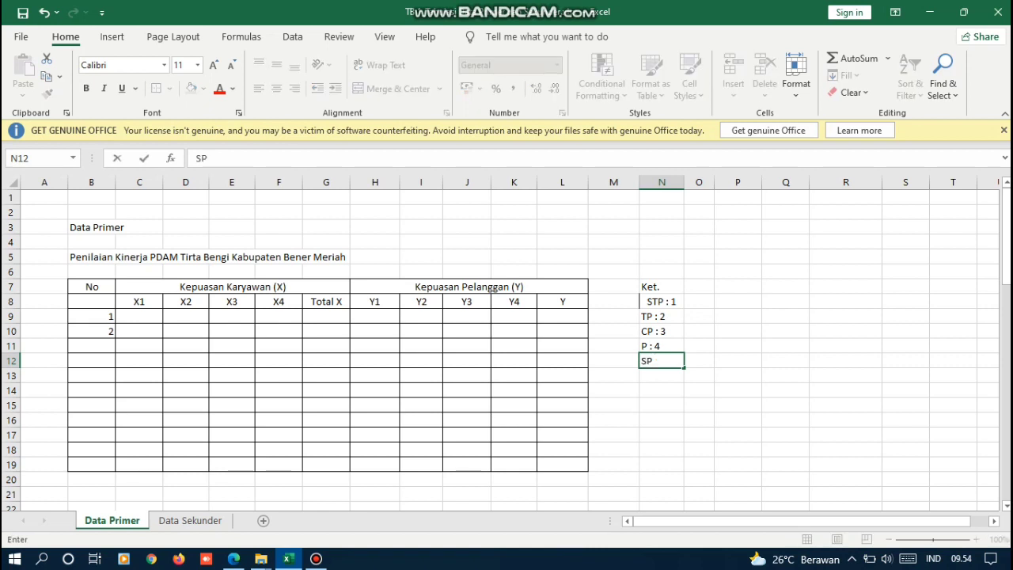
pyautogui.write(' : 5')
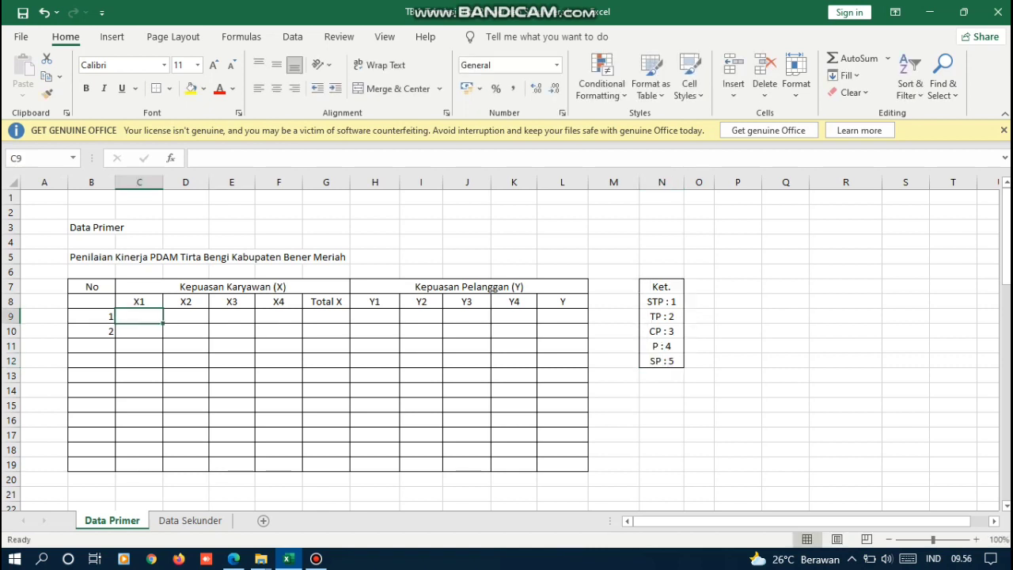
# Step: Fill the Kepuasan Karyawan columns X1 to Total X with 3, 4, 5, 5, 17 for respondent 1 and 4, 4, 4, 4, 16 for respondent 2
pyautogui.write('3')
pyautogui.press('Tab')
pyautogui.write('4')
pyautogui.press('Tab')
pyautogui.write('5\t5\t17')
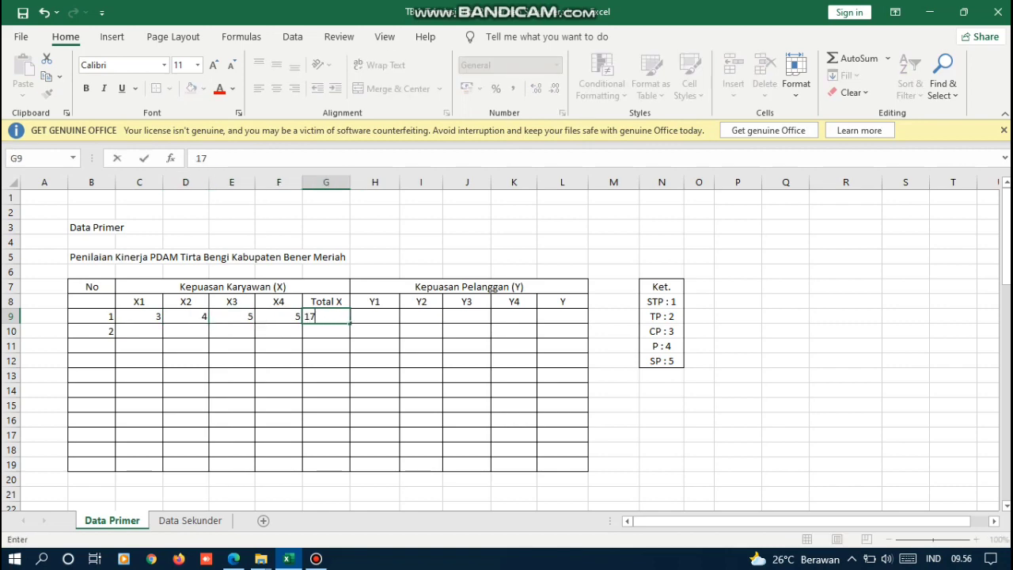
pyautogui.press('Return')
pyautogui.write('4')
pyautogui.press('Tab')
pyautogui.write('4\t4\t4\t16')
# Step: Fill the Kepuasan Pelanggan columns Y1 to Y with 4, 5, 3, 2, 14 for respondent 1 and 3, 4, 5, 4, 16 for respondent 2
pyautogui.click(375, 317)
pyautogui.write('4')
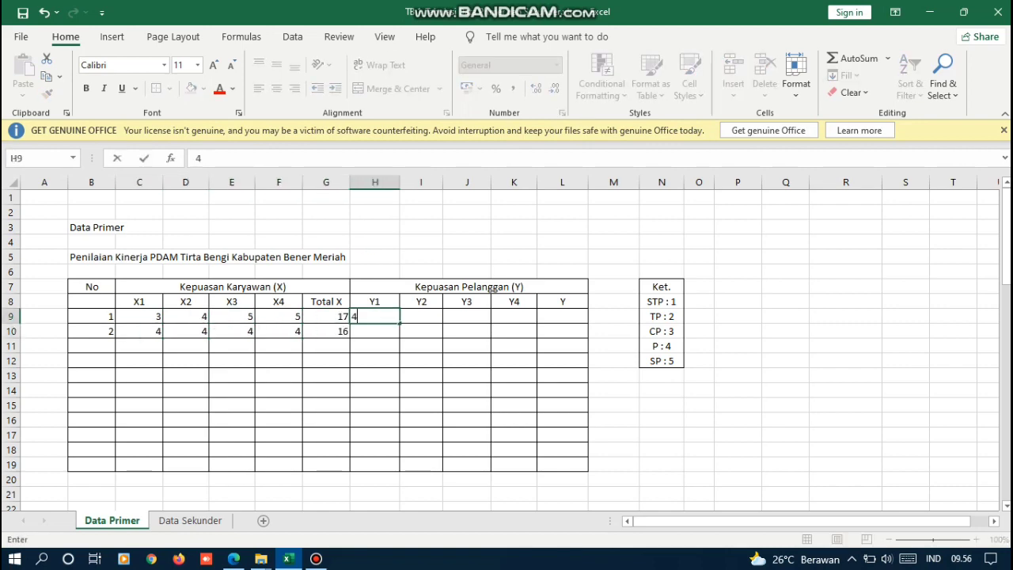
pyautogui.press('Tab')
pyautogui.write('5\t3\t2\t14')
pyautogui.press('Return')
pyautogui.write('3\t4\t5\t4\t')
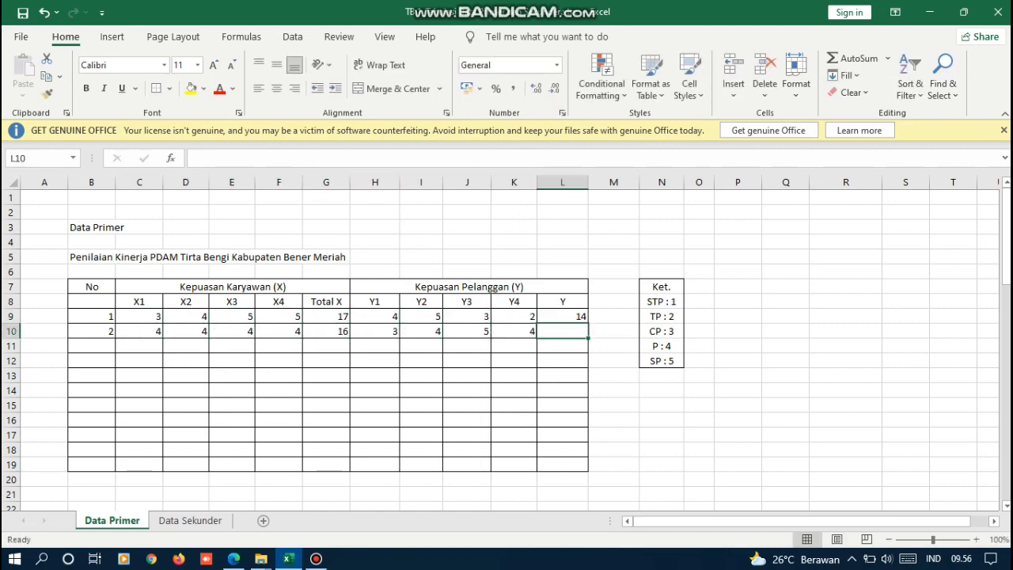
pyautogui.write('16')
pyautogui.click(613, 450)
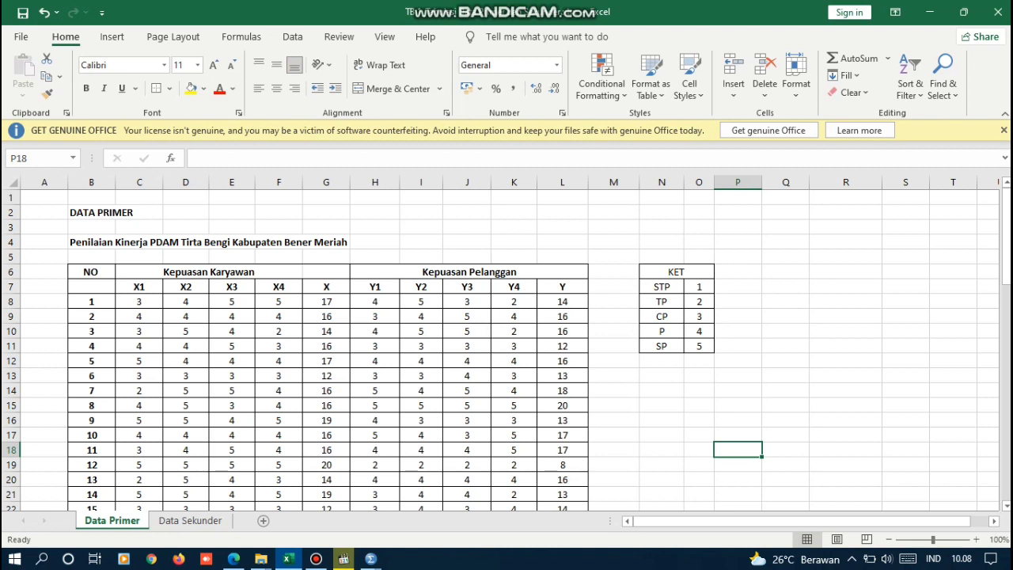
# Step: Copy the scores and totals of all 20 respondents, cells C8 to L27, and switch to SPSS Statistics
pyautogui.moveTo(139, 302); pyautogui.dragTo(563, 495)
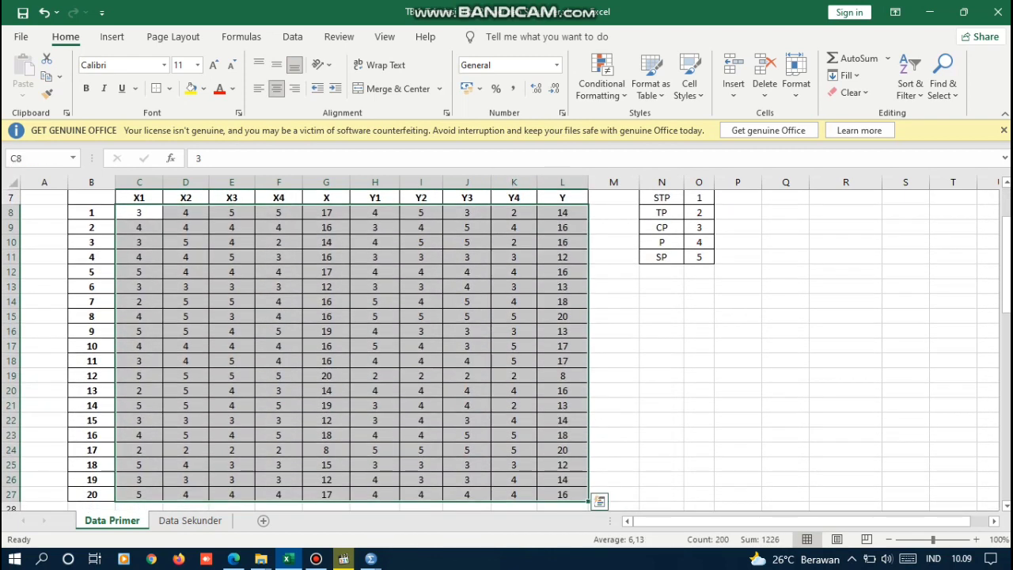
pyautogui.hotkey('ctrl', 'c')
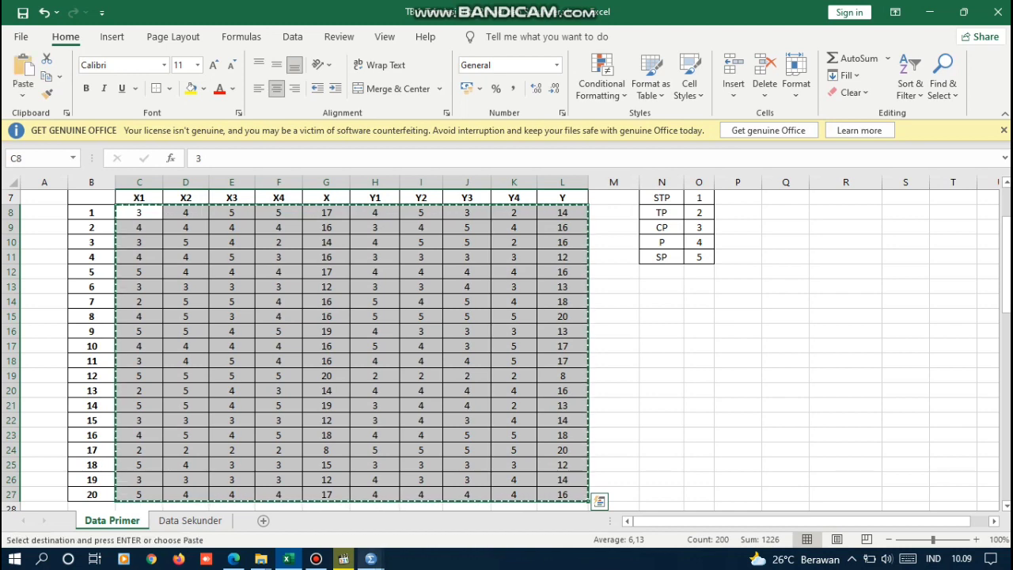
pyautogui.moveTo(371, 559)
pyautogui.click(289, 495)
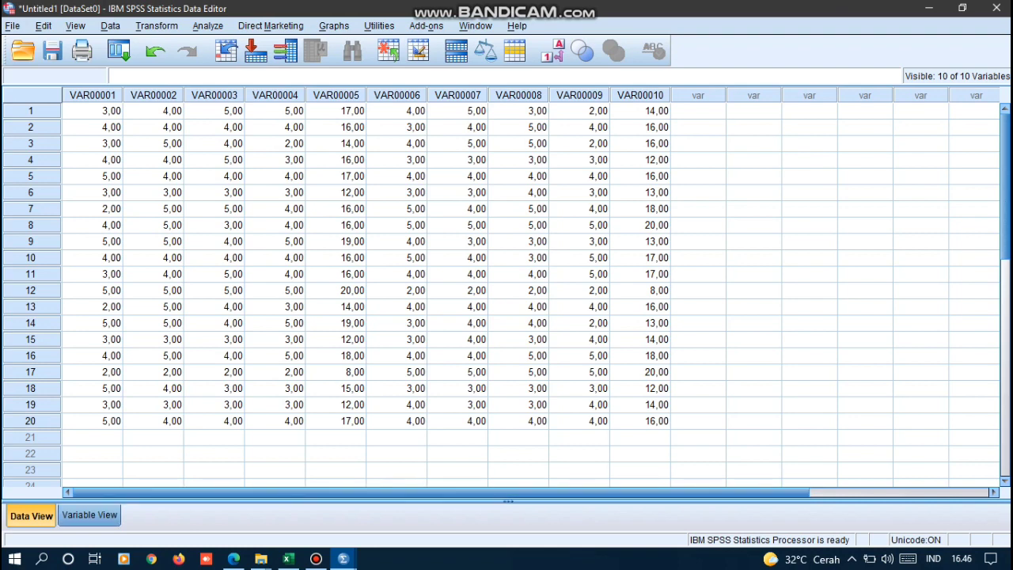
# Step: Show the variable definitions and rename the first variable as X1
pyautogui.click(89, 515)
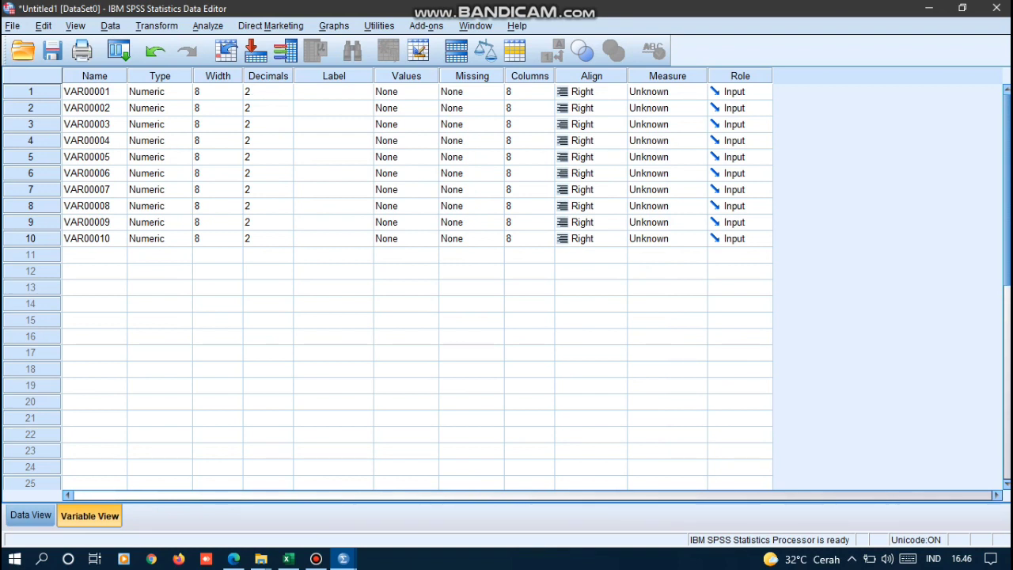
pyautogui.click(94, 92)
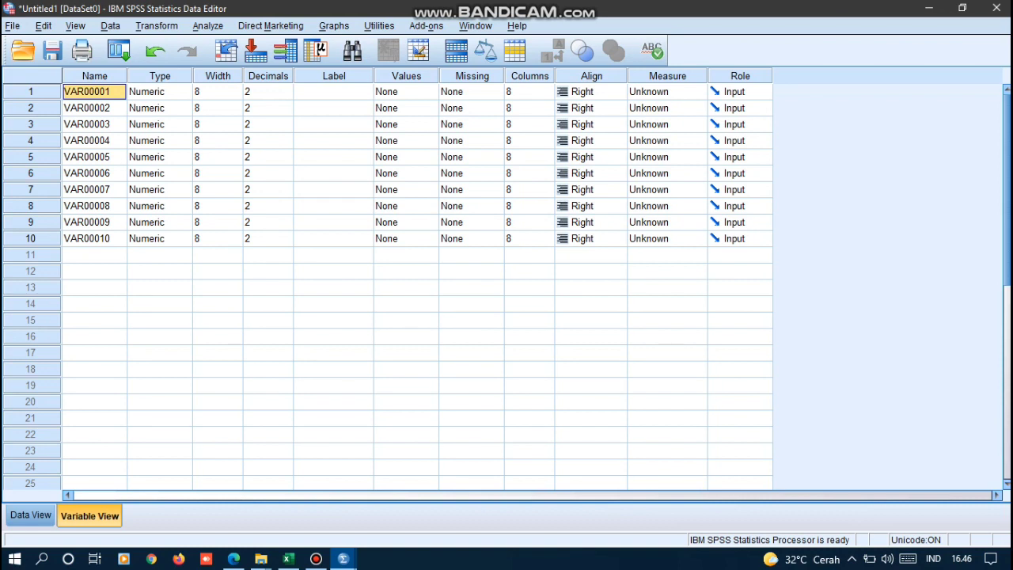
pyautogui.press('BackSpace')
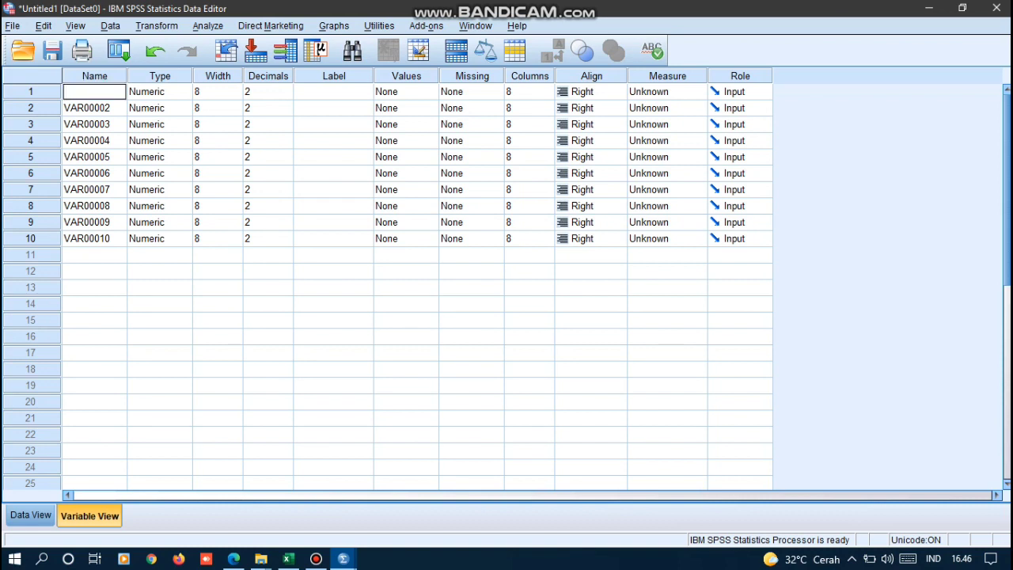
pyautogui.write('x')
pyautogui.press('BackSpace')
pyautogui.write('X1')
pyautogui.press('Return')
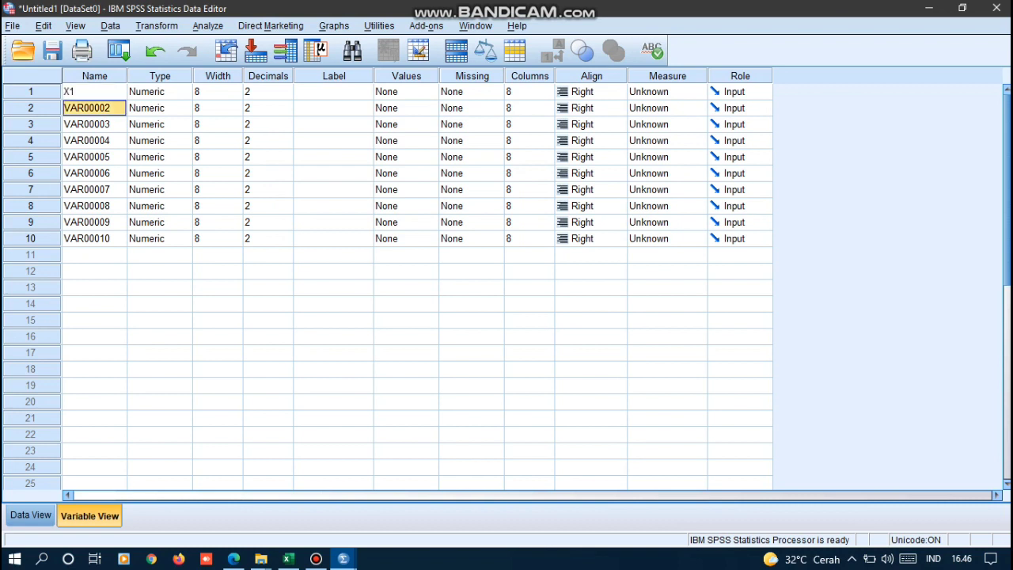
# Step: Rename the second, third and fourth variables as X2, X3 and X4
pyautogui.write('X2')
pyautogui.press('Return')
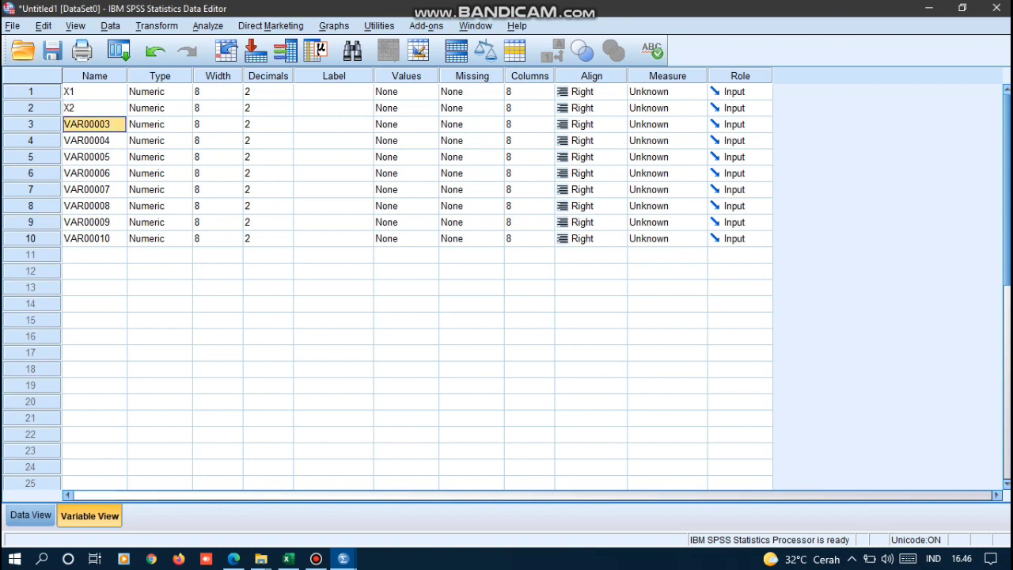
pyautogui.write('X3')
pyautogui.press('Return')
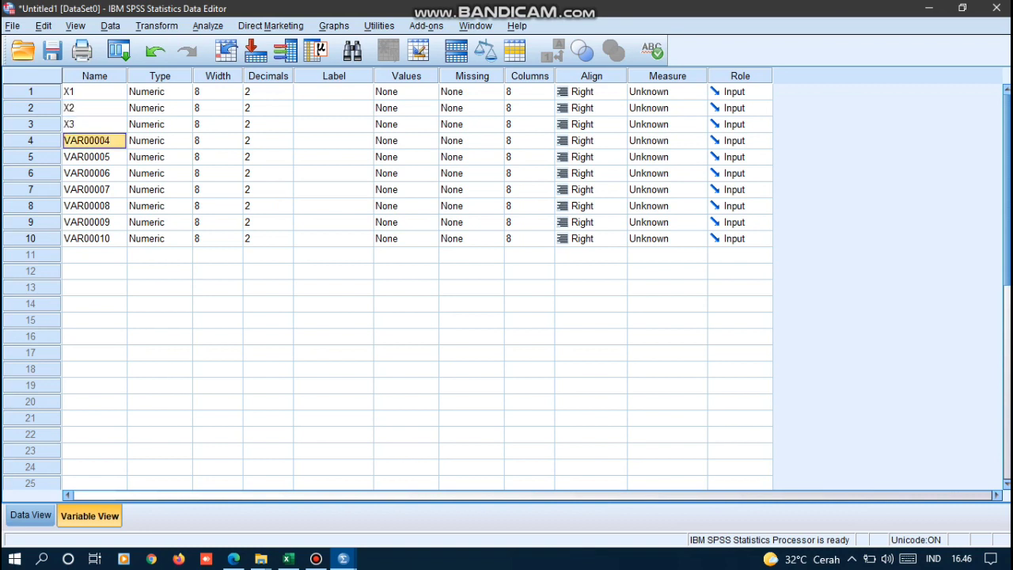
pyautogui.write('X4')
pyautogui.press('Return')
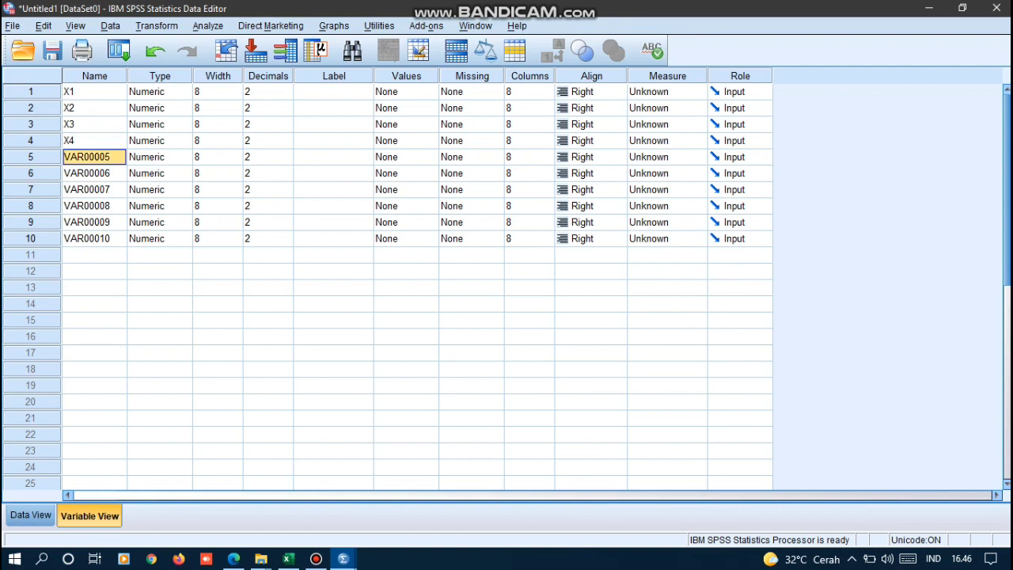
# Step: Rename the fifth, sixth and seventh variables as Total_X, Y1 and Y2
pyautogui.press('BackSpace')
pyautogui.write('Total_X')
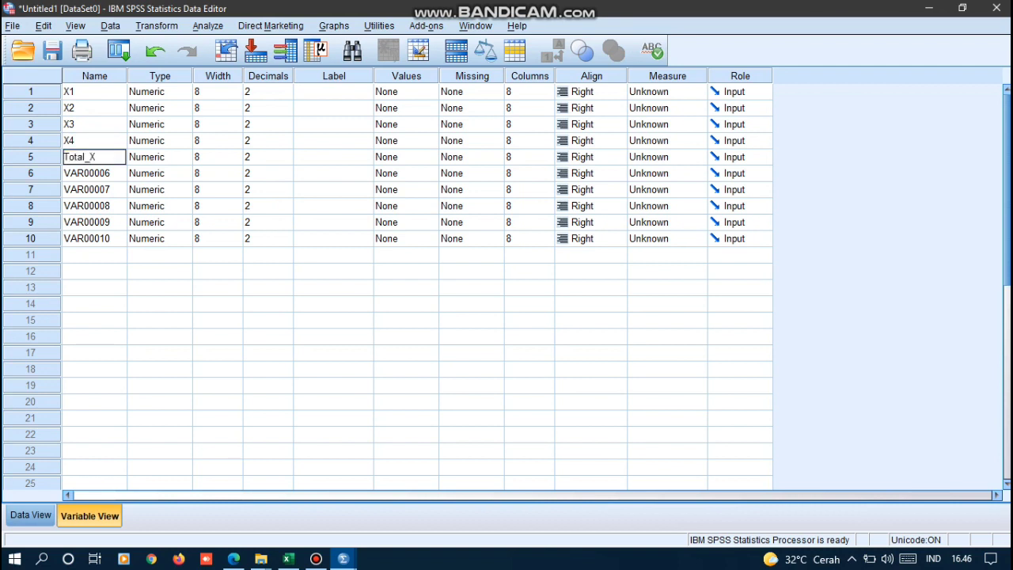
pyautogui.press('Return')
pyautogui.write('Y')
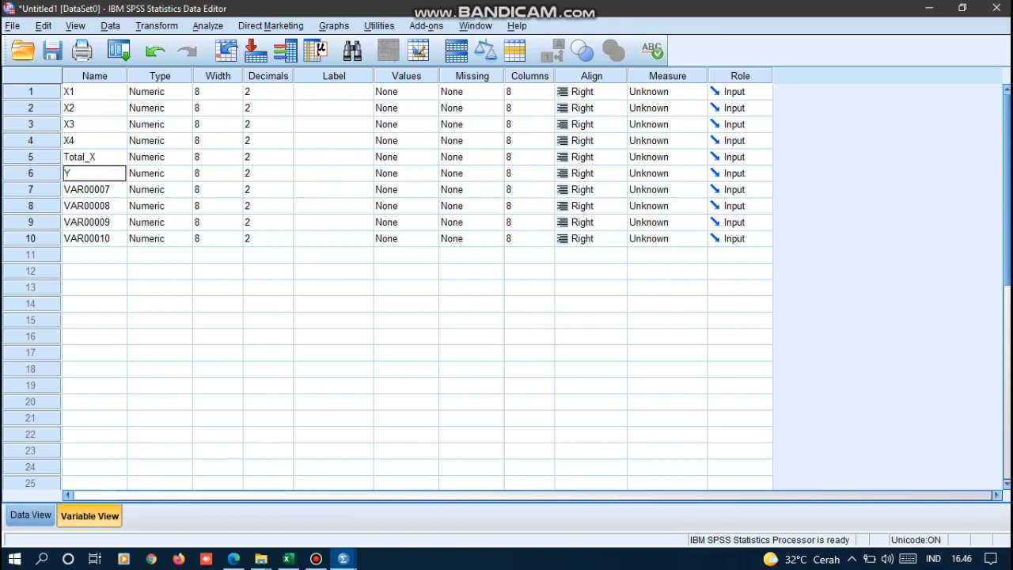
pyautogui.write('1')
pyautogui.press('Return')
pyautogui.write('Y2')
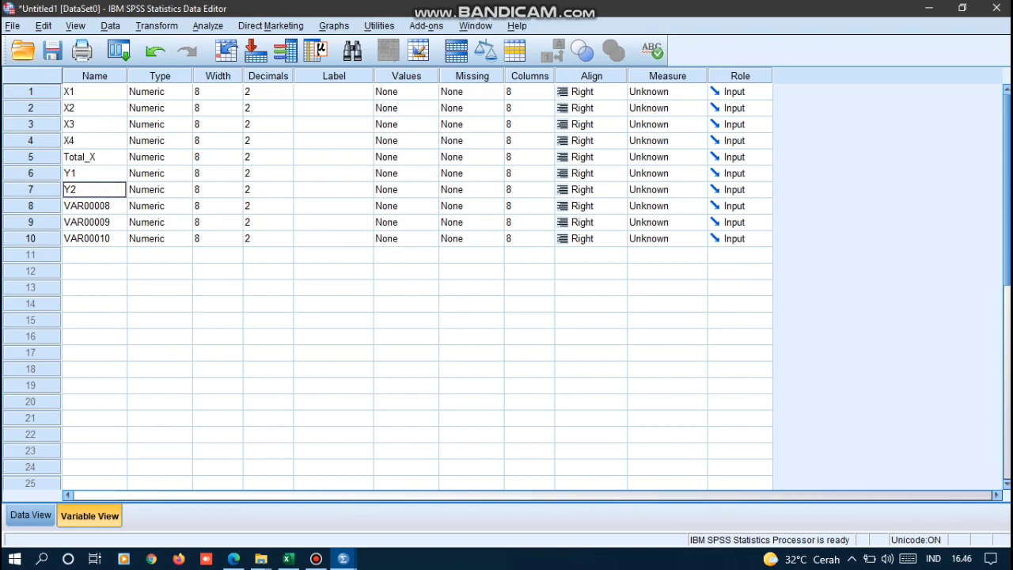
# Step: Rename the eighth, ninth and tenth variables as Y3, Y4 and Total_Y
pyautogui.press('Return')
pyautogui.write('Y3')
pyautogui.press('Return')
pyautogui.write('Y4')
pyautogui.press('Return')
pyautogui.write('T')
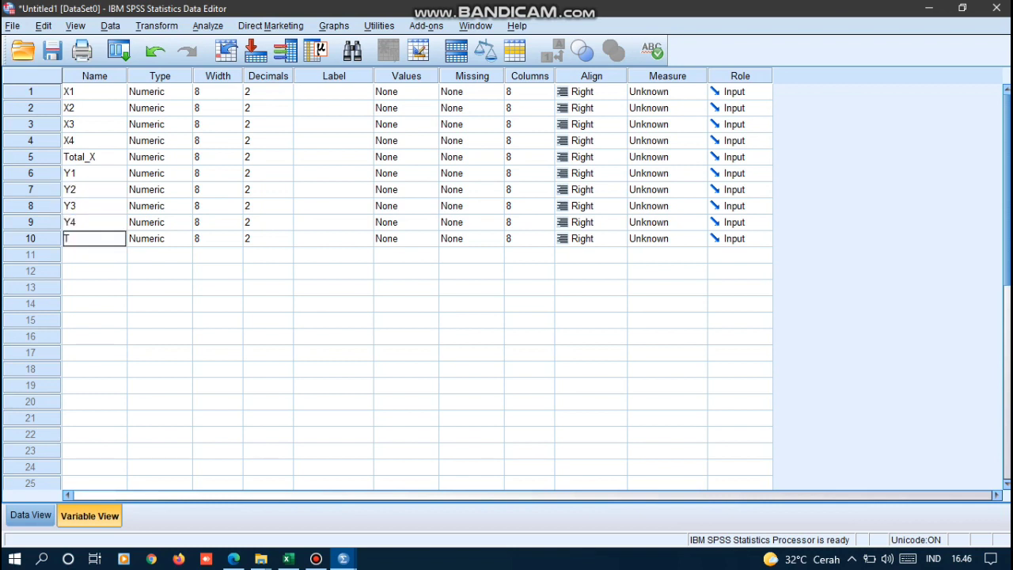
pyautogui.write('otal_Y')
# Step: Open the variable type settings of X1 and accept the Numeric type
pyautogui.click(159, 91)
pyautogui.click(187, 91)
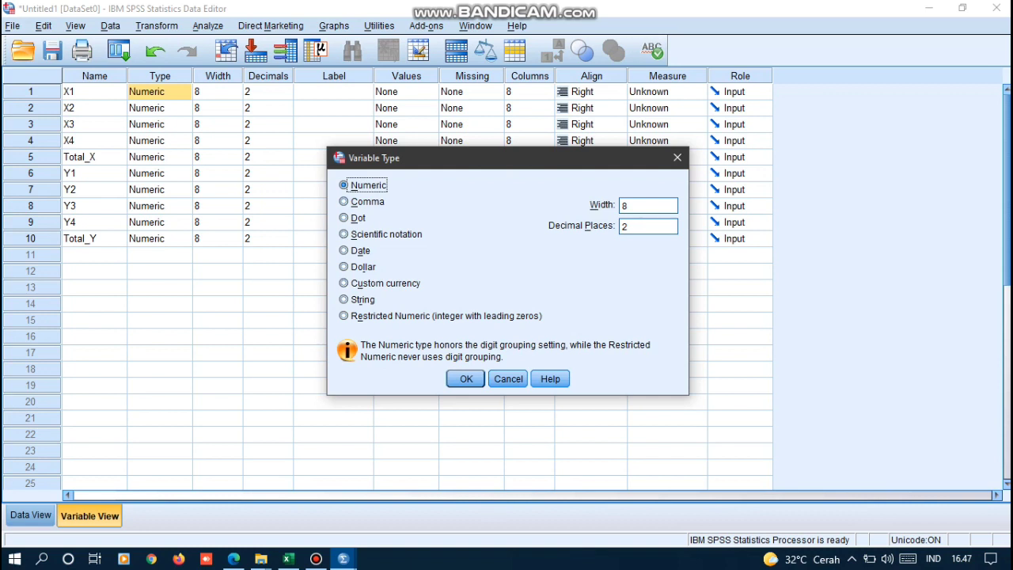
pyautogui.click(466, 378)
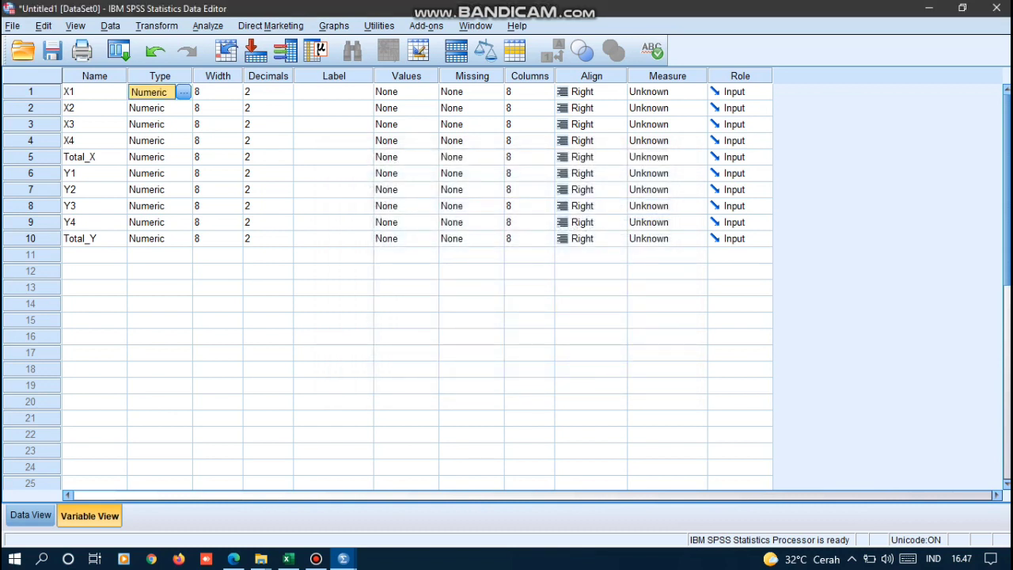
# Step: Set the number of decimals to 0 for the variables X1, X2 and X3
pyautogui.click(266, 92)
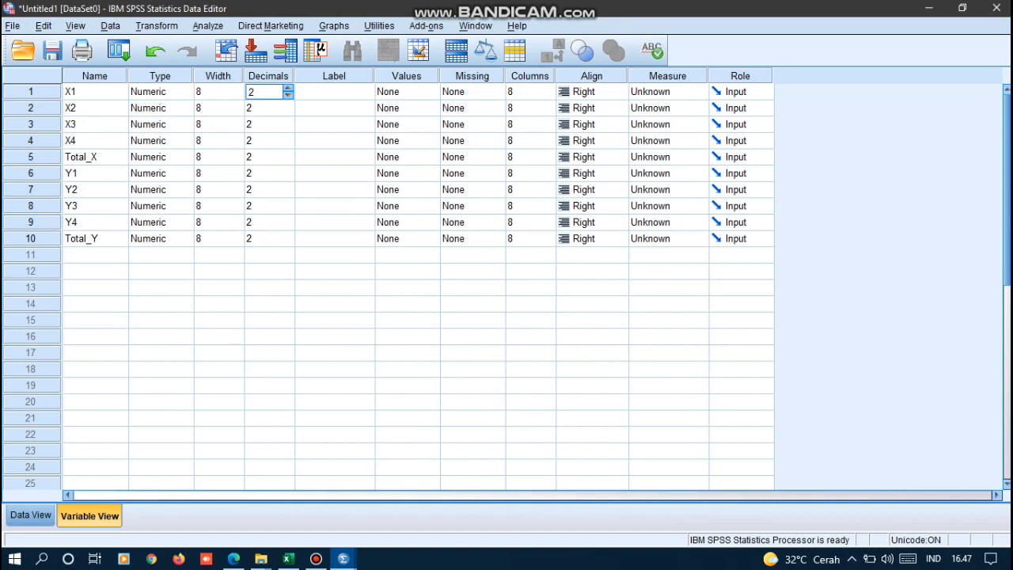
pyautogui.press('BackSpace')
pyautogui.write('0')
pyautogui.press('Return')
pyautogui.write('3')
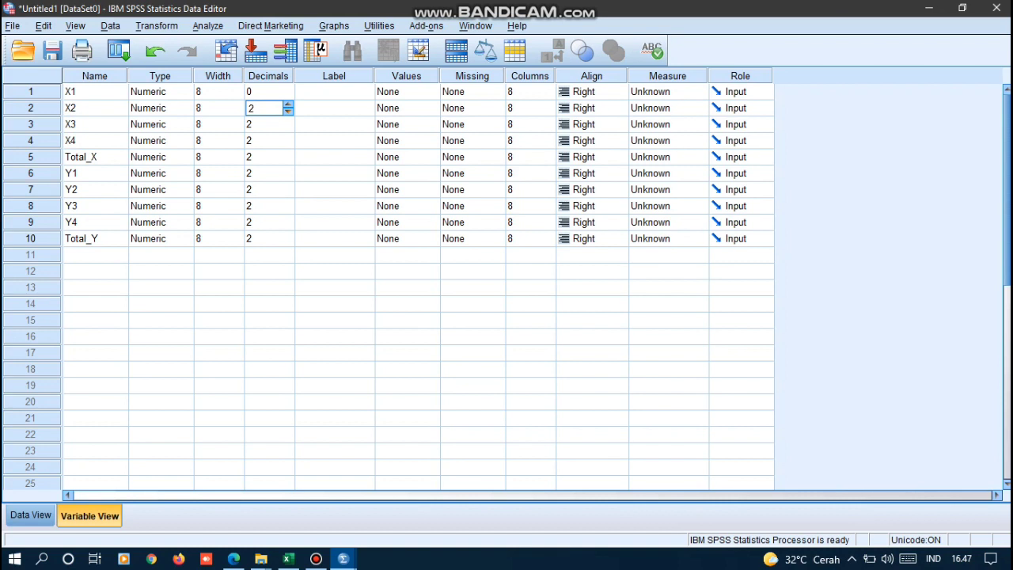
pyautogui.press('BackSpace')
pyautogui.write('1')
pyautogui.press('Down')
pyautogui.press('Return')
pyautogui.press('Down')
pyautogui.press('Down')
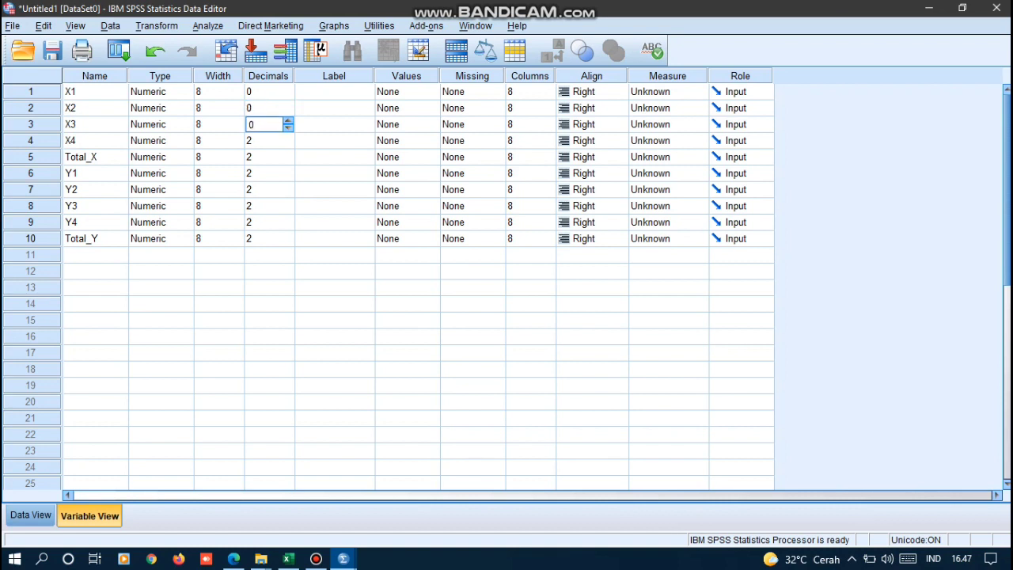
# Step: Set the number of decimals to 0 for the variables X4 and Total_X
pyautogui.press('Return')
pyautogui.press('Down')
pyautogui.press('Down')
pyautogui.press('Return')
pyautogui.press('Down')
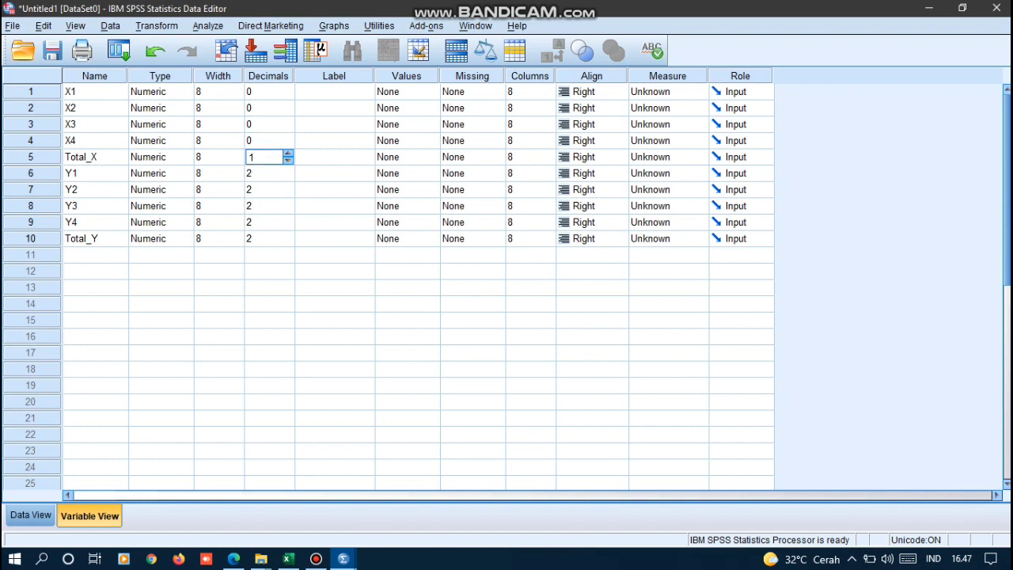
pyautogui.press('Return')
# Step: Set the number of decimals to 0 for the variables Y1, Y2, Y3, Y4 and Total_Y
pyautogui.press('Up')
pyautogui.press('Up')
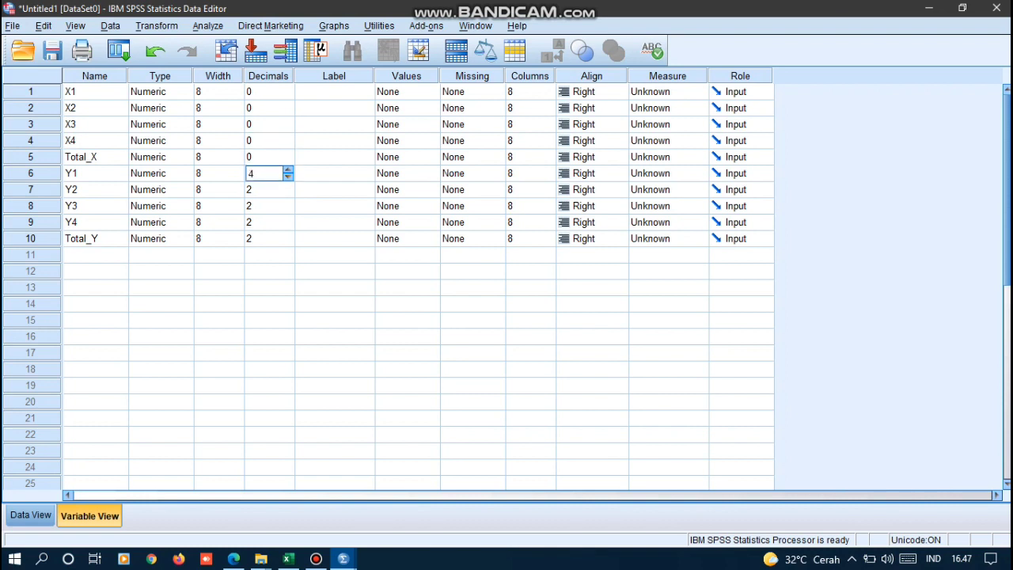
pyautogui.press('Down')
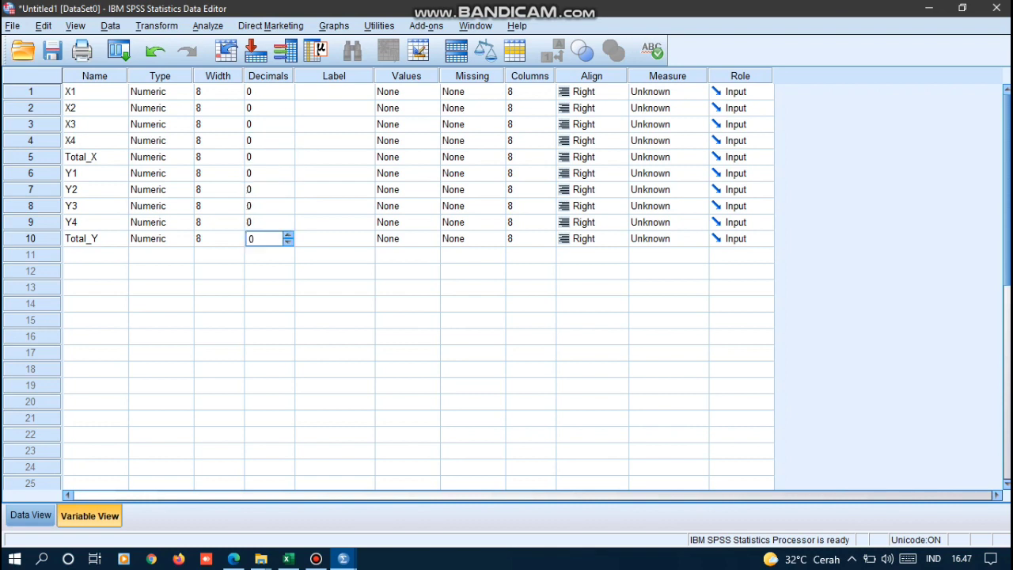
# Step: Set the measurement level of X1, X2, X3, X4 and Total_X to Ordinal
pyautogui.click(673, 92)
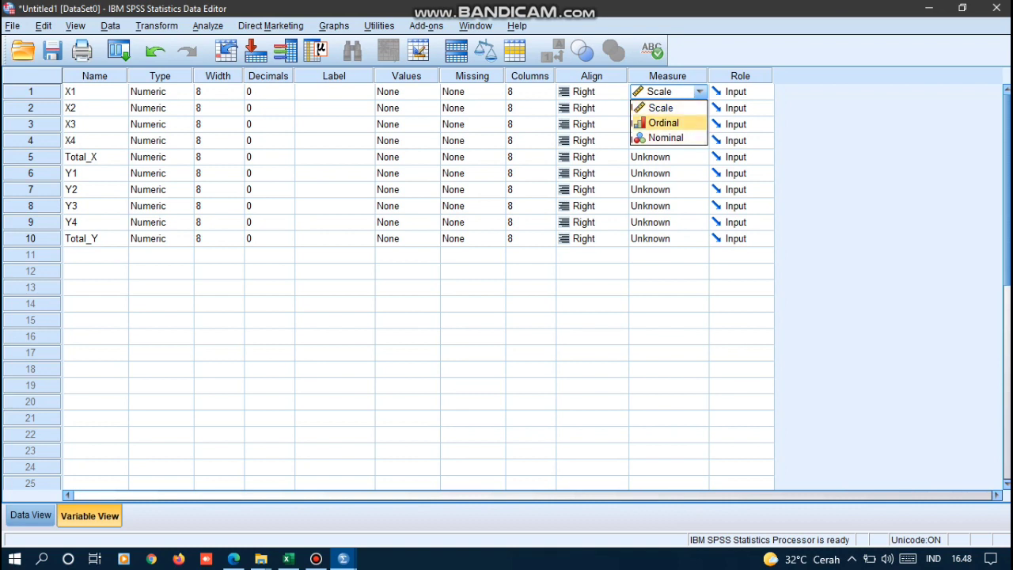
pyautogui.click(664, 123)
pyautogui.click(682, 108)
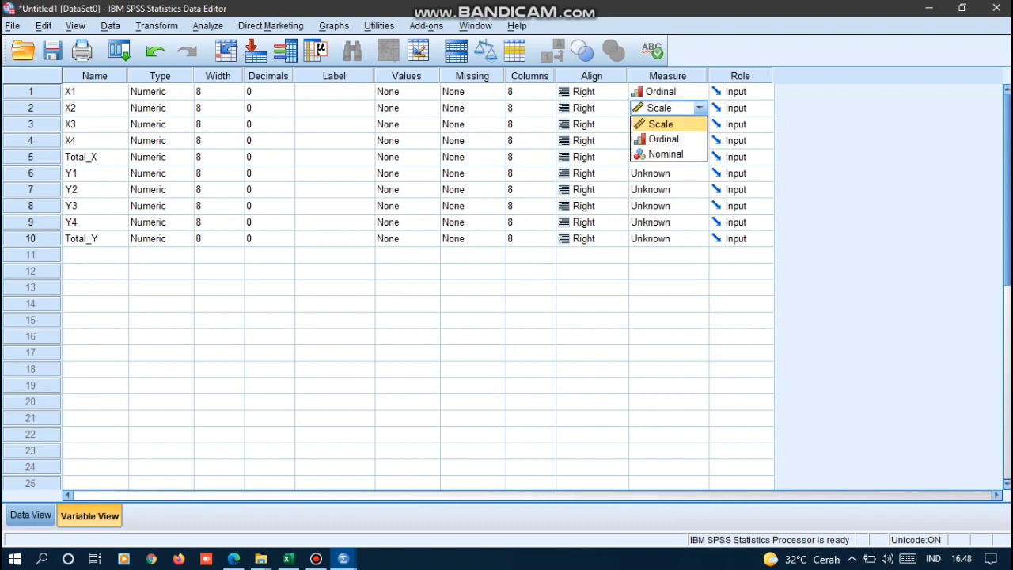
pyautogui.click(664, 140)
pyautogui.click(683, 124)
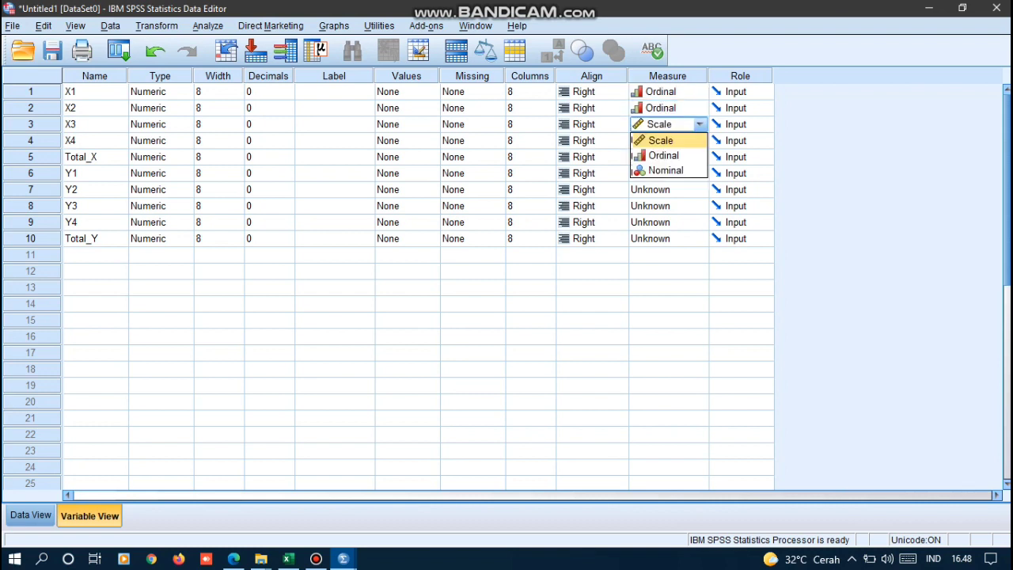
pyautogui.click(664, 155)
pyautogui.click(682, 140)
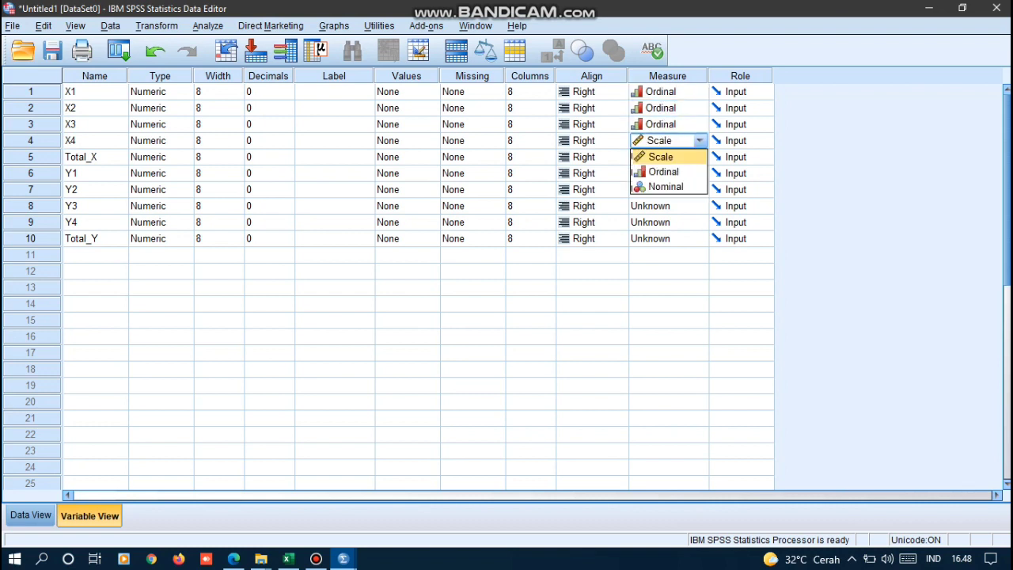
pyautogui.click(664, 171)
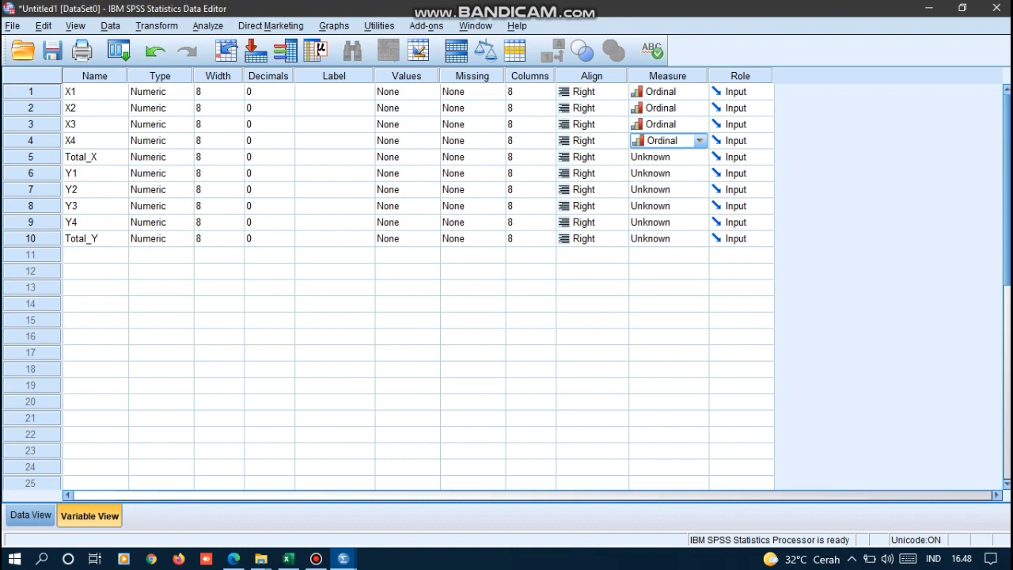
pyautogui.click(683, 157)
pyautogui.click(663, 188)
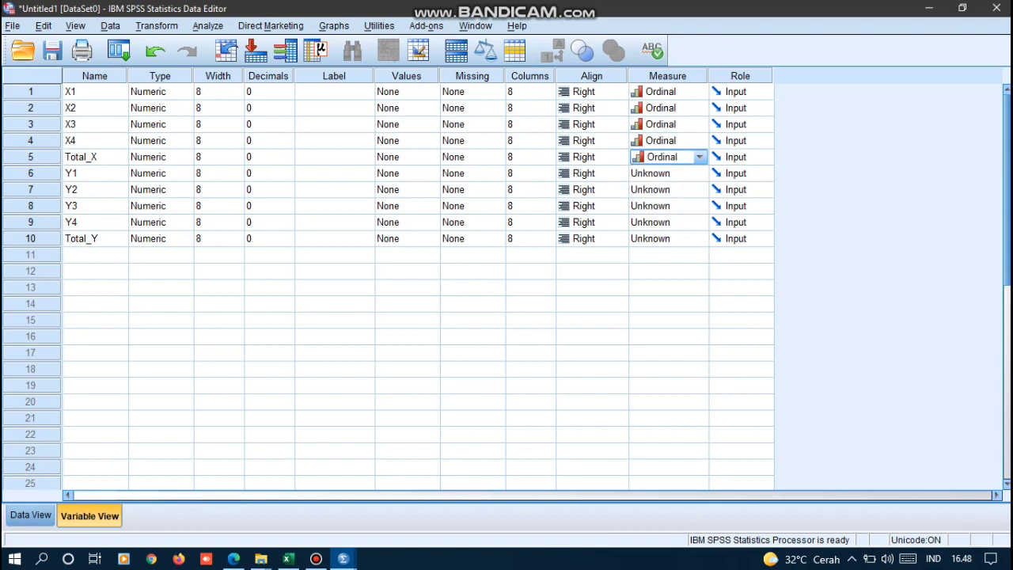
# Step: Set the measurement level of Y1, Y2, Y3, Y4 and Total_Y to Ordinal
pyautogui.click(682, 173)
pyautogui.click(663, 188)
pyautogui.click(683, 189)
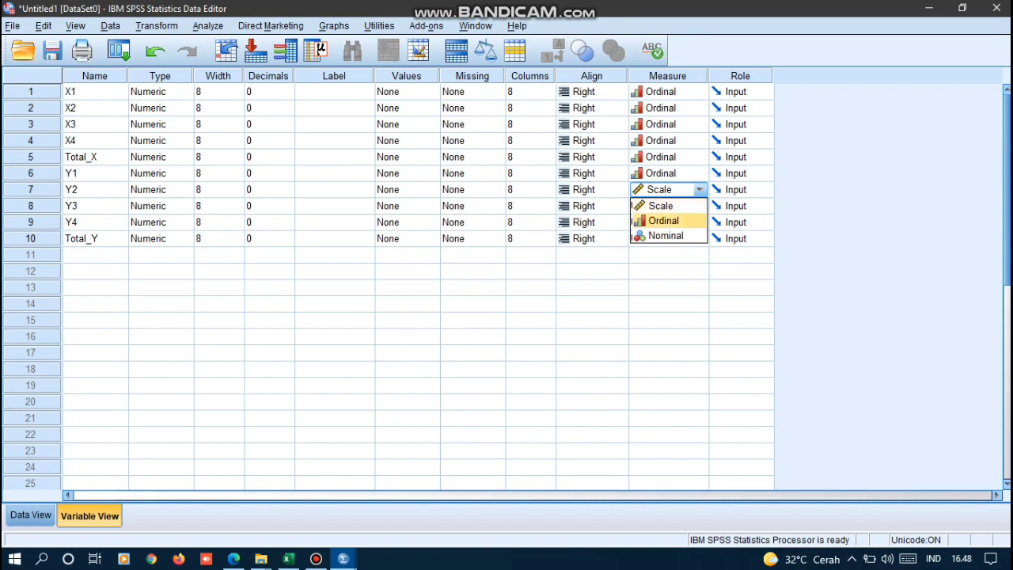
pyautogui.click(664, 220)
pyautogui.click(682, 206)
pyautogui.click(664, 236)
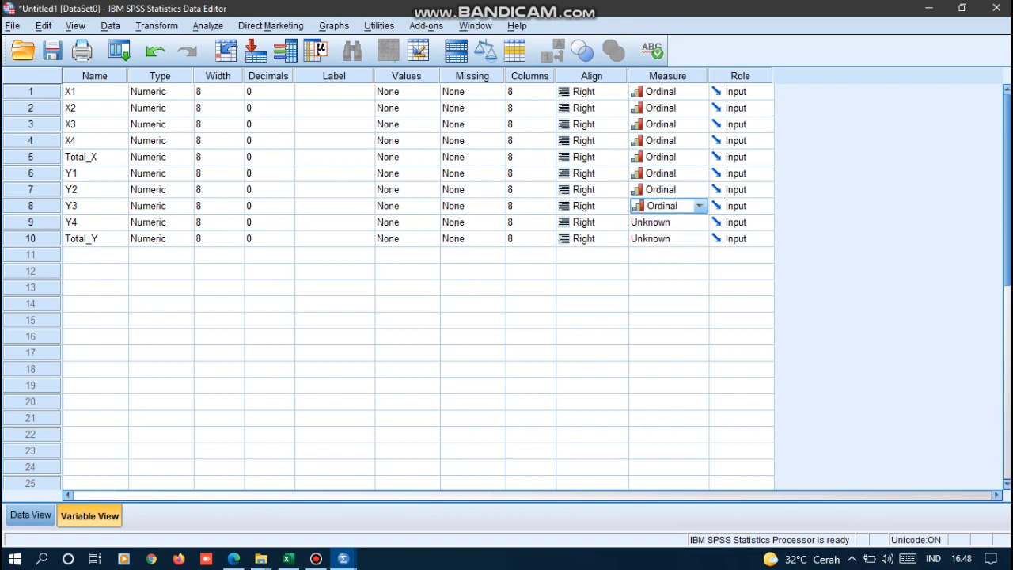
pyautogui.click(682, 222)
pyautogui.click(663, 252)
pyautogui.click(683, 238)
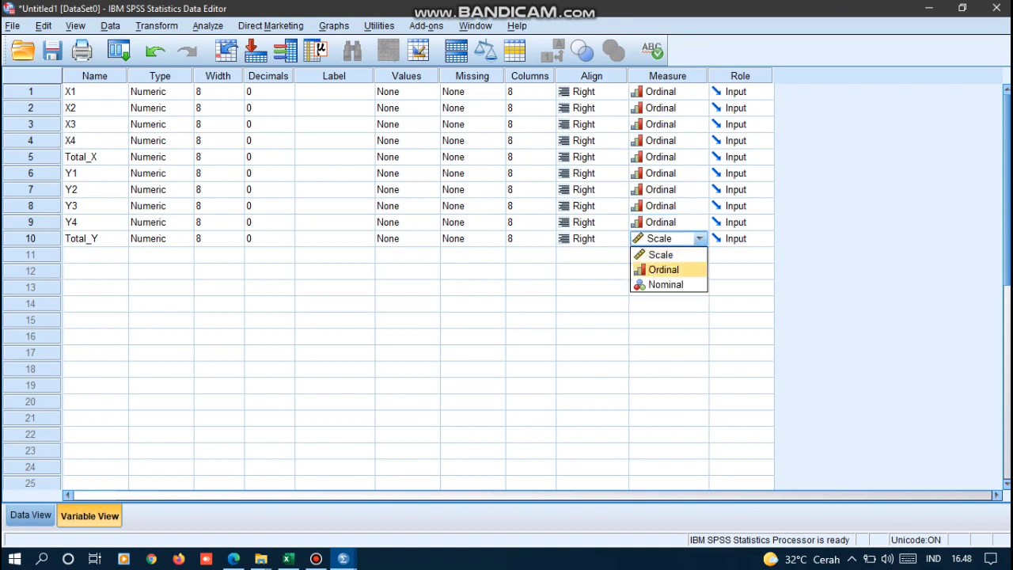
pyautogui.click(663, 269)
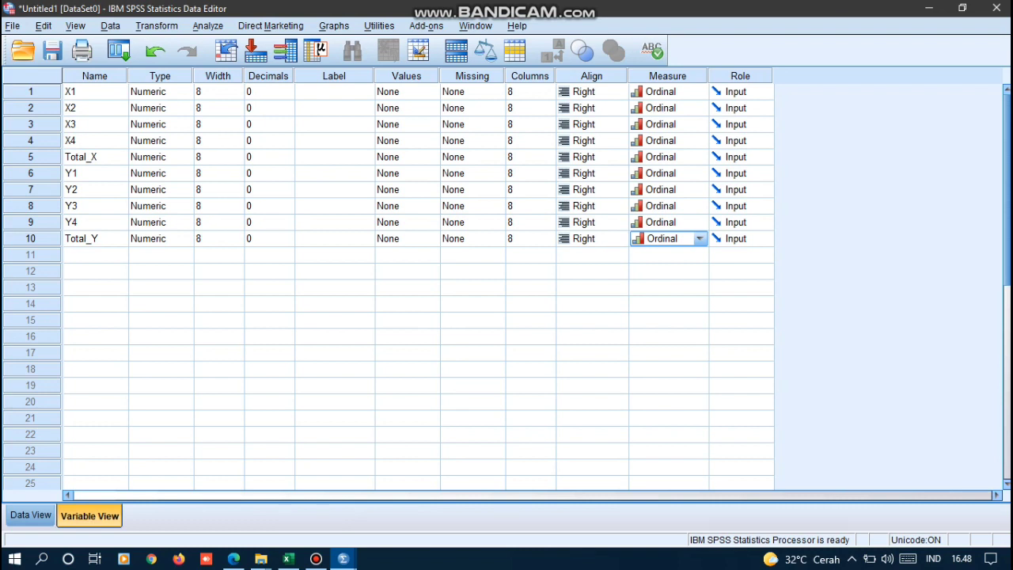
# Step: Show the data values and start saving the dataset as a new file in the Documents folder
pyautogui.click(30, 515)
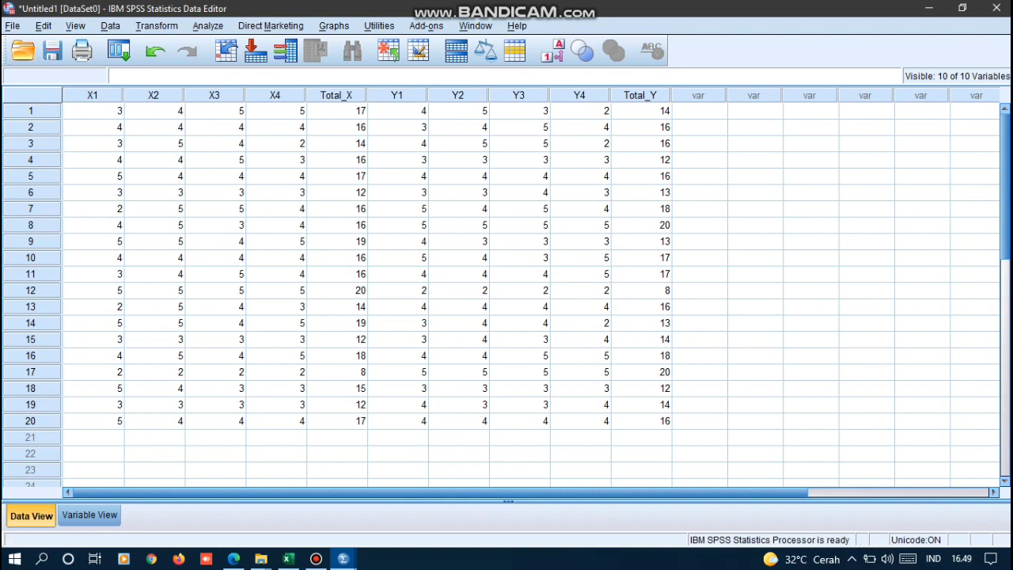
pyautogui.click(13, 26)
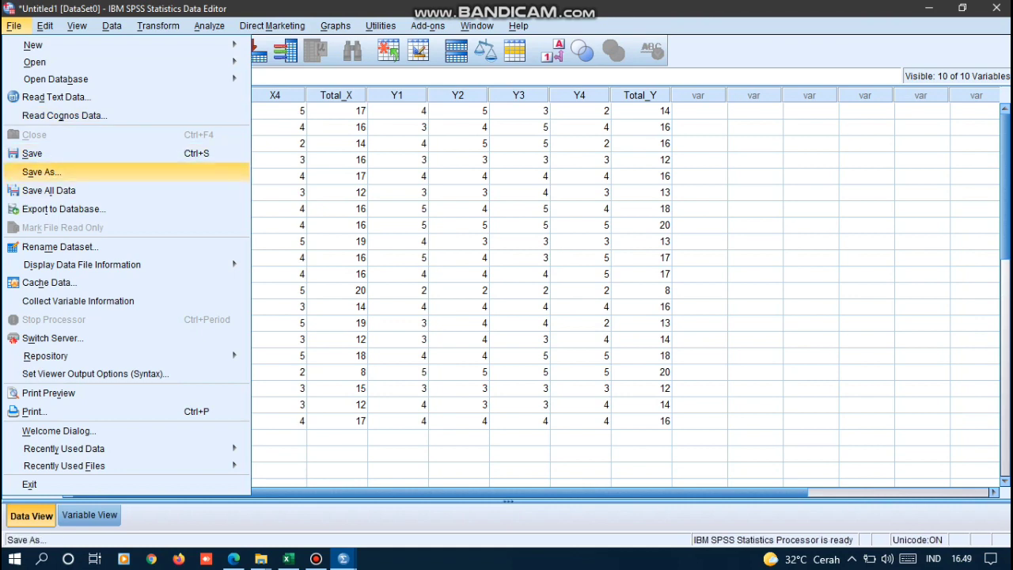
pyautogui.click(41, 171)
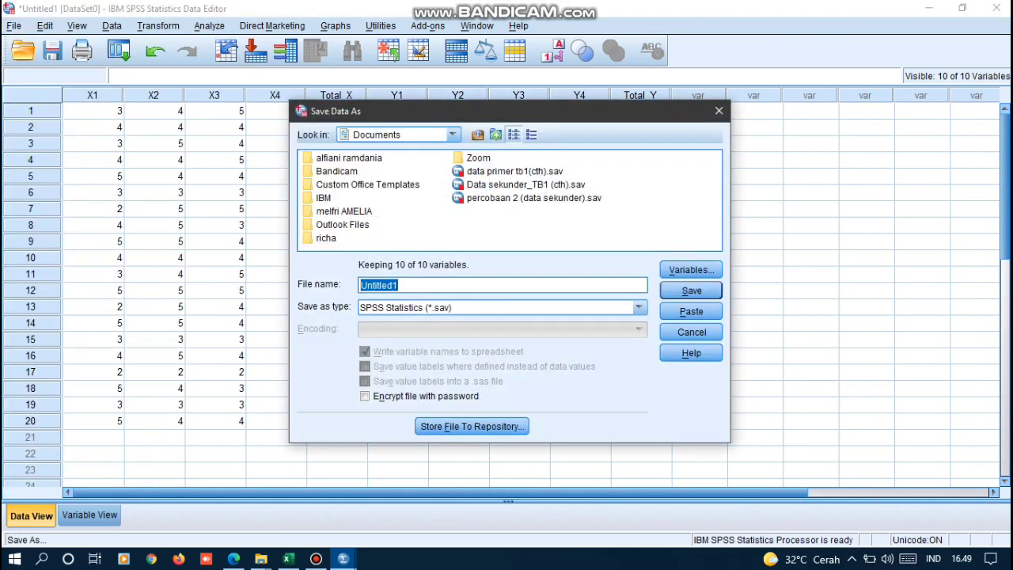
pyautogui.click(454, 135)
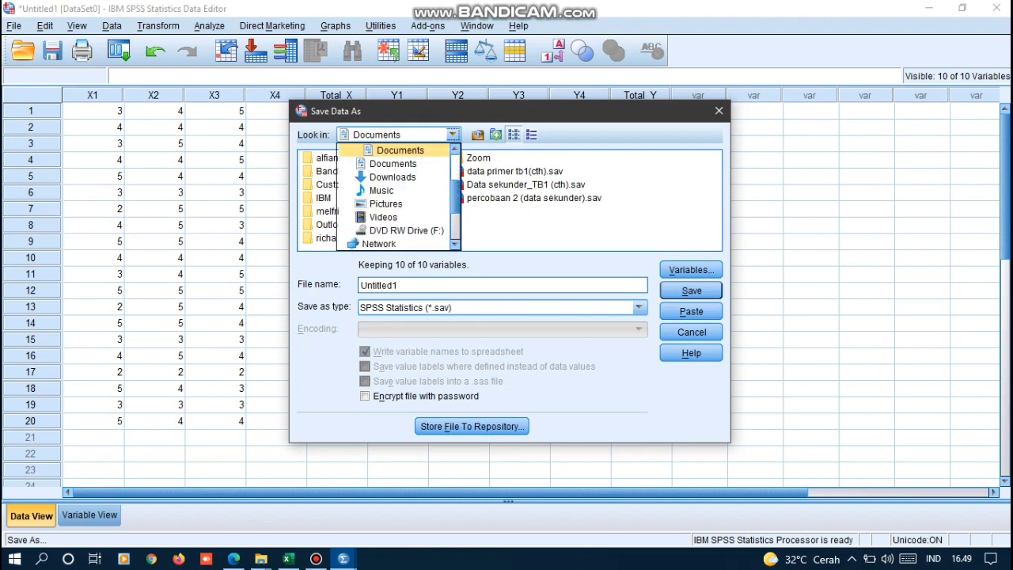
pyautogui.scroll(1, 395, 164)
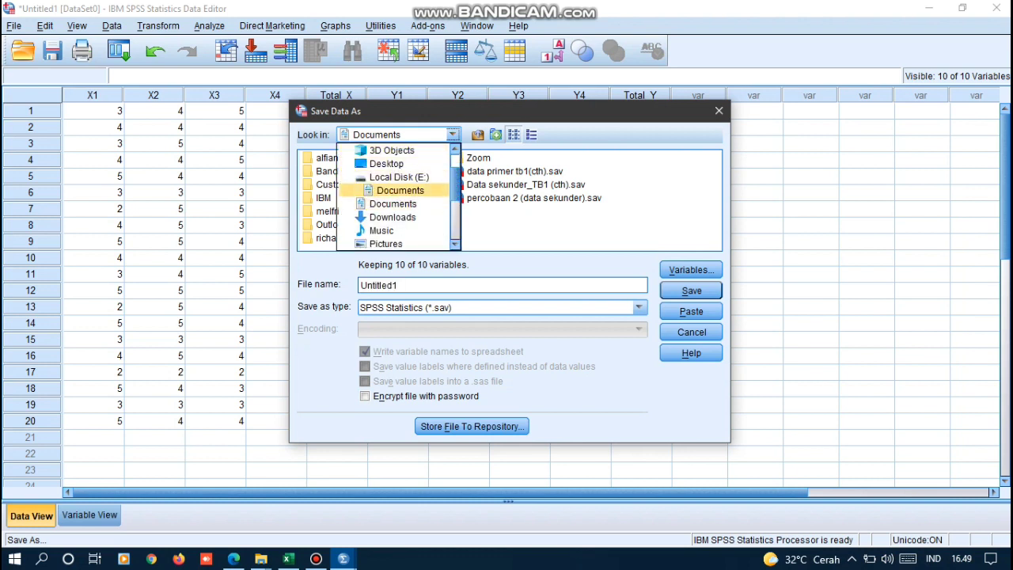
pyautogui.click(400, 190)
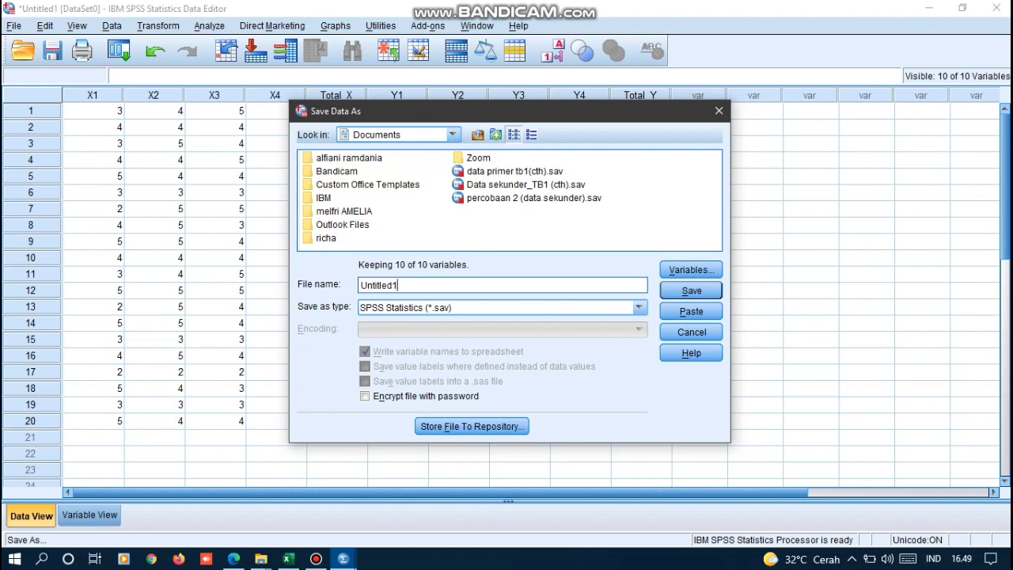
# Step: Name the SPSS Statistics data file Data Primer_TB1 and save it
pyautogui.press('BackSpace')
pyautogui.press('BackSpace')
pyautogui.press('BackSpace')
pyautogui.press('BackSpace')
pyautogui.press('BackSpace')
pyautogui.press('BackSpace')
pyautogui.press('BackSpace')
pyautogui.press('BackSpace')
pyautogui.press('BackSpace')
pyautogui.write('f')
pyautogui.press('BackSpace')
pyautogui.write('Data')
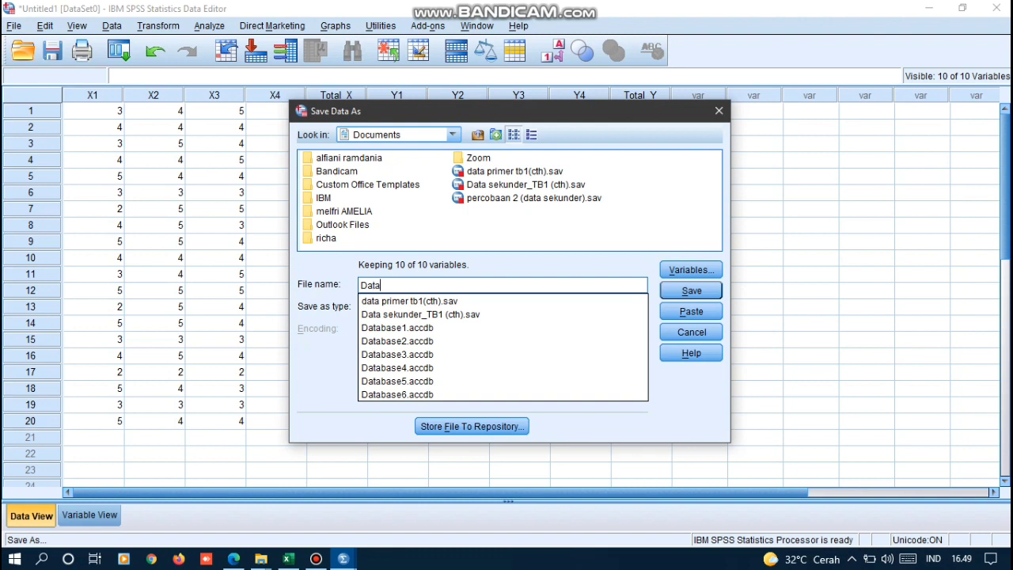
pyautogui.write(' Primer')
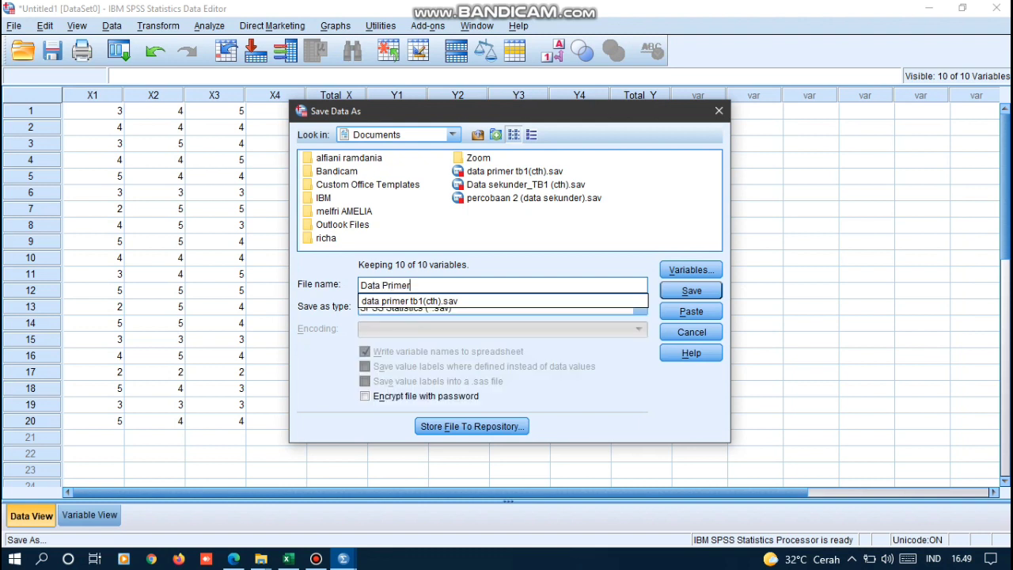
pyautogui.write('_TB1')
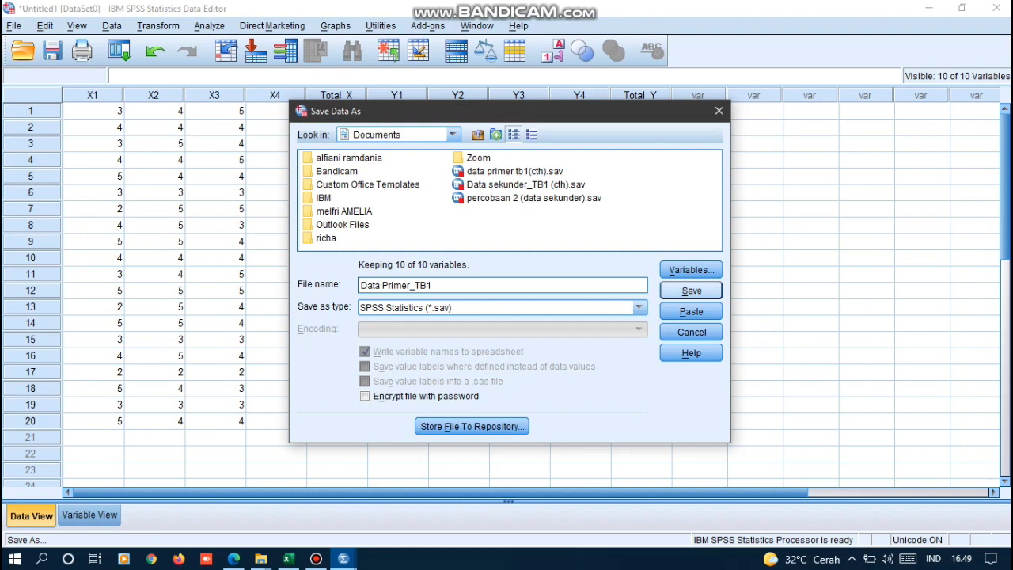
pyautogui.press('Return')
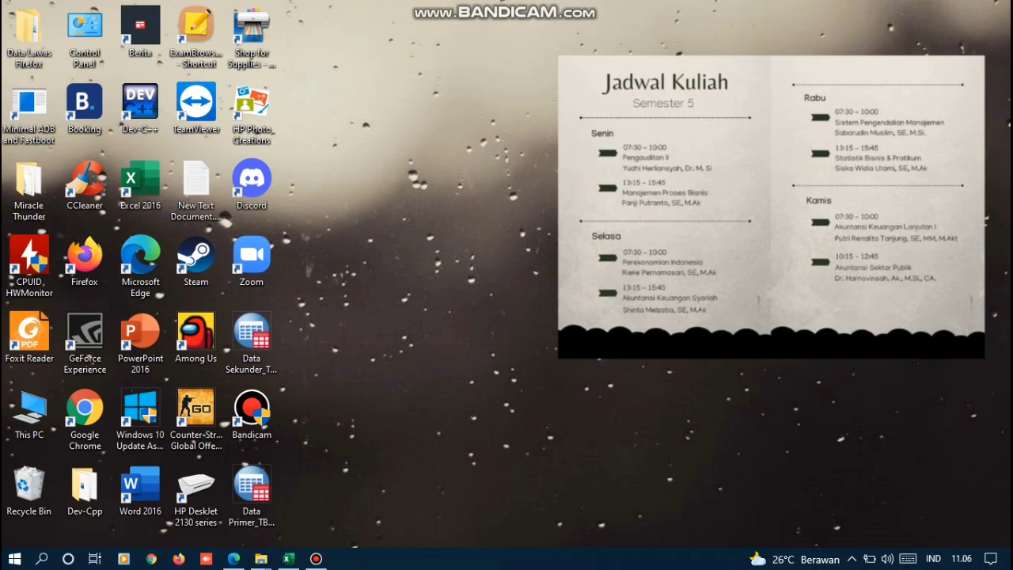
# Step: Switch to Excel and enter the title Data Sekunder in cell B2 of the Data Sekunder sheet
pyautogui.click(289, 559)
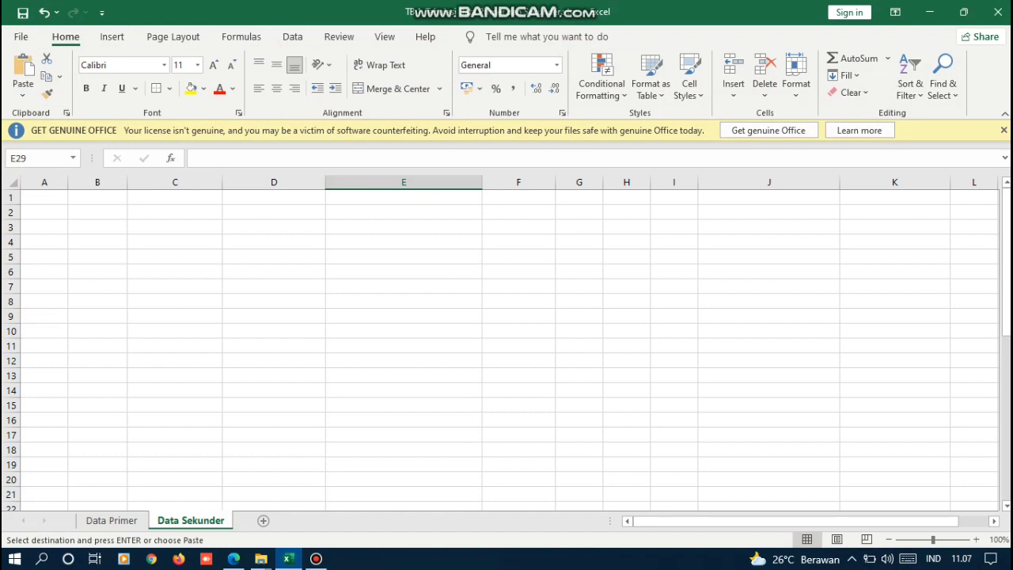
pyautogui.click(97, 212)
pyautogui.press('Escape')
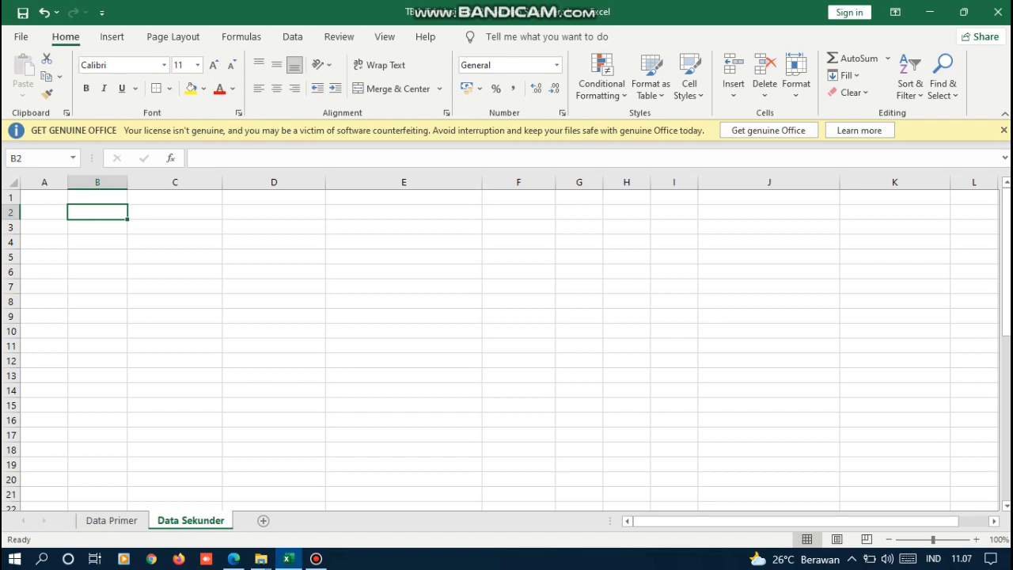
pyautogui.write('D')
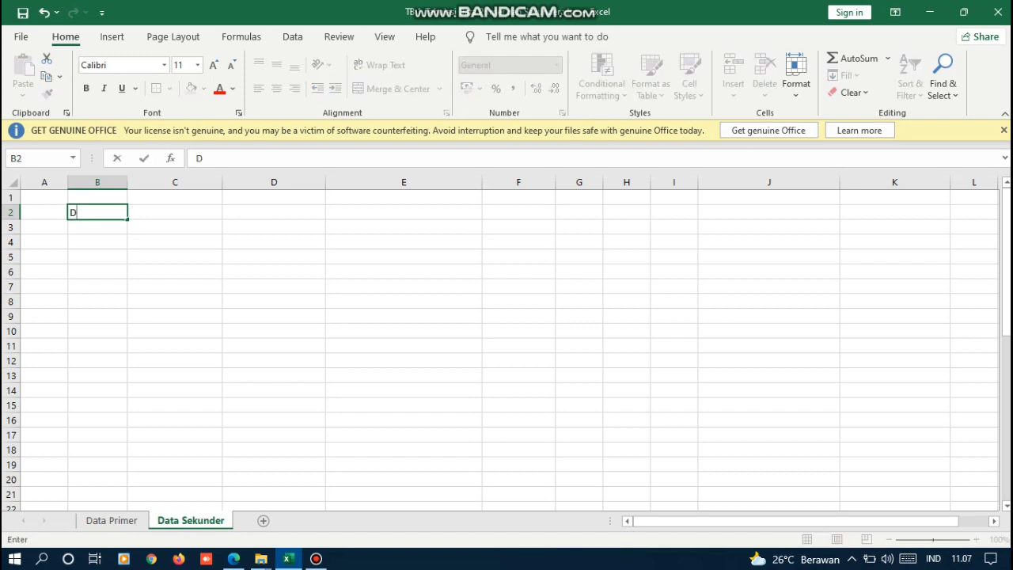
pyautogui.write('ata Sekun')
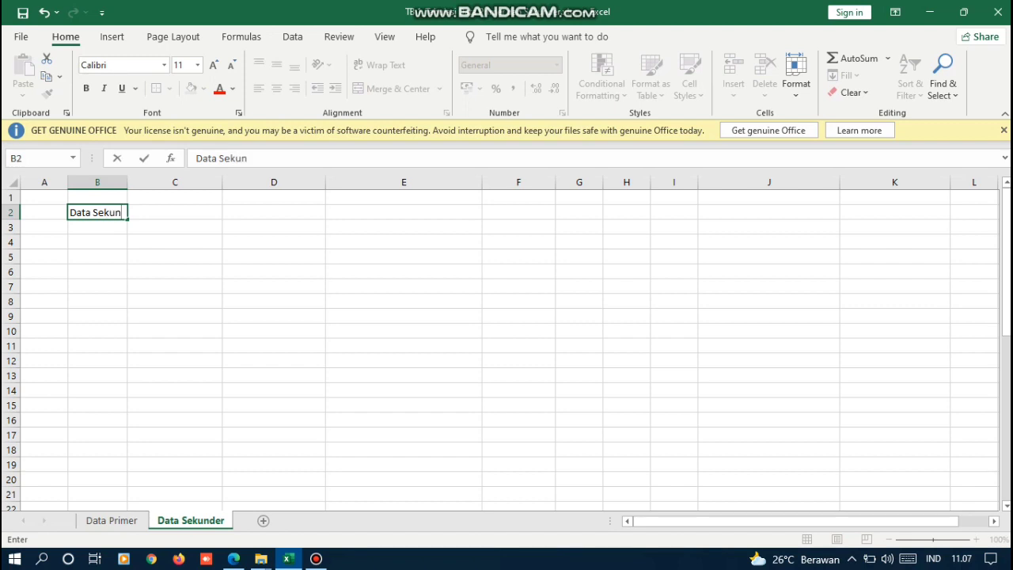
pyautogui.write('der')
pyautogui.press('Return')
pyautogui.press('Return')
# Step: Enter the table heading Profitabilitas PT. Indofood Sukses Makmur Tbk in cell B4
pyautogui.write('Pro')
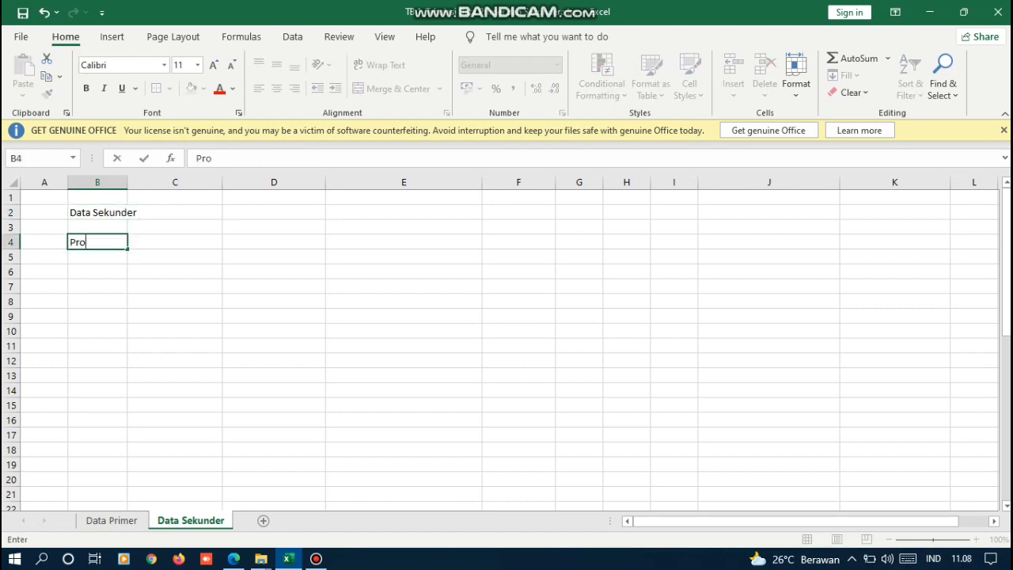
pyautogui.write('fit')
pyautogui.write('abilitas Pt')
pyautogui.write('. Indofood Sukses Makmuer')
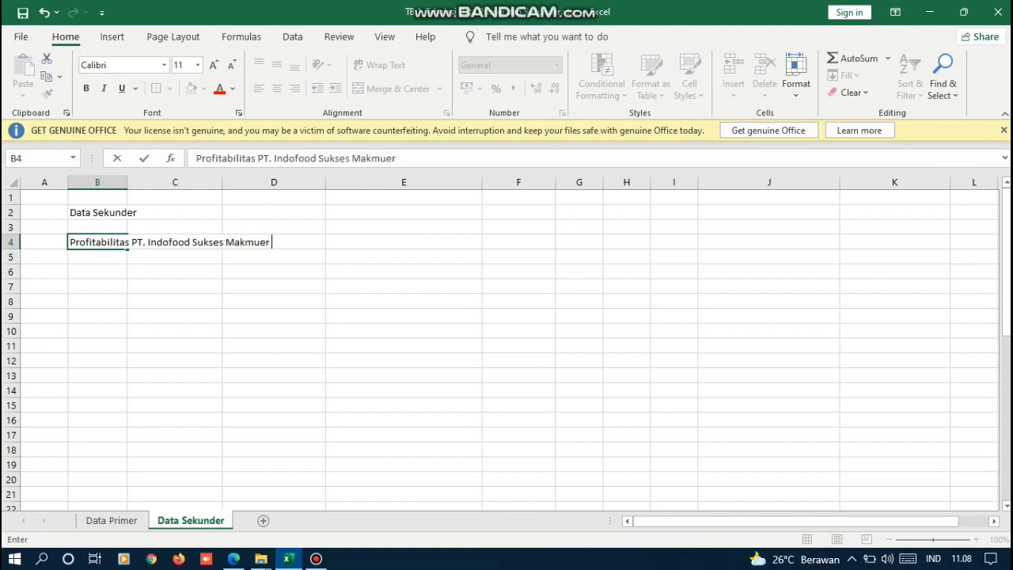
pyautogui.press('BackSpace')
pyautogui.press('BackSpace')
pyautogui.write('r Tbk')
pyautogui.press('Return')
pyautogui.press('Return')
# Step: Enter the column headers Tahun, Laba Bersih (Rp), Total Asset (Rp), Rasio Profitabilitas / ROA (%) and Perubahan (%) in row 5
pyautogui.write('Tahun')
pyautogui.press('Tab')
pyautogui.write('Laba Bersih (Rp)')
pyautogui.press('Tab')
pyautogui.moveTo(98, 271); pyautogui.dragTo(175, 255)
pyautogui.click(274, 256)
pyautogui.write('Total Asset (Rp)')
pyautogui.press('Tab')
pyautogui.write('Rasio Profitabilitas / ROA (%)')
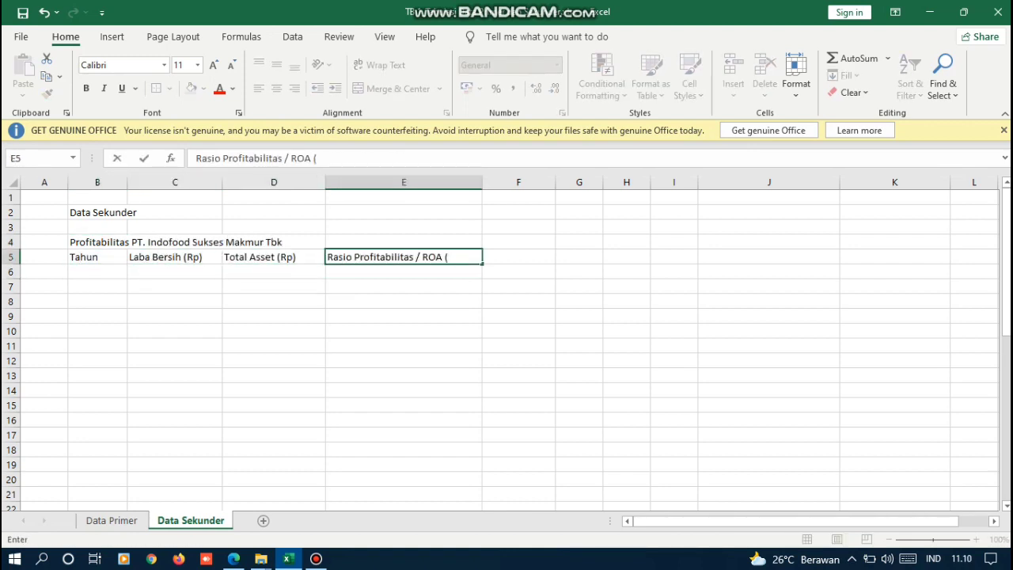
pyautogui.press('Tab')
pyautogui.write('Perubahan (%)')
# Step: Enter the year 2008 and net profit 4.343,50 in the first data row
pyautogui.click(97, 271)
pyautogui.write('20084.34.10')
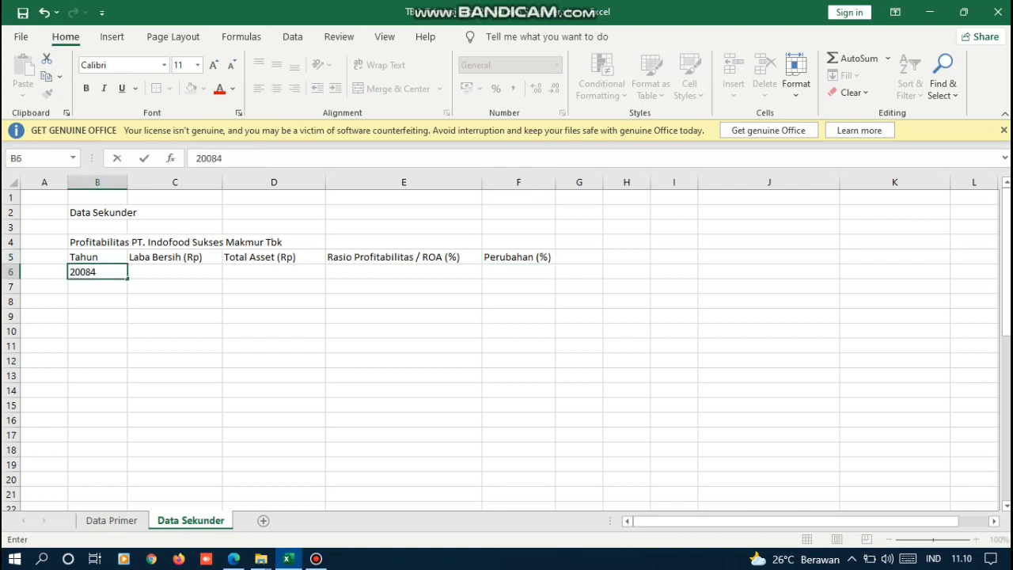
pyautogui.press('Escape')
pyautogui.write('2008')
pyautogui.press('Tab')
pyautogui.write('4.34')
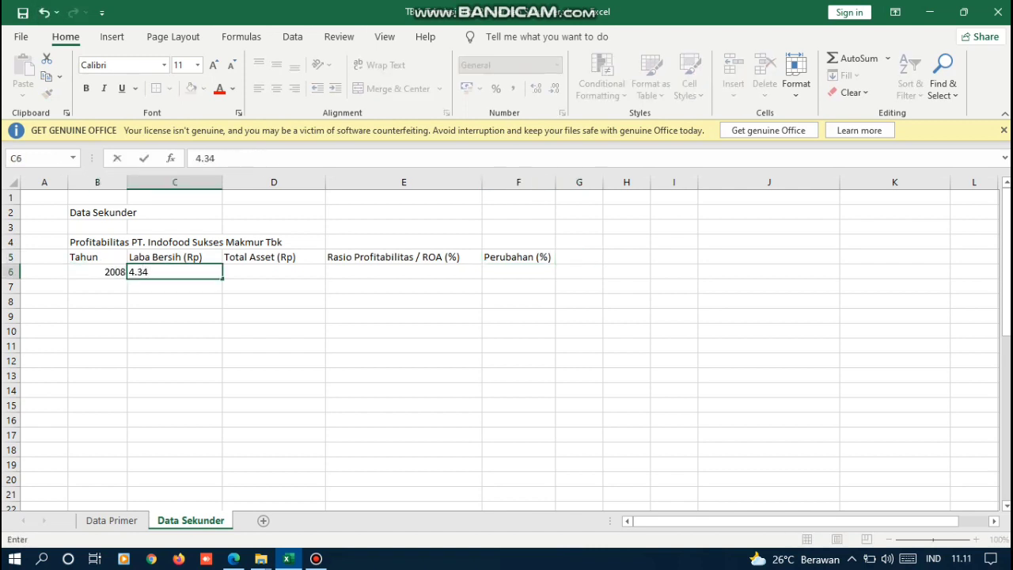
pyautogui.write('3,50')
pyautogui.press('Tab')
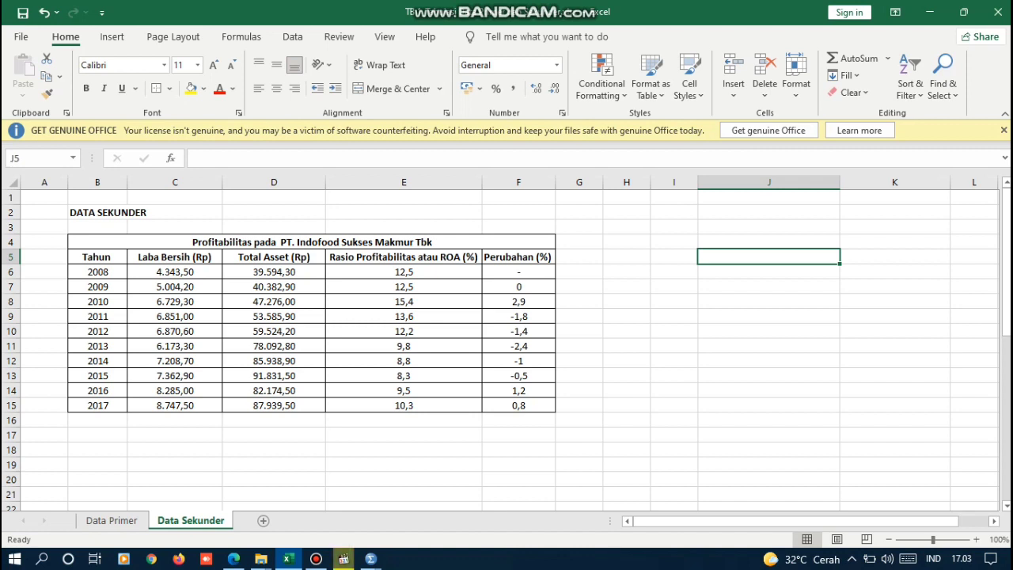
# Step: Copy the table values for 2008 to 2017 without the headers and paste them into the empty SPSS dataset from its first cell
pyautogui.moveTo(97, 272); pyautogui.dragTo(518, 405)
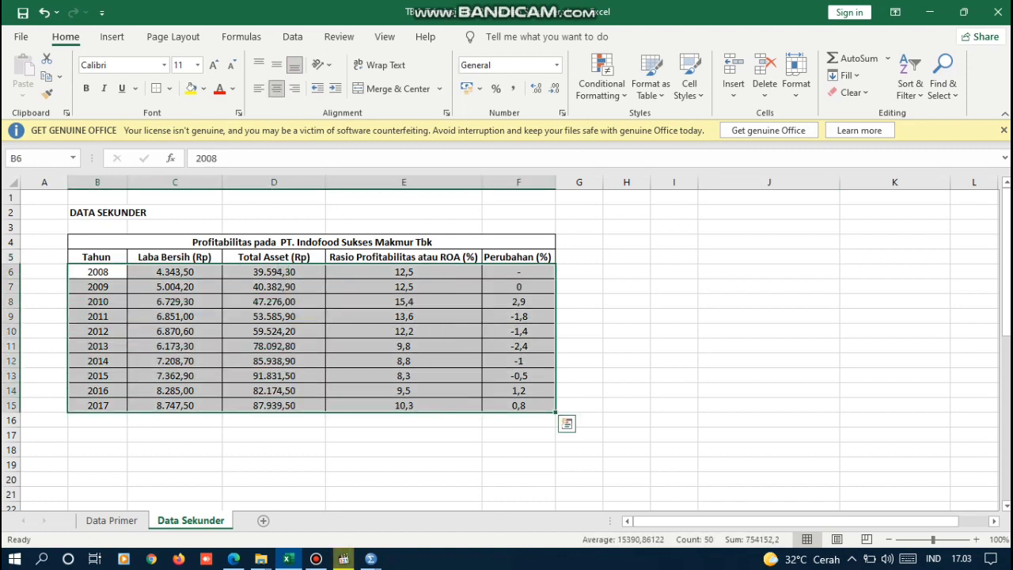
pyautogui.hotkey('ctrl', 'c')
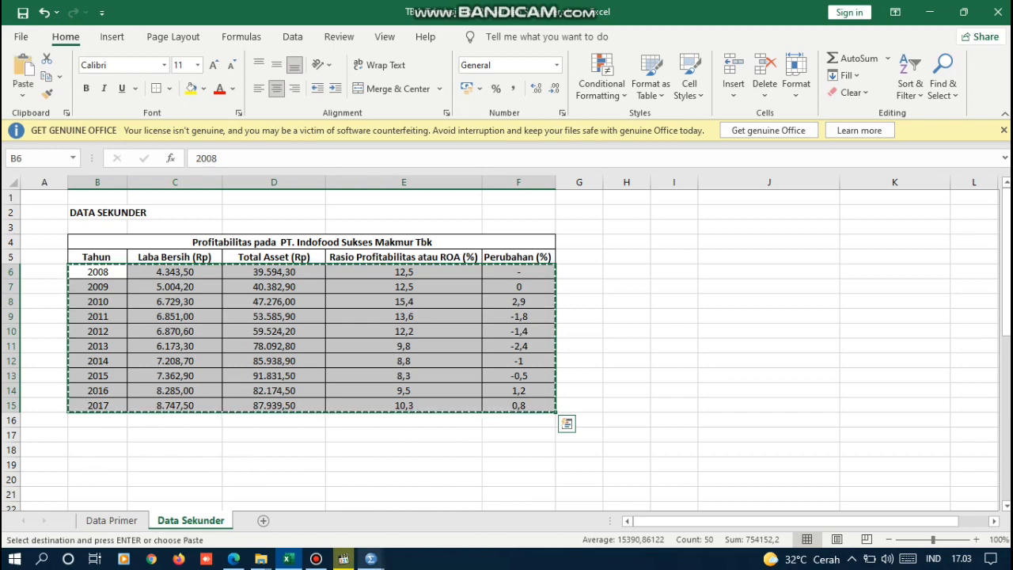
pyautogui.moveTo(370, 559)
pyautogui.click(289, 495)
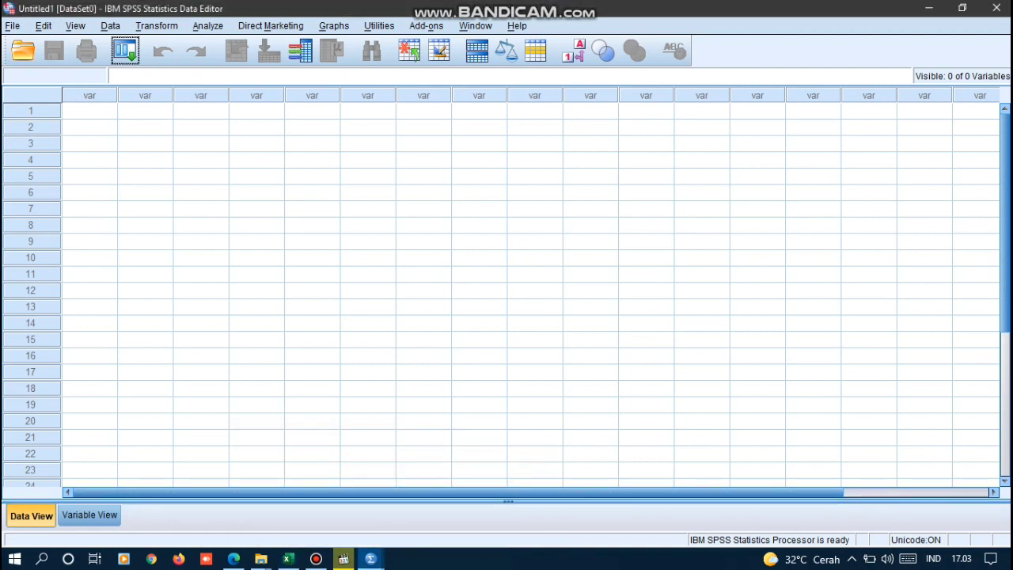
pyautogui.click(89, 111)
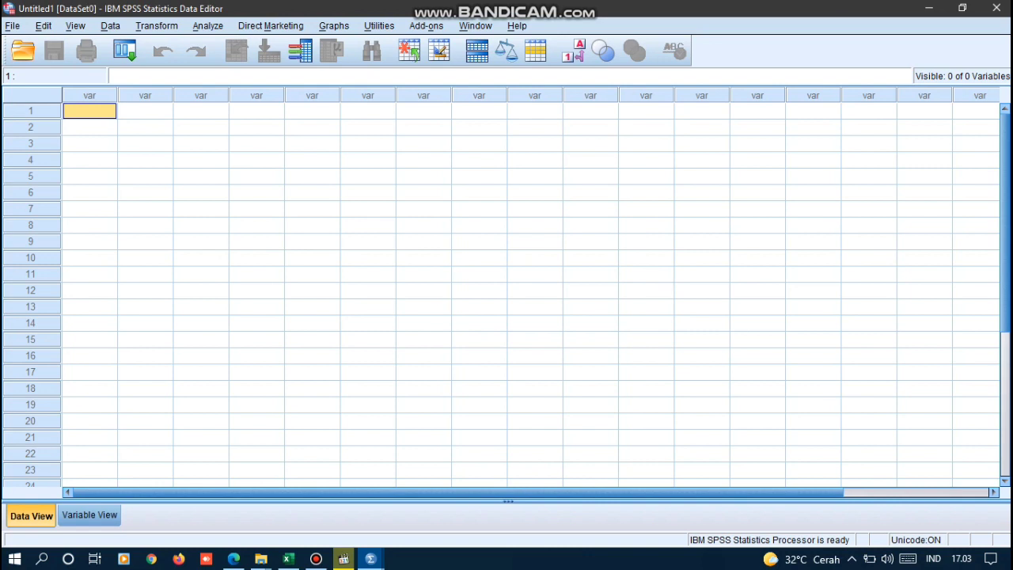
pyautogui.hotkey('ctrl', 'v')
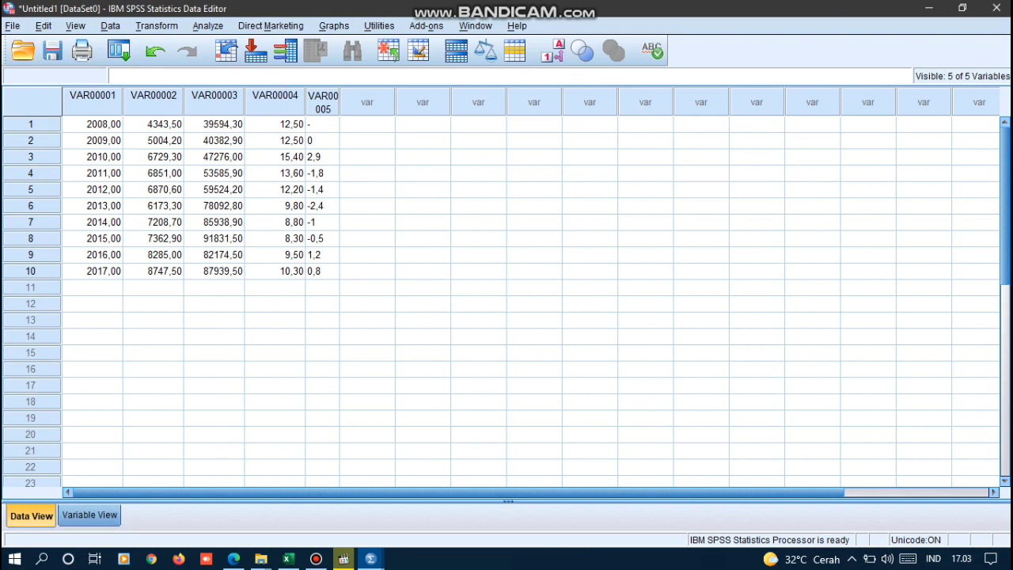
# Step: Show the variable definitions and rename the first variable Tahun
pyautogui.click(90, 516)
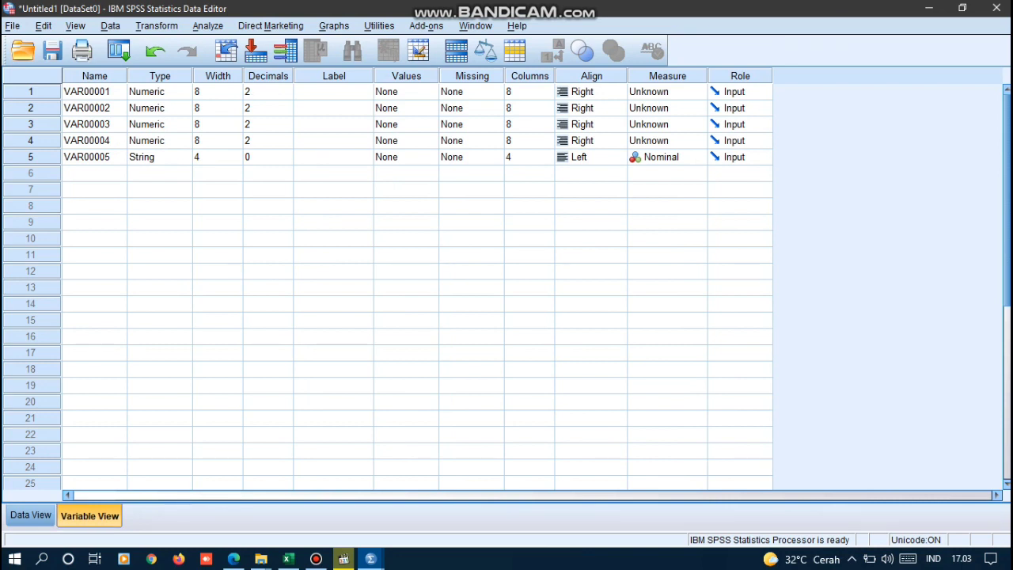
pyautogui.click(94, 92)
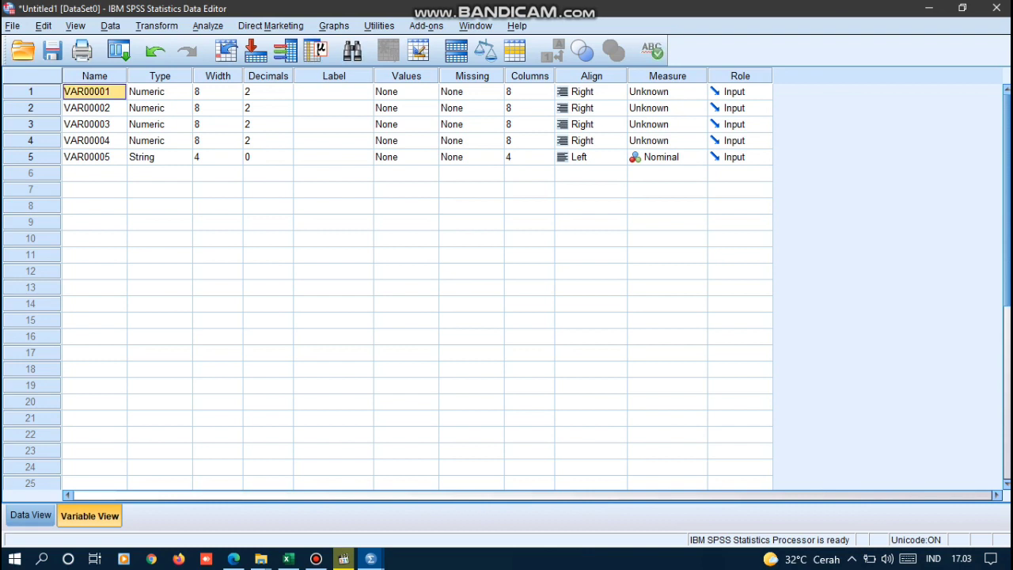
pyautogui.press('BackSpace')
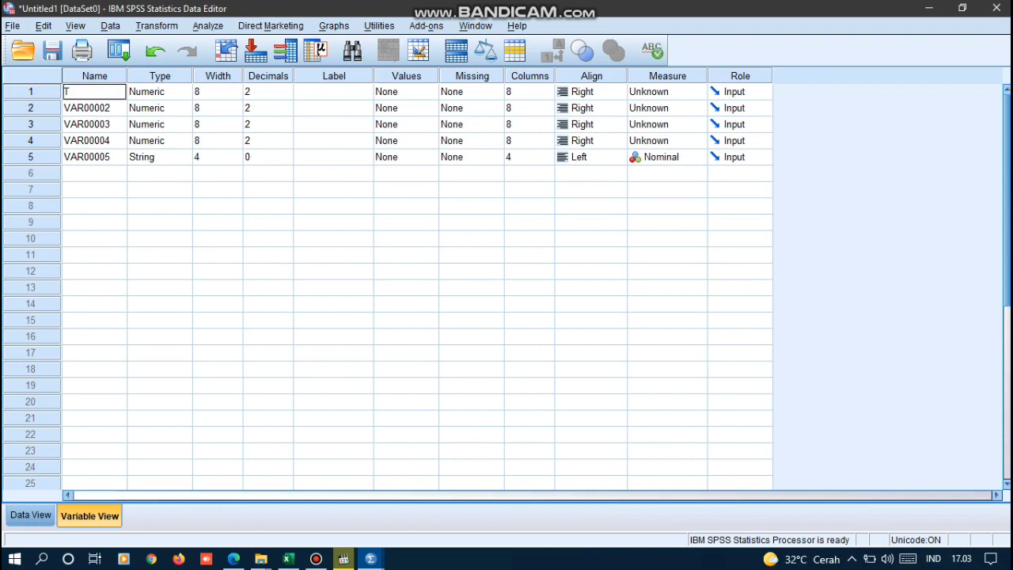
pyautogui.write('Tahun')
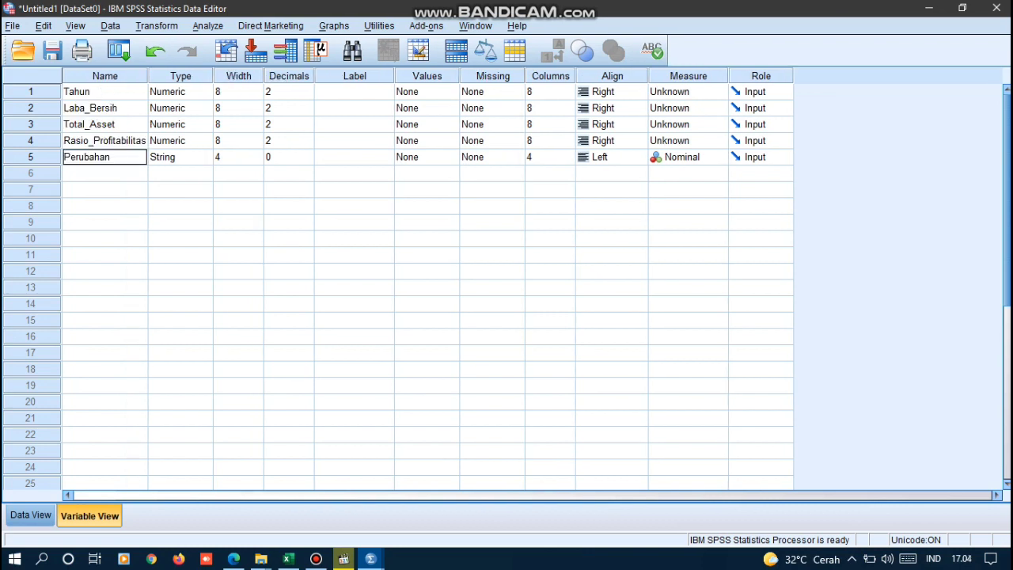
# Step: Confirm Numeric as the type of Tahun and set the type of Laba_Bersih to Dot
pyautogui.click(180, 92)
pyautogui.click(205, 91)
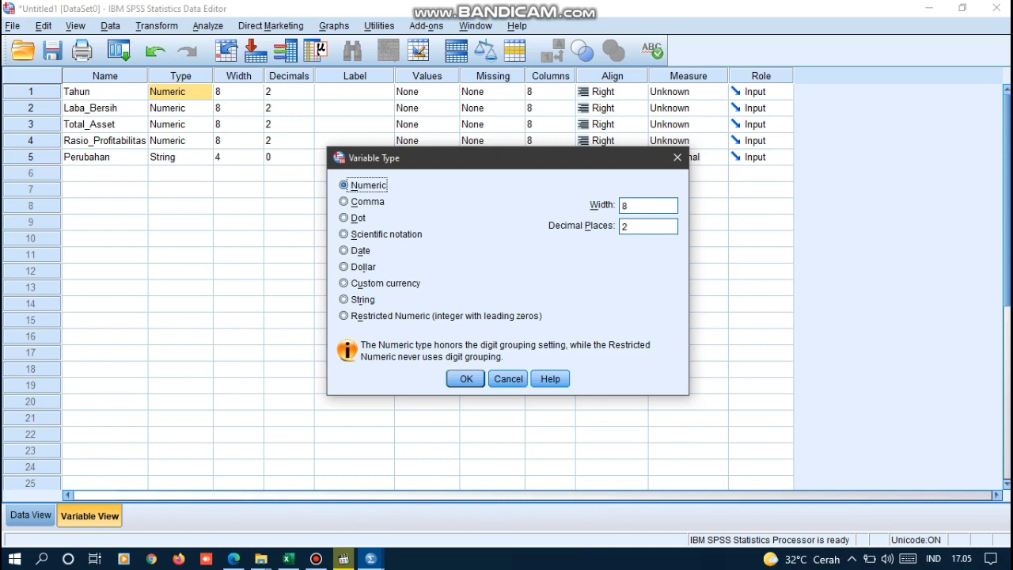
pyautogui.click(466, 379)
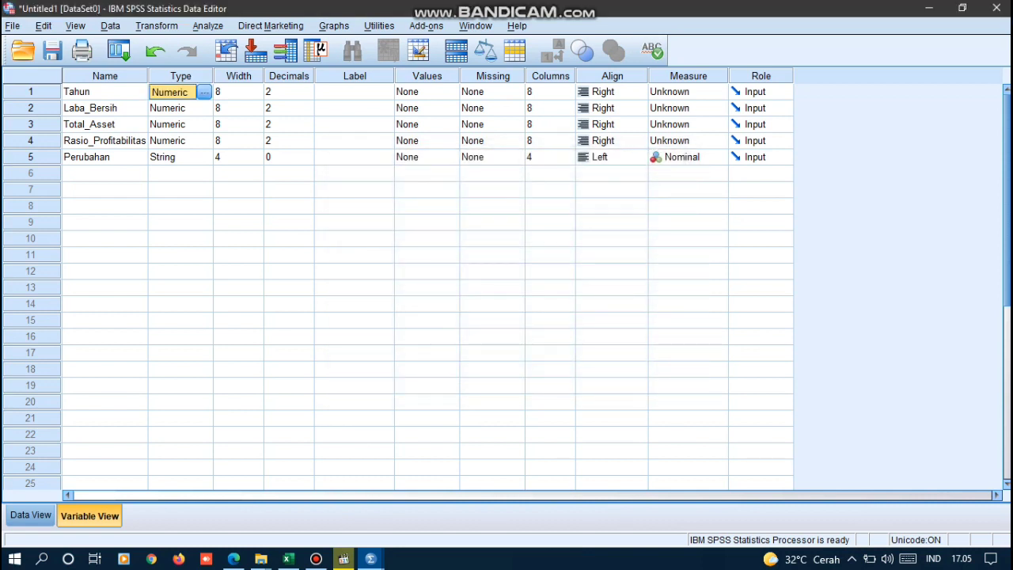
pyautogui.click(180, 107)
pyautogui.click(205, 108)
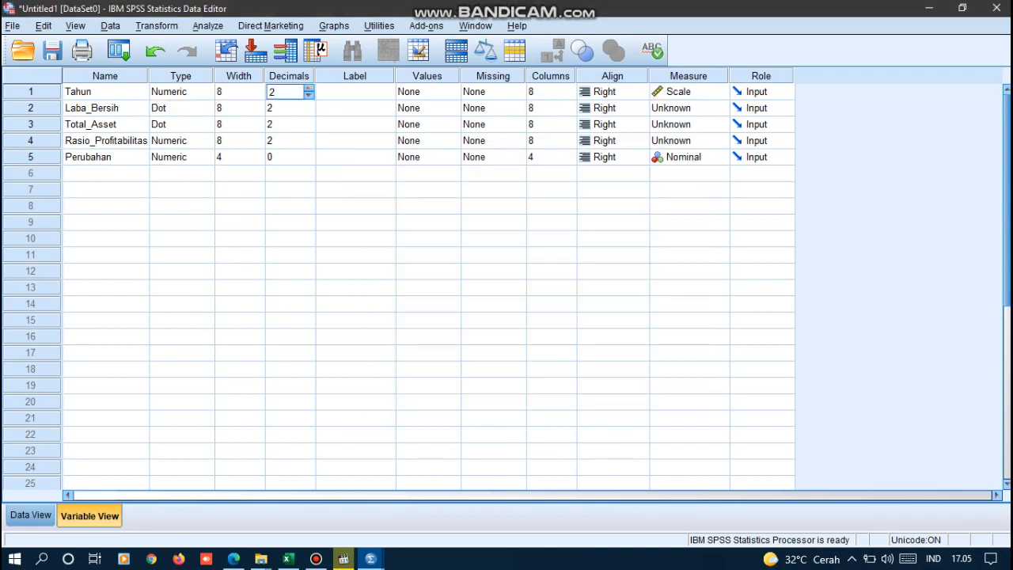
# Step: Set the decimals of Tahun to 0 and of Perubahan to 2
pyautogui.write('3')
pyautogui.press('Down')
pyautogui.press('Down')
pyautogui.press('Down')
pyautogui.press('Return')
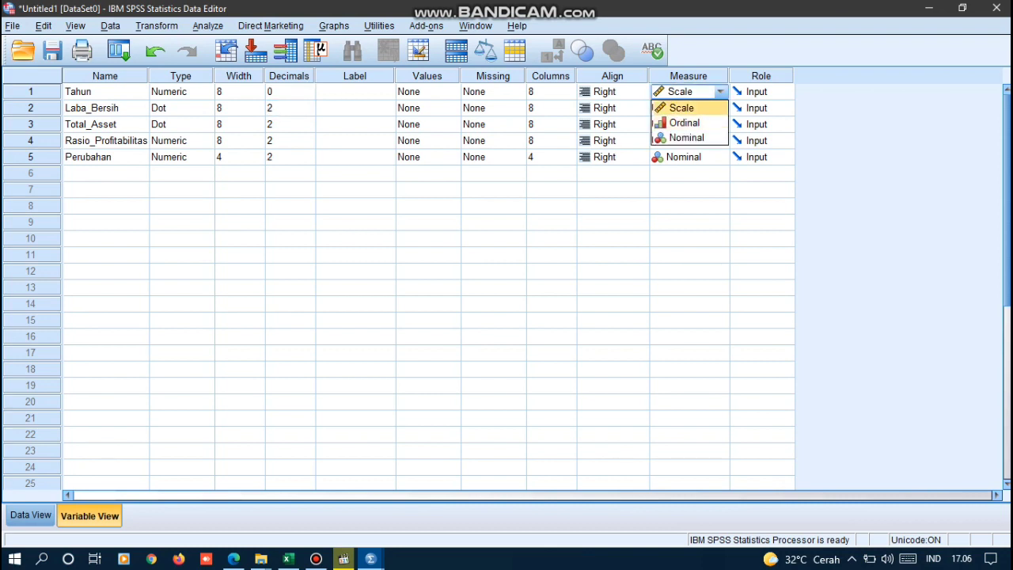
# Step: Set the measurement level of Tahun, Laba_Bersih, Total_Asset, Rasio_Profitabilitas and Perubahan to Scale
pyautogui.click(682, 108)
pyautogui.click(719, 108)
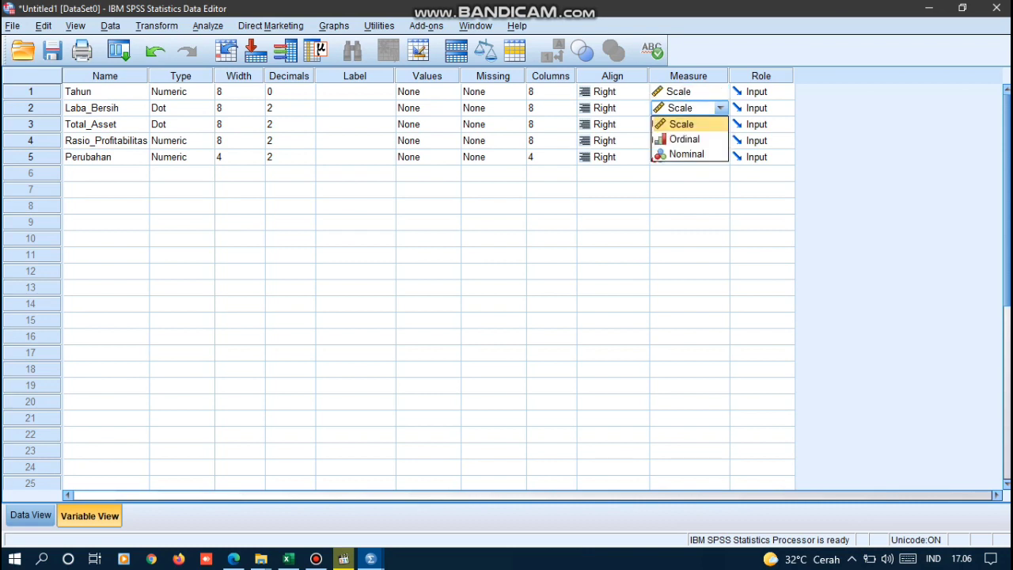
pyautogui.click(681, 125)
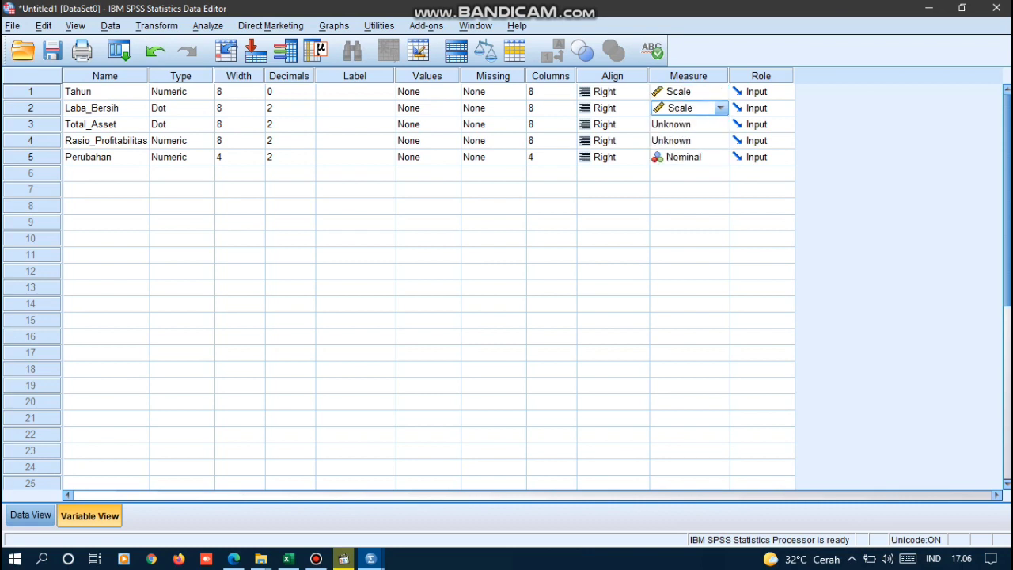
pyautogui.click(687, 125)
pyautogui.click(683, 140)
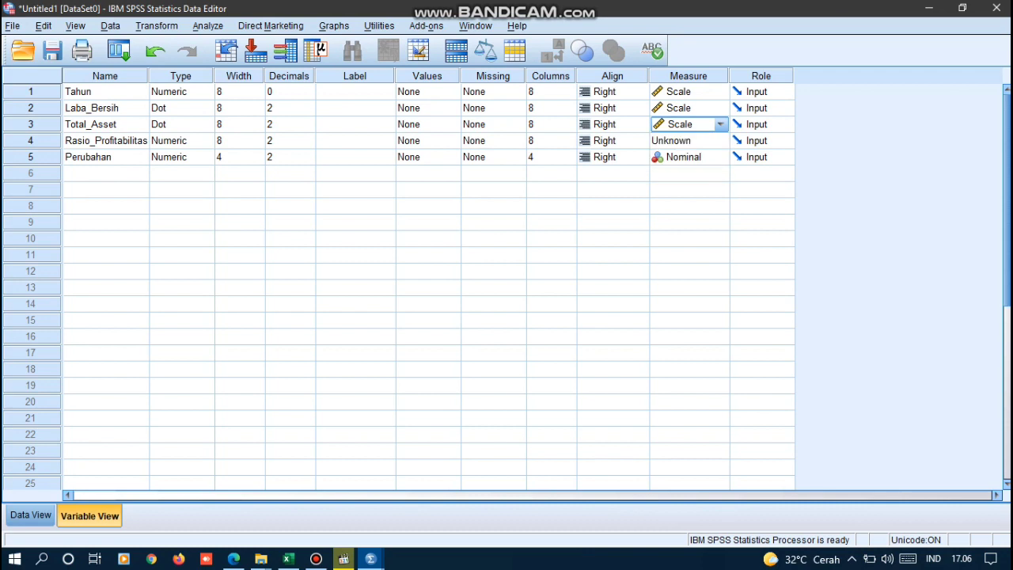
pyautogui.click(687, 141)
pyautogui.click(682, 157)
pyautogui.click(687, 157)
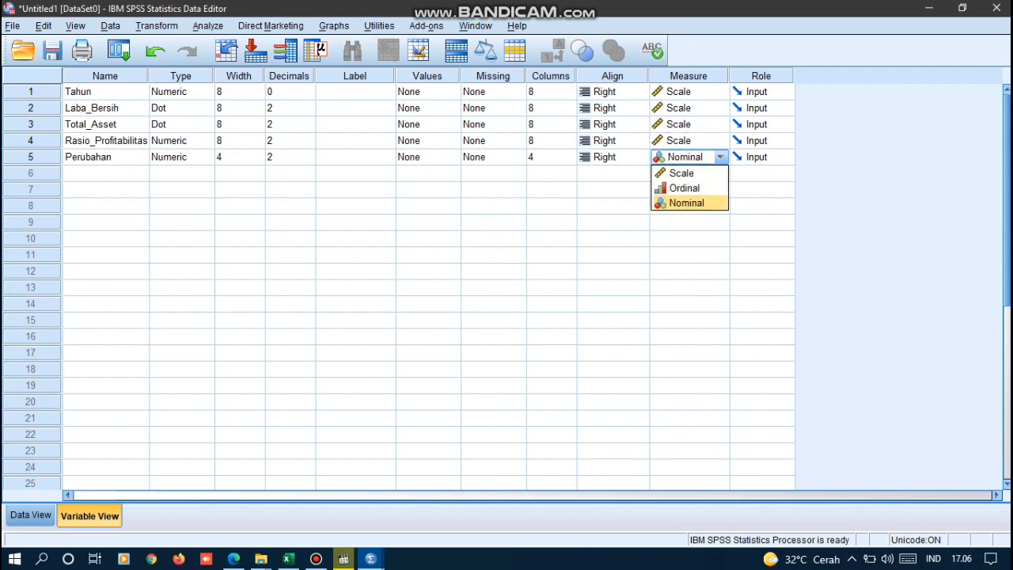
pyautogui.click(682, 174)
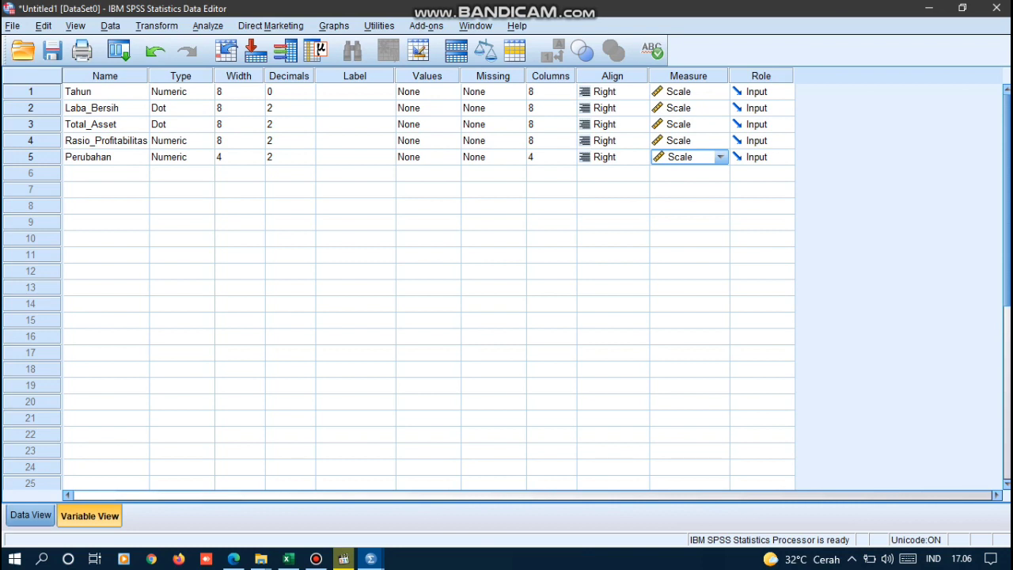
# Step: Show the data values and start saving the secondary dataset as a new file
pyautogui.click(30, 516)
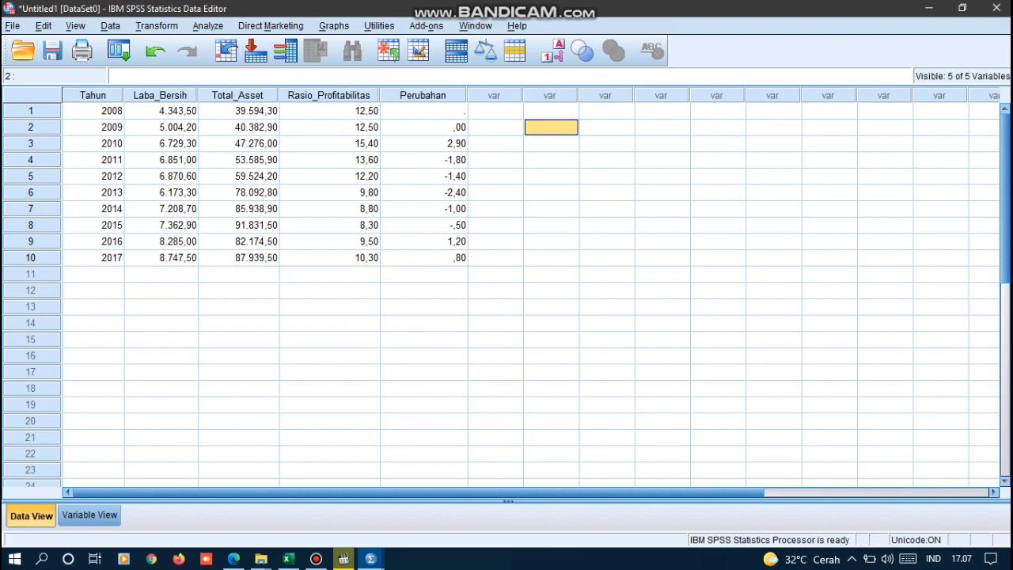
pyautogui.hotkey('alt', 'f')
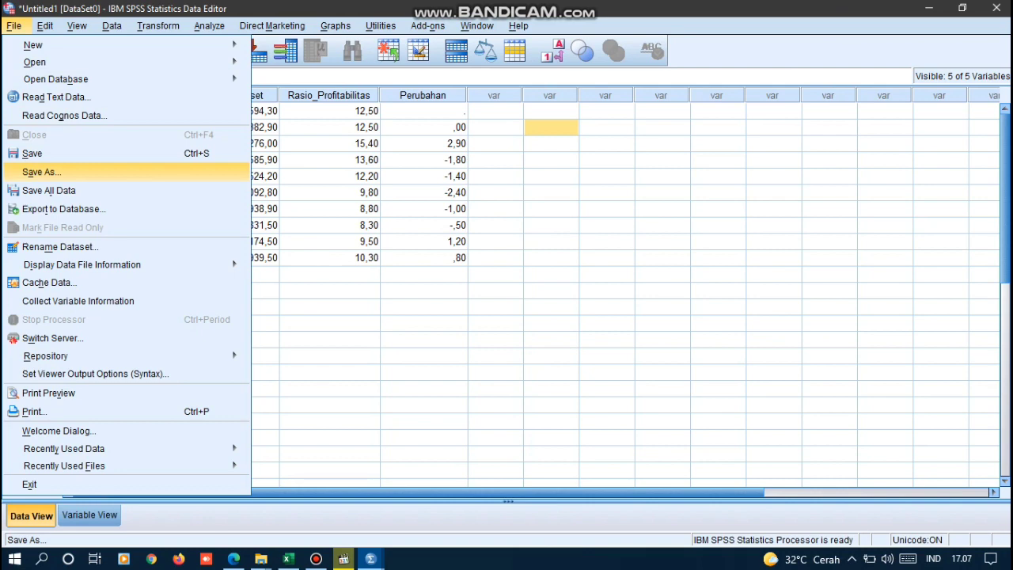
pyautogui.press('Return')
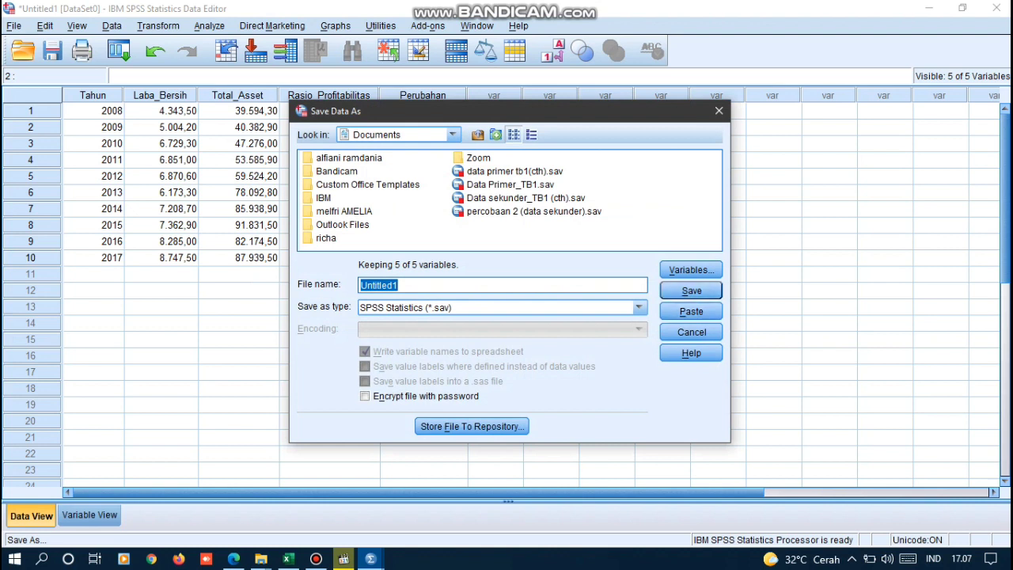
# Step: Save the secondary dataset in the Documents folder as an SPSS Statistics file named Data Sekunder_TB1
pyautogui.click(398, 285)
pyautogui.press('BackSpace')
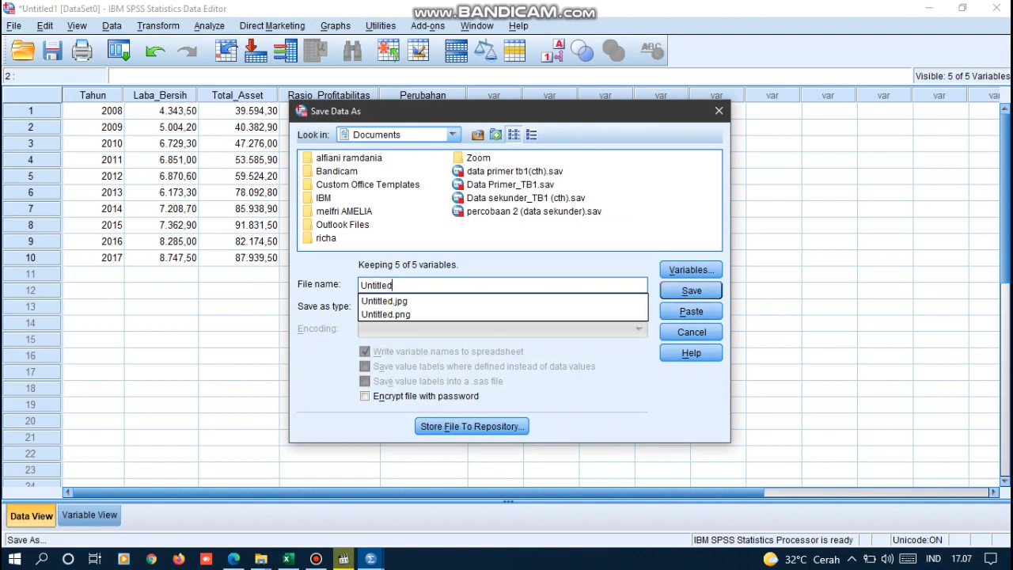
pyautogui.press('BackSpace')
pyautogui.press('BackSpace')
pyautogui.press('BackSpace')
pyautogui.press('BackSpace')
pyautogui.press('BackSpace')
pyautogui.press('BackSpace')
pyautogui.press('BackSpace')
pyautogui.press('BackSpace')
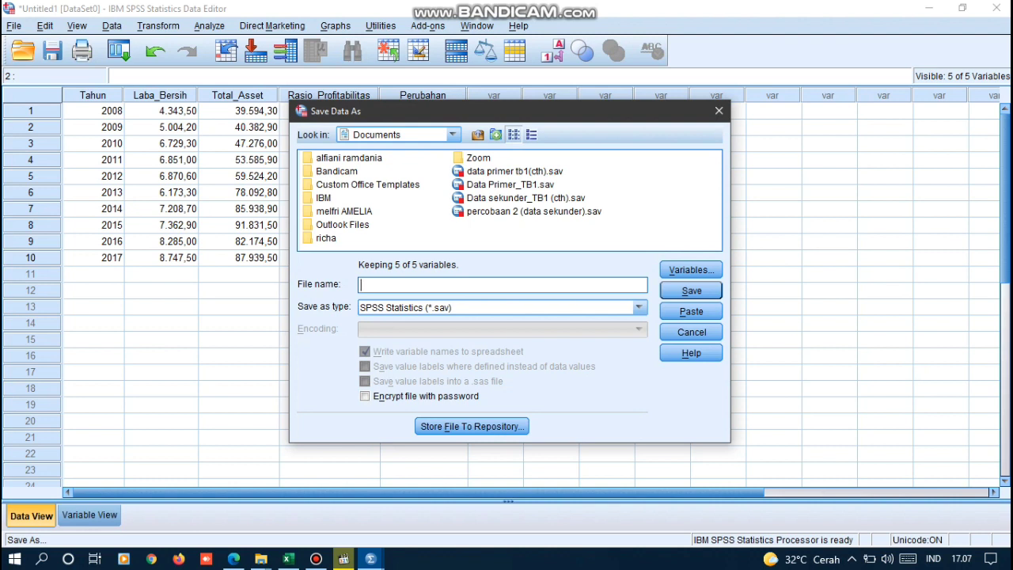
pyautogui.write('Dat')
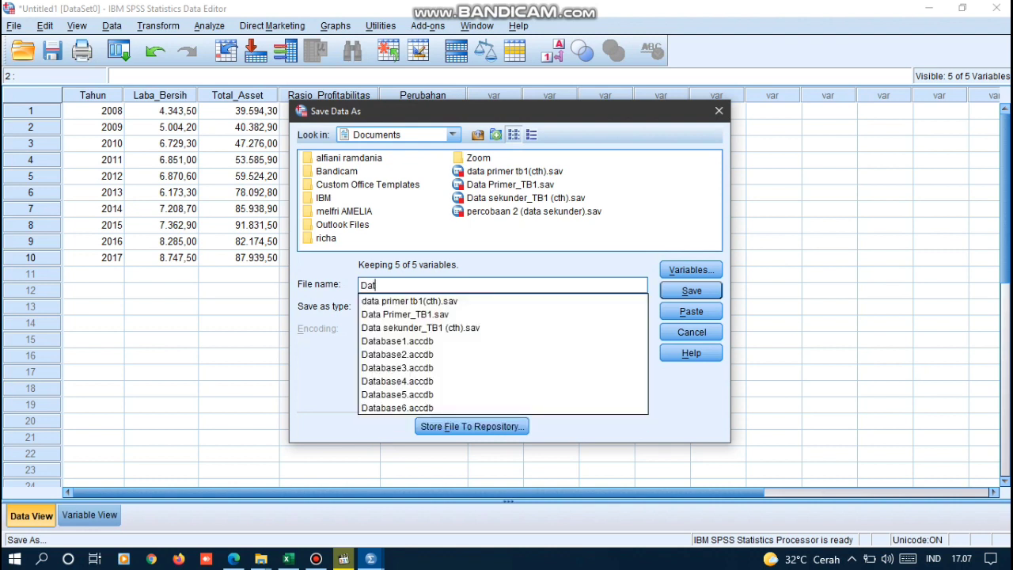
pyautogui.write('a Se')
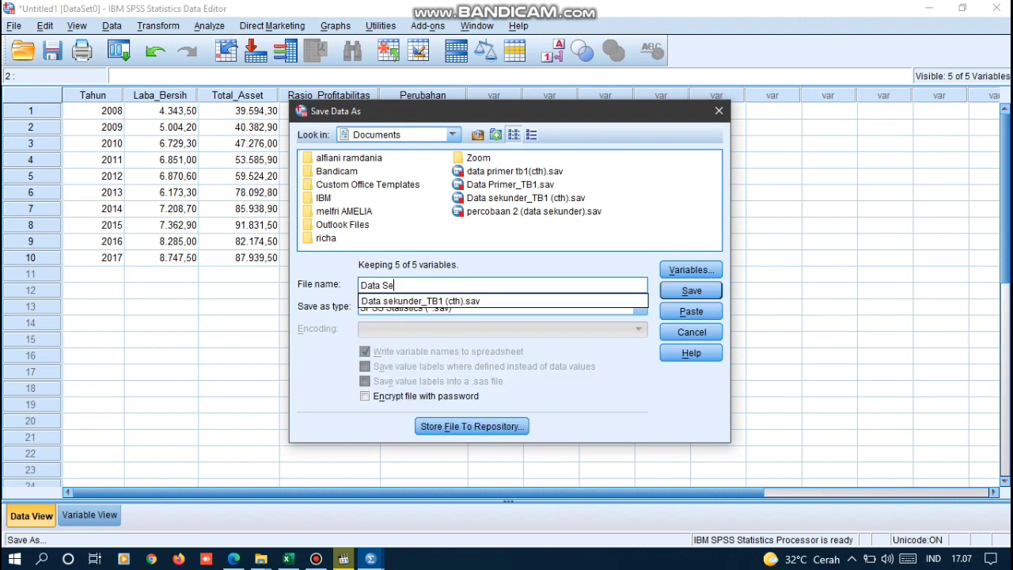
pyautogui.write('kunder_TB1')
pyautogui.press('Return')
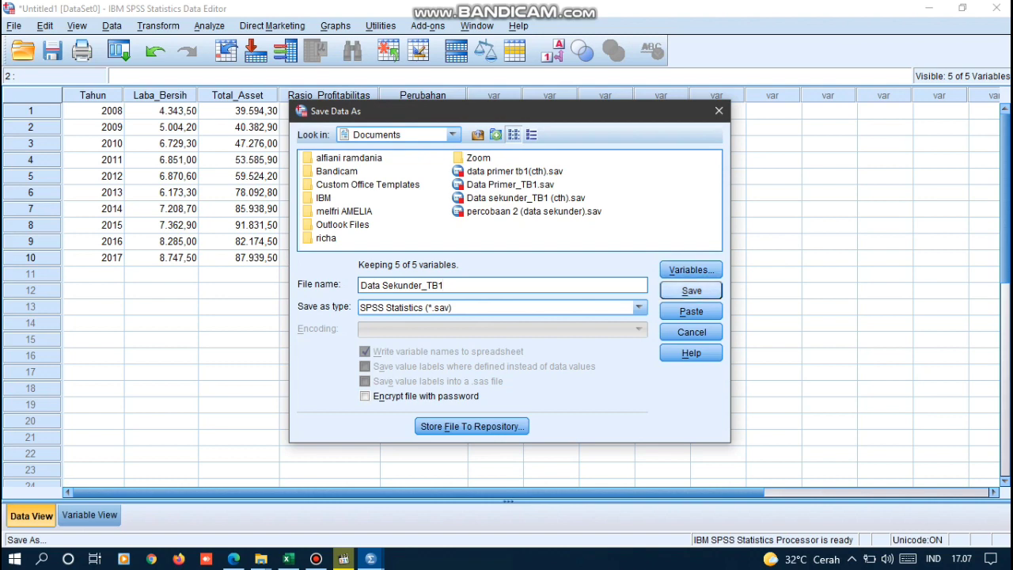
pyautogui.press('Return')
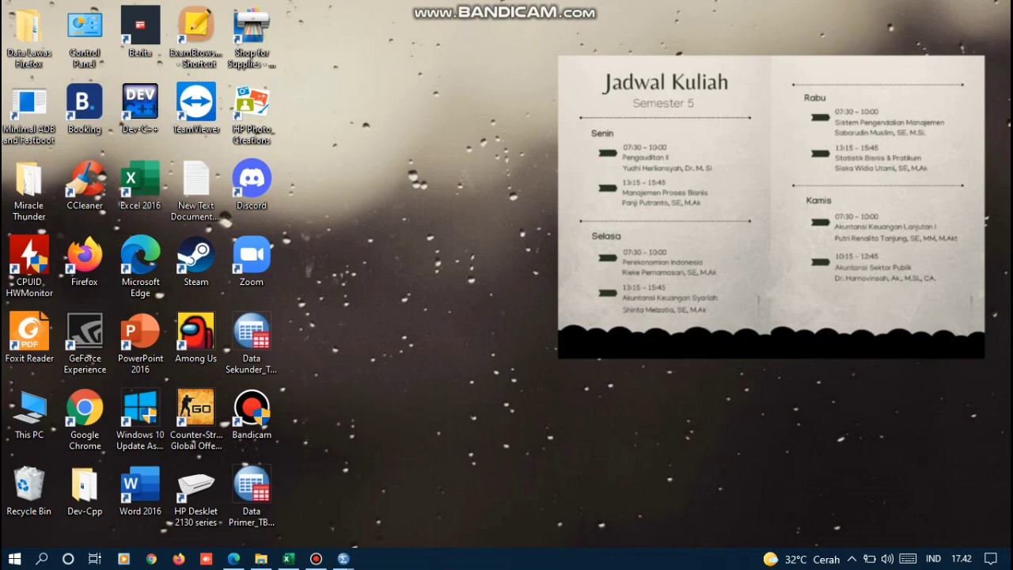
# Step: Switch to the Data Primer_TB1 dataset in SPSS and open the Bivariate Correlations setup
pyautogui.click(342, 558)
pyautogui.click(430, 515)
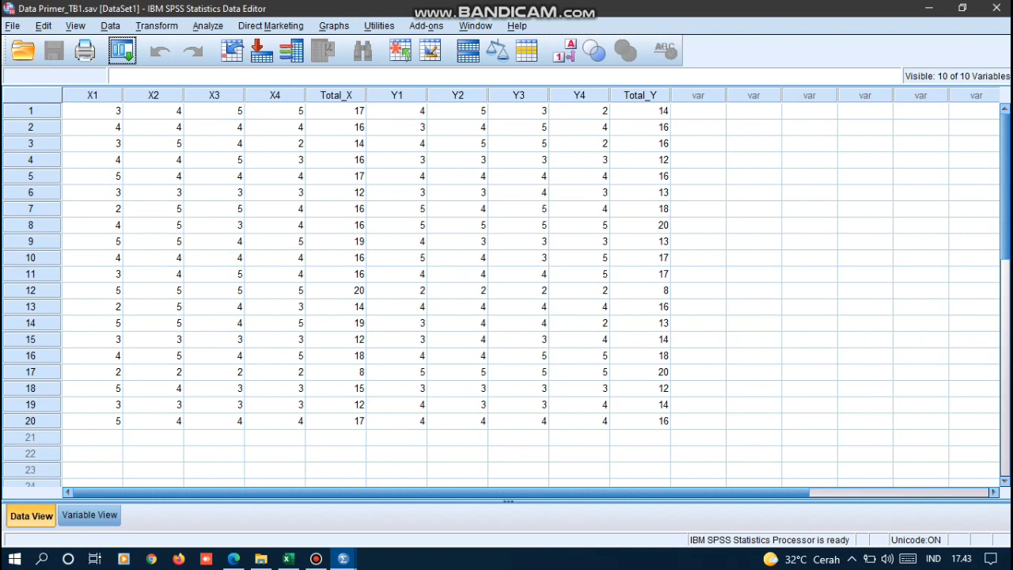
pyautogui.hotkey('alt', 'a')
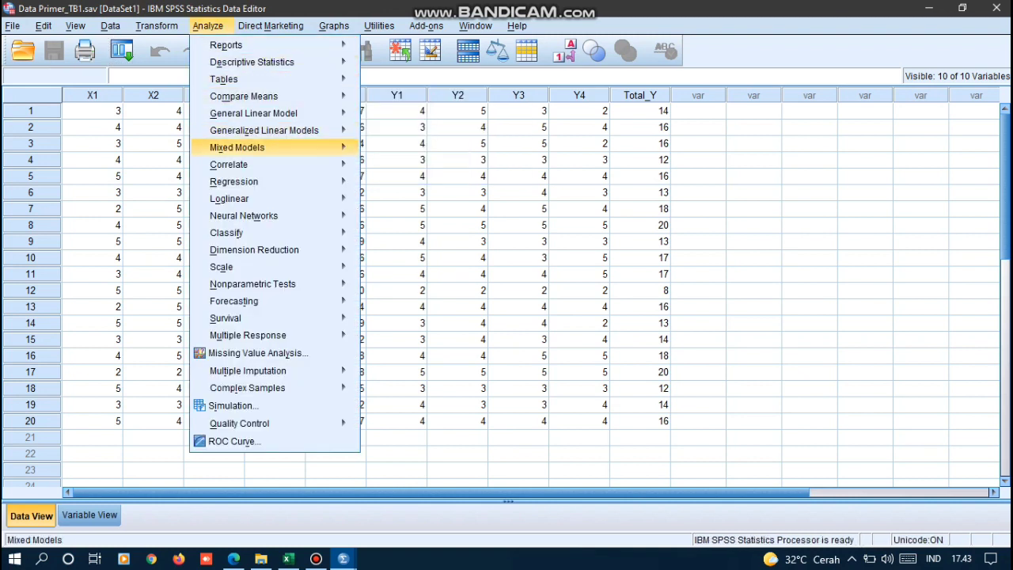
pyautogui.moveTo(254, 164)
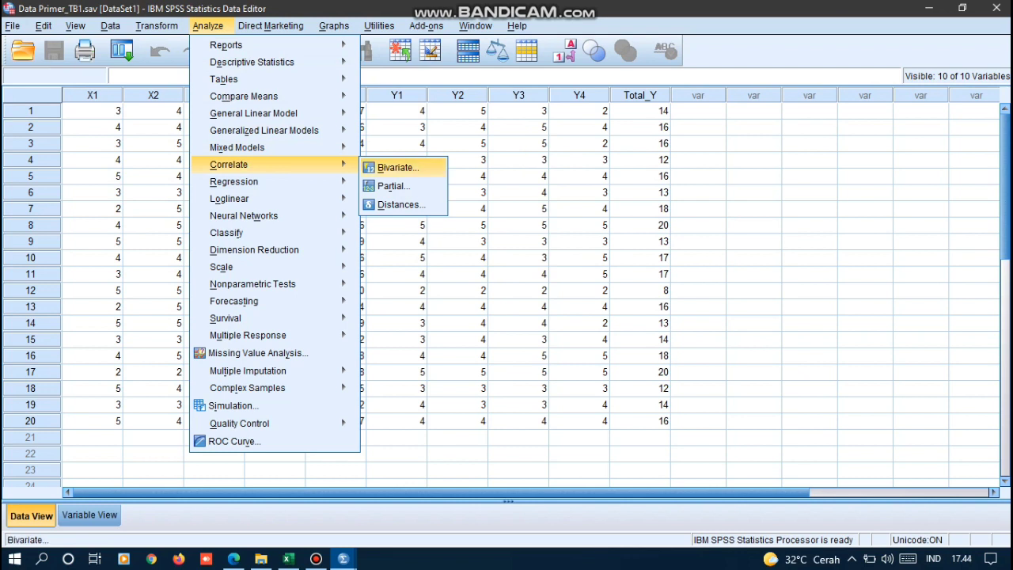
pyautogui.click(398, 168)
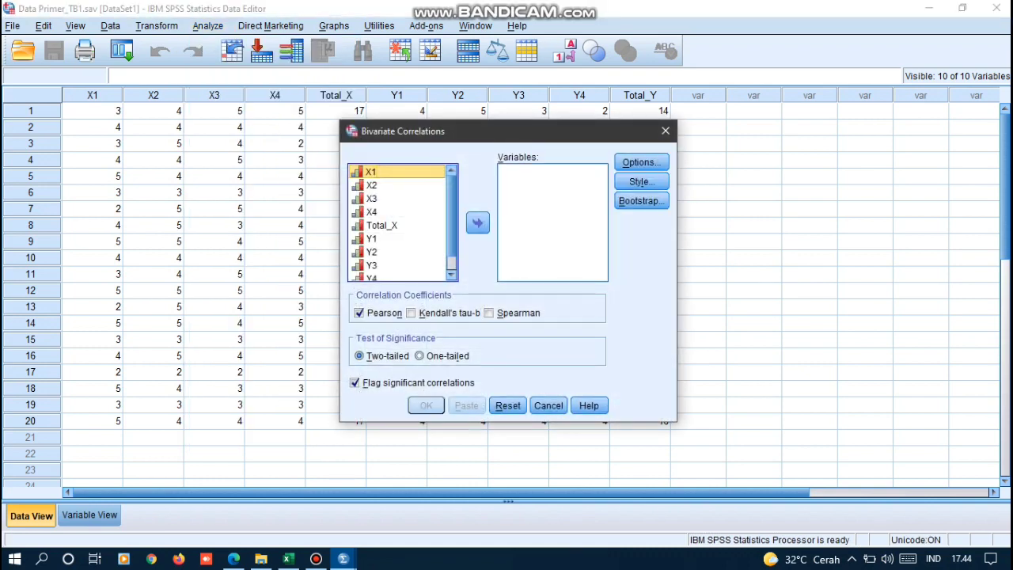
# Step: Run a two-tailed Pearson correlation on X1, X2, X3, X4 and Total_X, and review the resulting table before minimizing the output
pyautogui.hotkey('shift', 'Down')
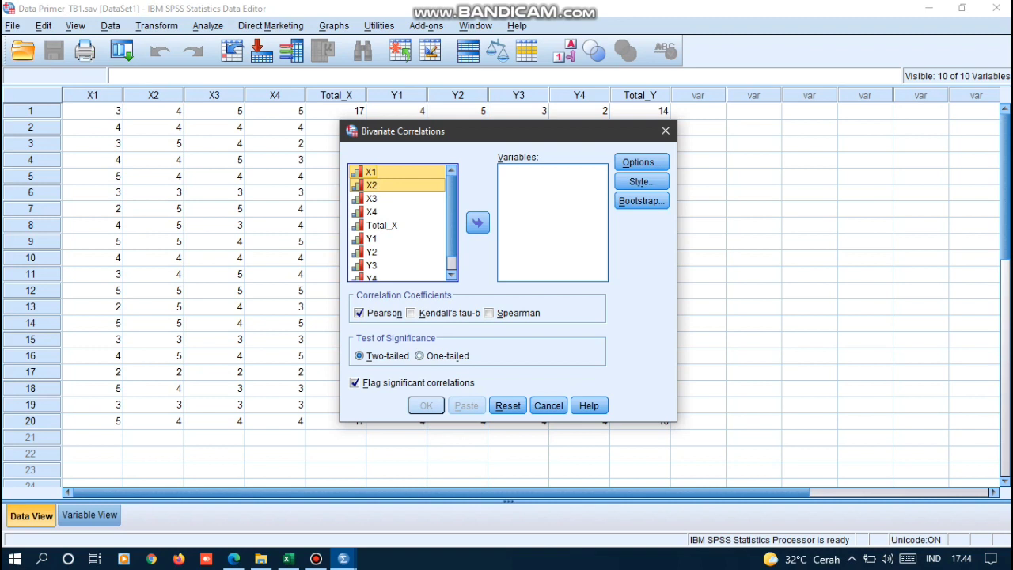
pyautogui.hotkey('shift', 'Down')
pyautogui.hotkey('shift', 'Down')
pyautogui.hotkey('shift', 'Down')
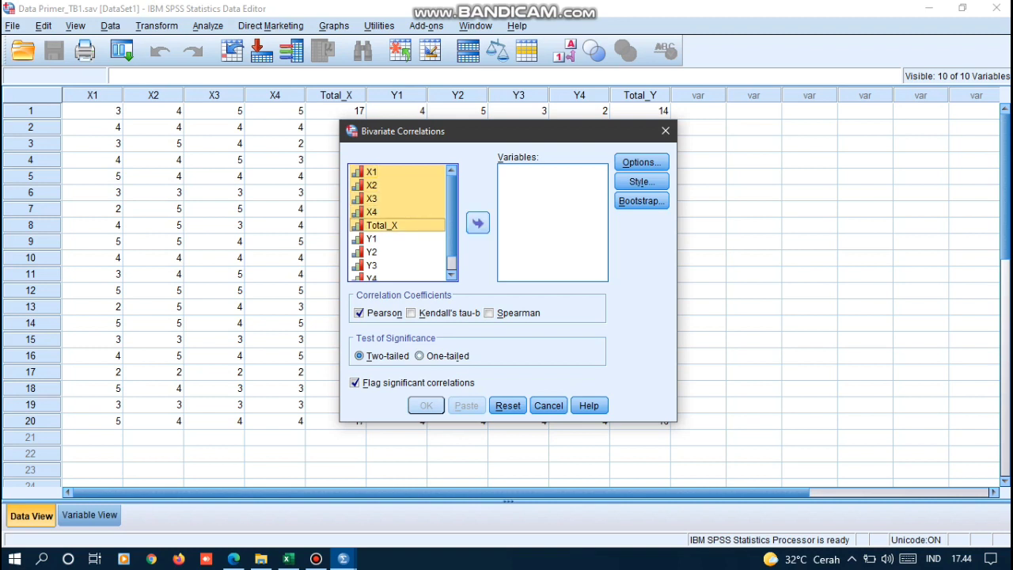
pyautogui.click(477, 223)
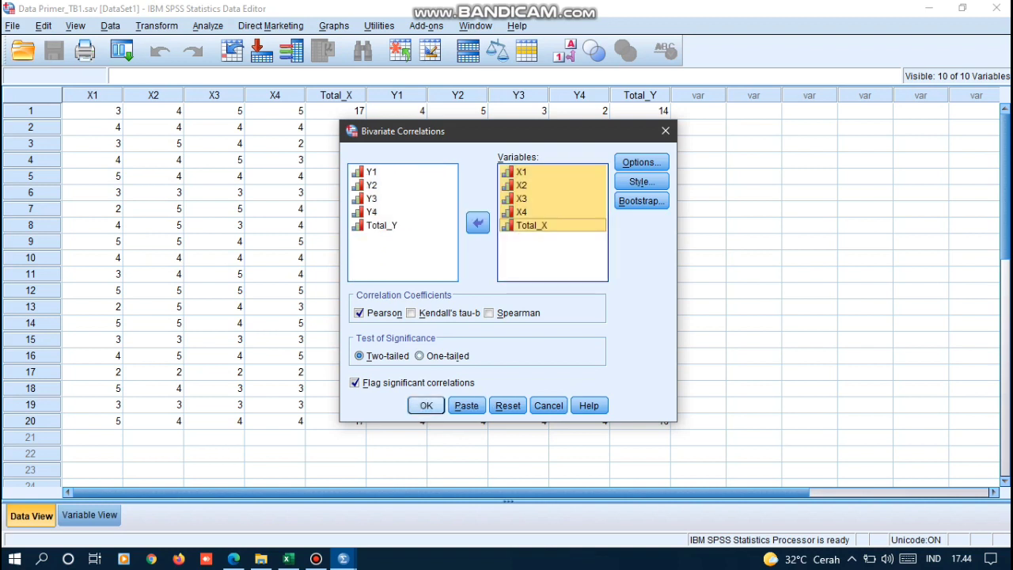
pyautogui.press('Return')
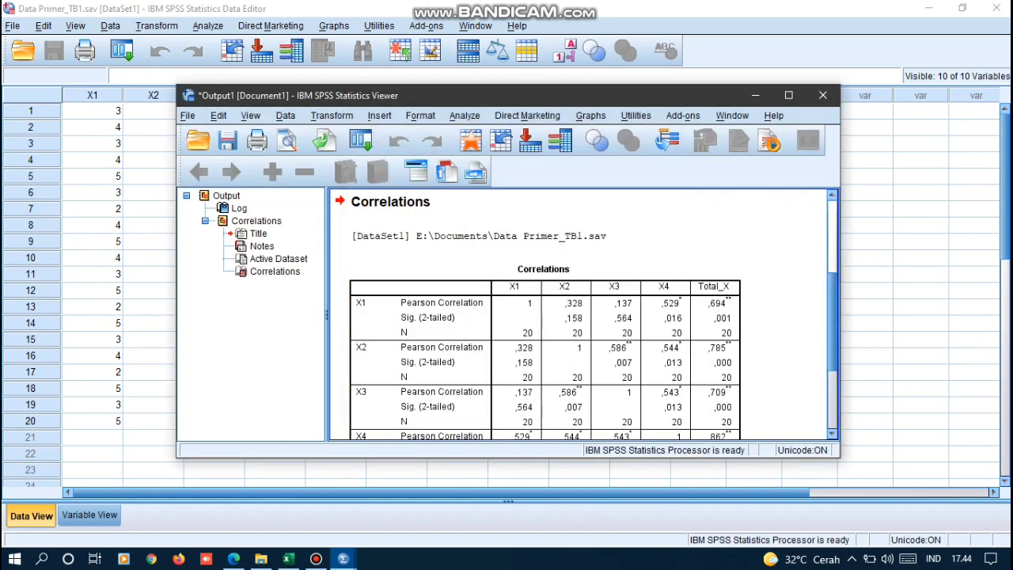
pyautogui.scroll(-3, 586, 314)
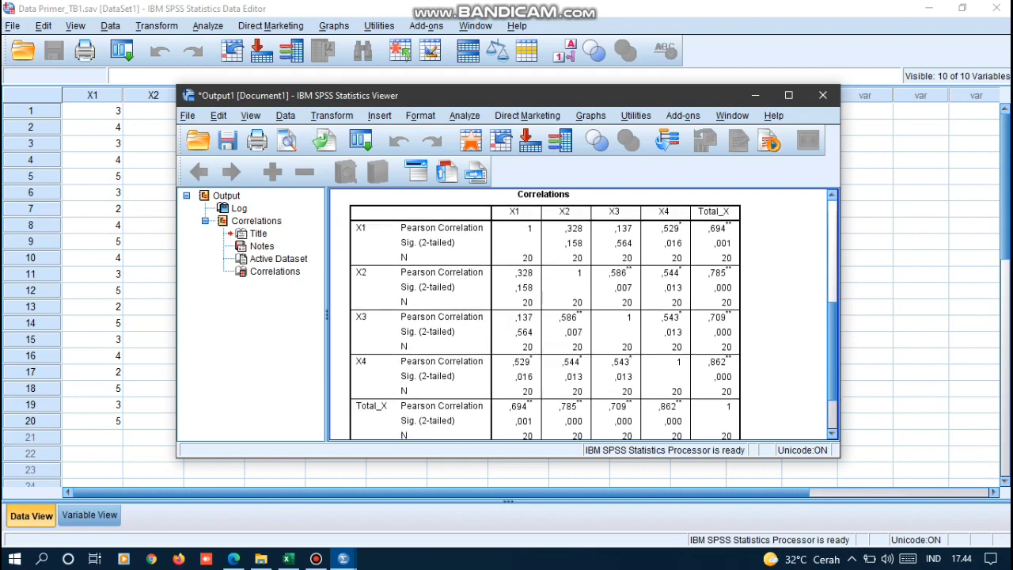
pyautogui.scroll(3, 586, 315)
pyautogui.scroll(-2, 586, 315)
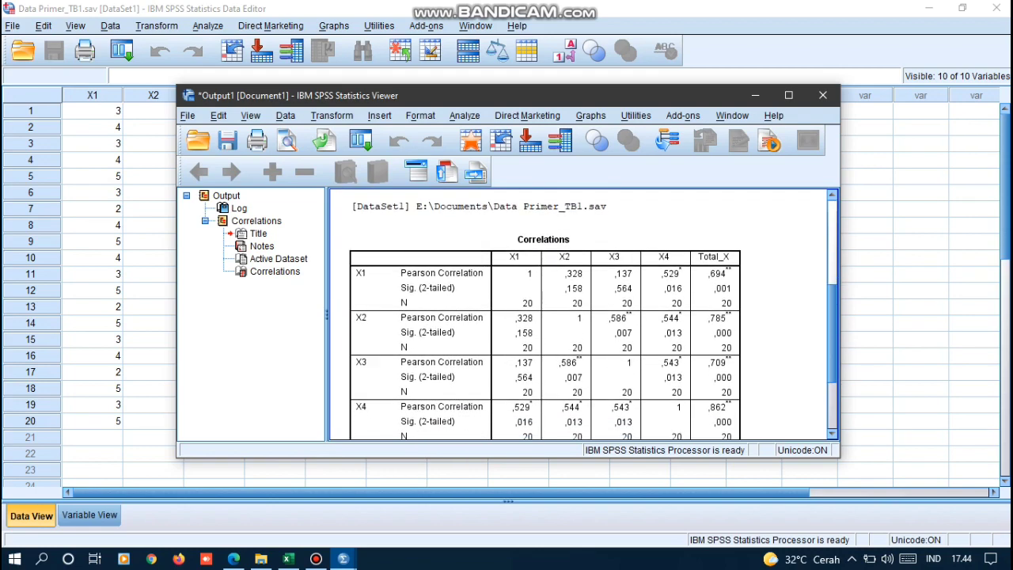
pyautogui.scroll(-4, 586, 314)
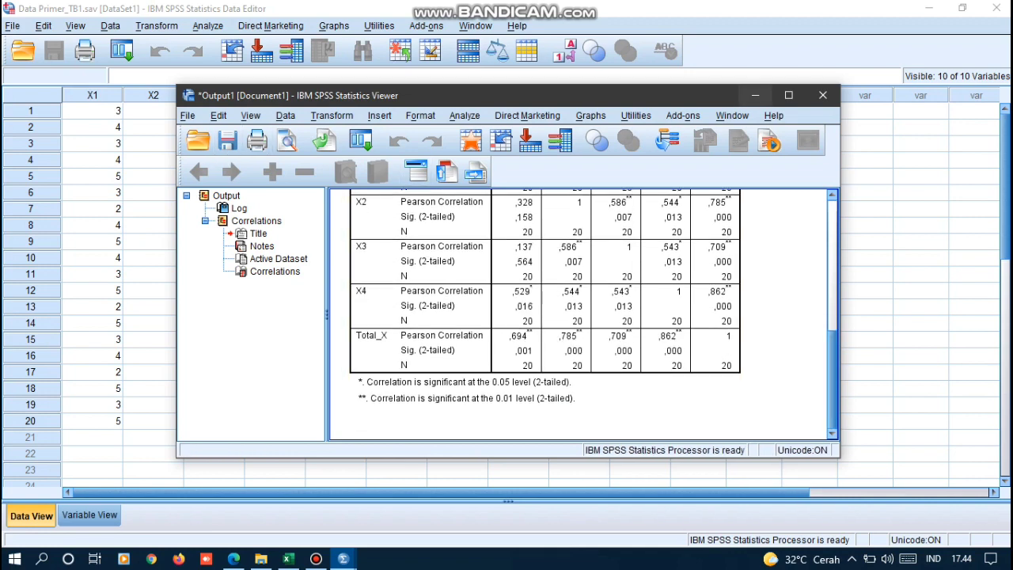
pyautogui.click(755, 95)
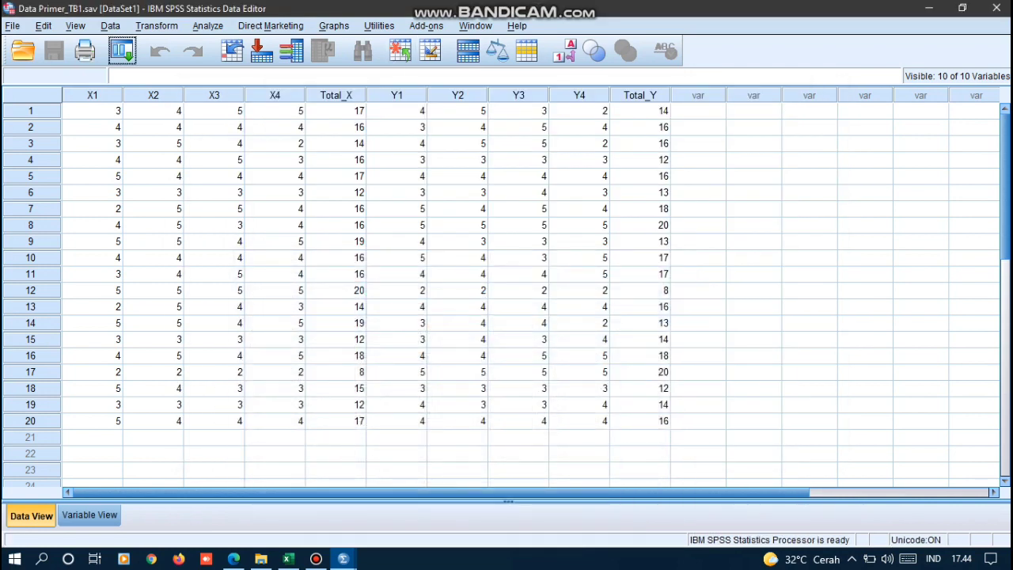
# Step: Reopen the Bivariate Correlations setup and remove X1 to X4 and Total_X from the analysed variables
pyautogui.click(208, 26)
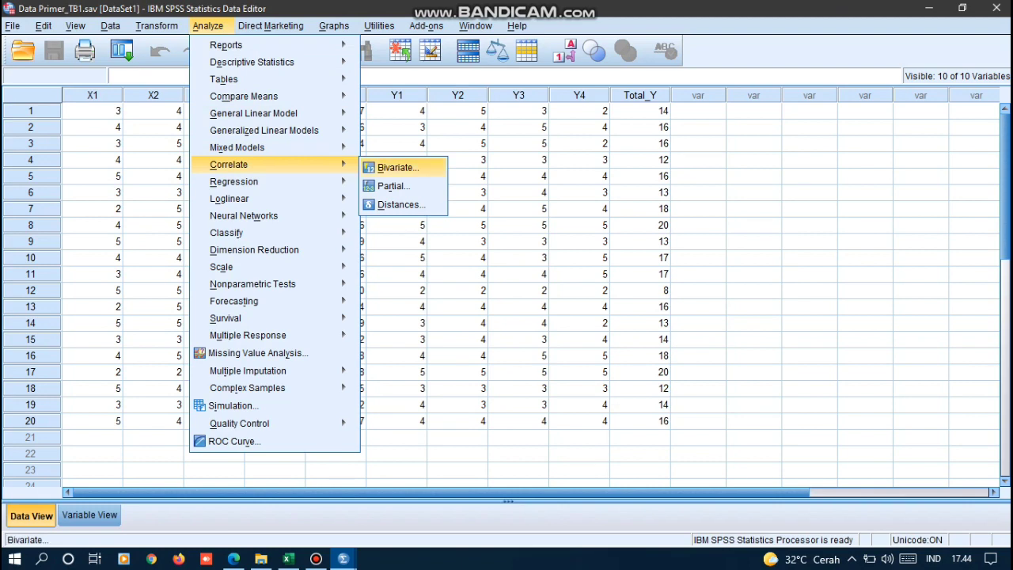
pyautogui.press('Return')
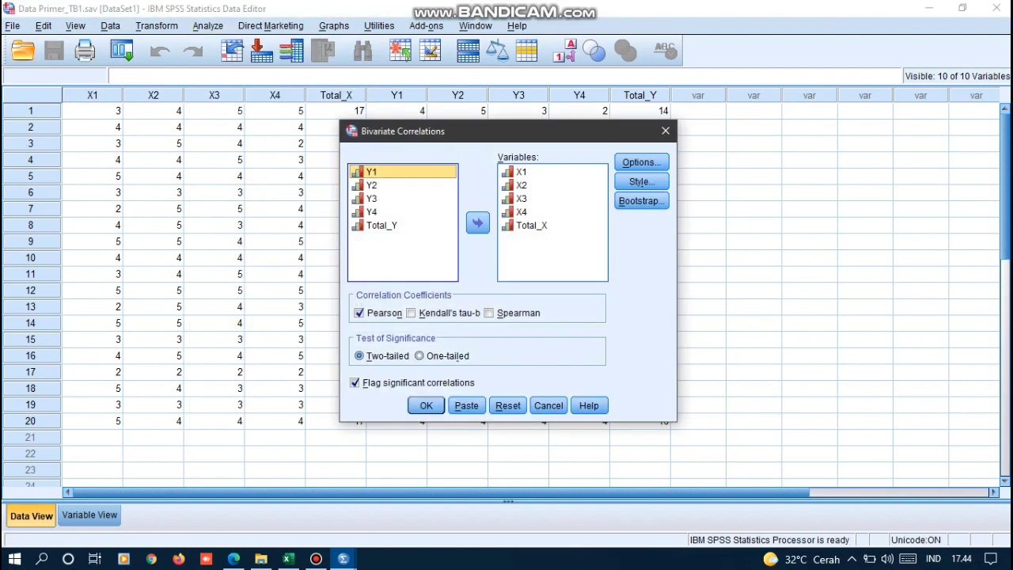
pyautogui.click(521, 172)
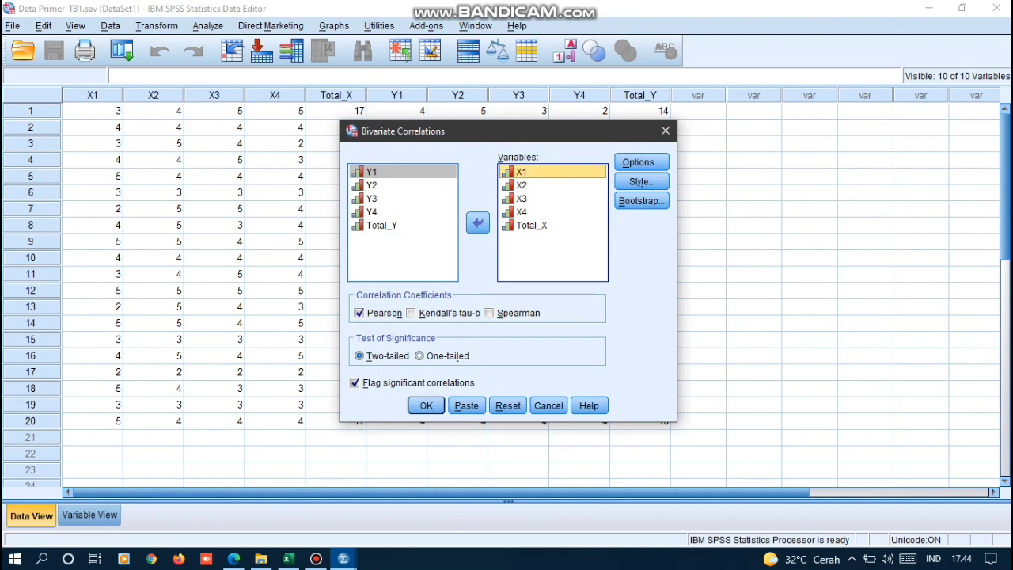
pyautogui.hotkey('ctrl', 'a')
pyautogui.click(478, 222)
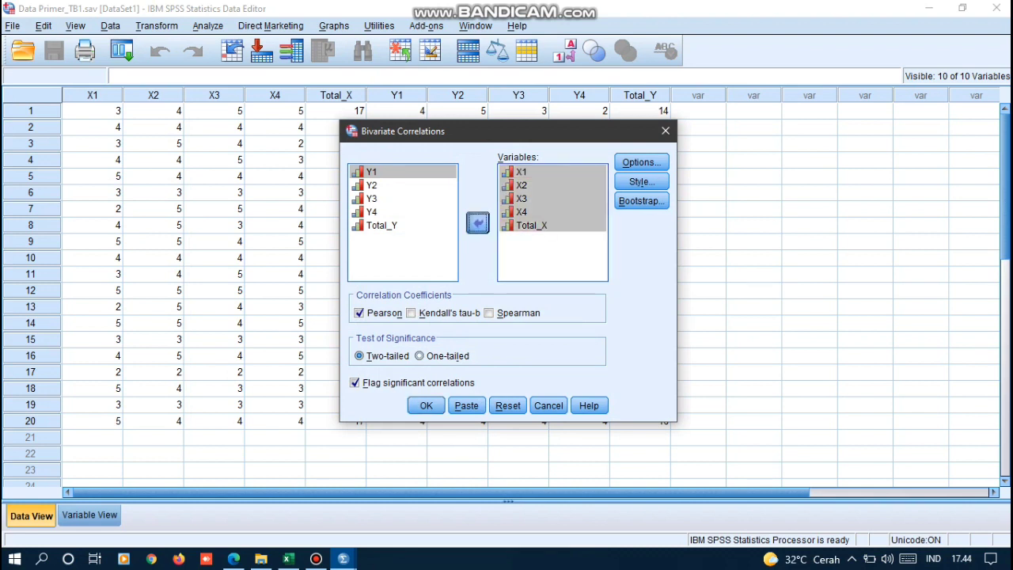
# Step: Run a two-tailed Pearson correlation on Y1, Y2, Y3, Y4 and Total_Y, and review the resulting table before minimizing the output
pyautogui.scroll(-1, 400, 222)
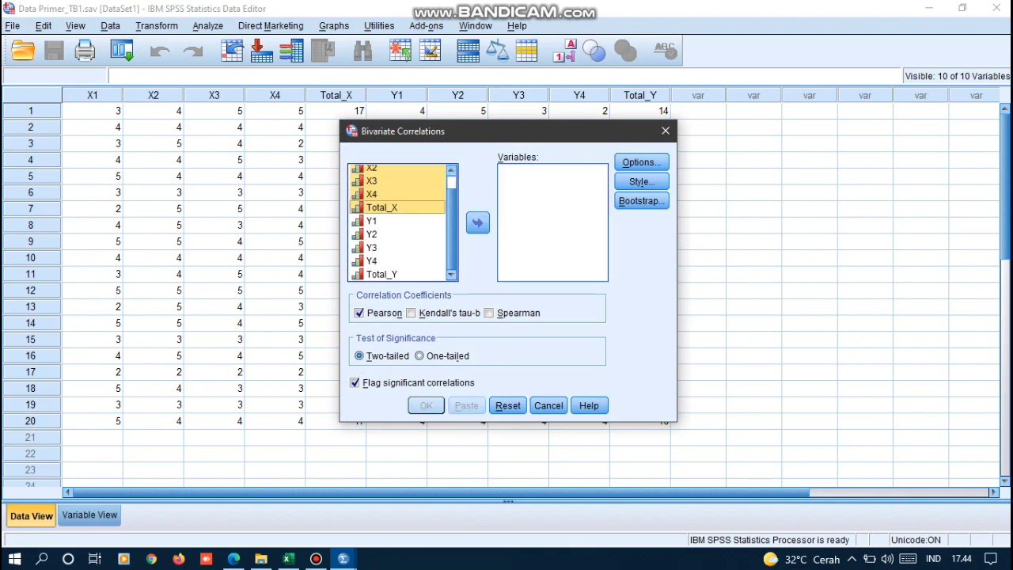
pyautogui.click(371, 221)
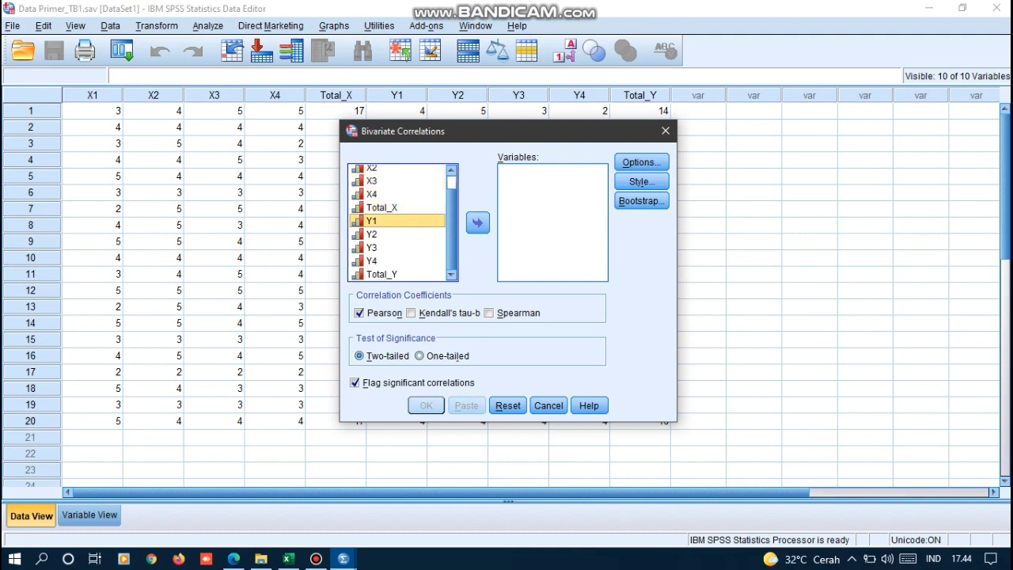
pyautogui.hotkey('shift', 'Down')
pyautogui.hotkey('shift', 'Down')
pyautogui.hotkey('shift', 'Down')
pyautogui.hotkey('shift', 'Down')
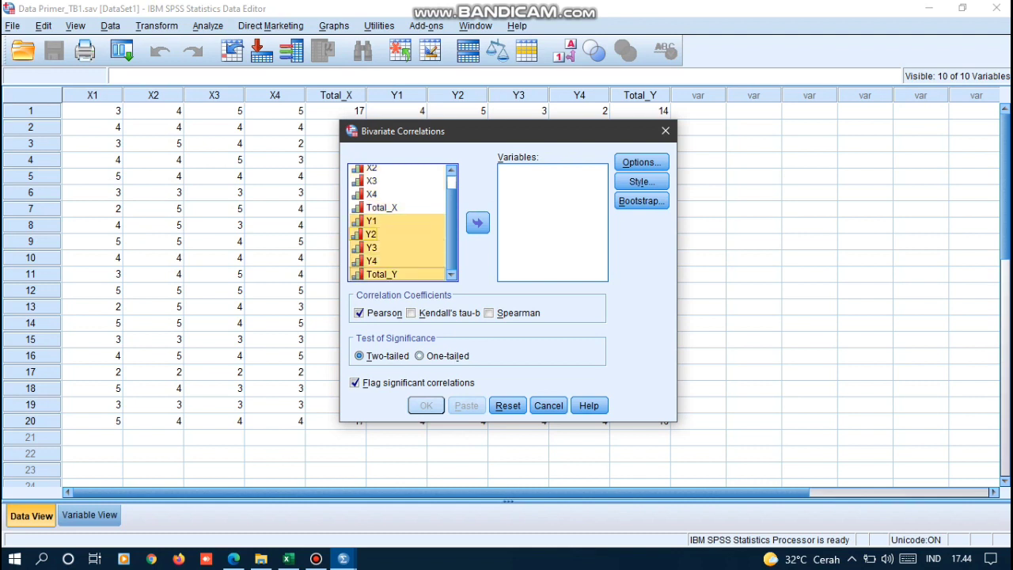
pyautogui.click(477, 222)
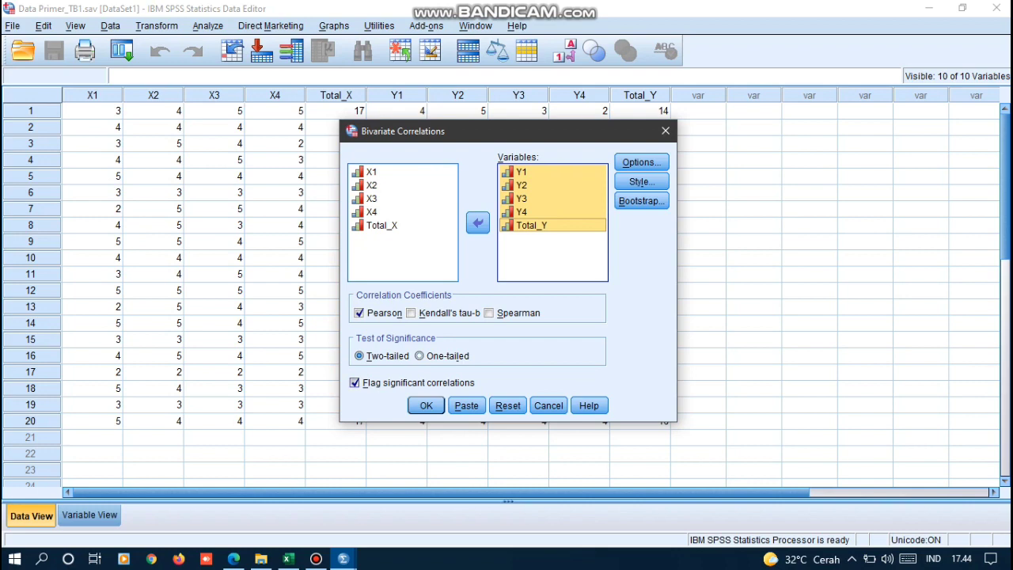
pyautogui.press('Return')
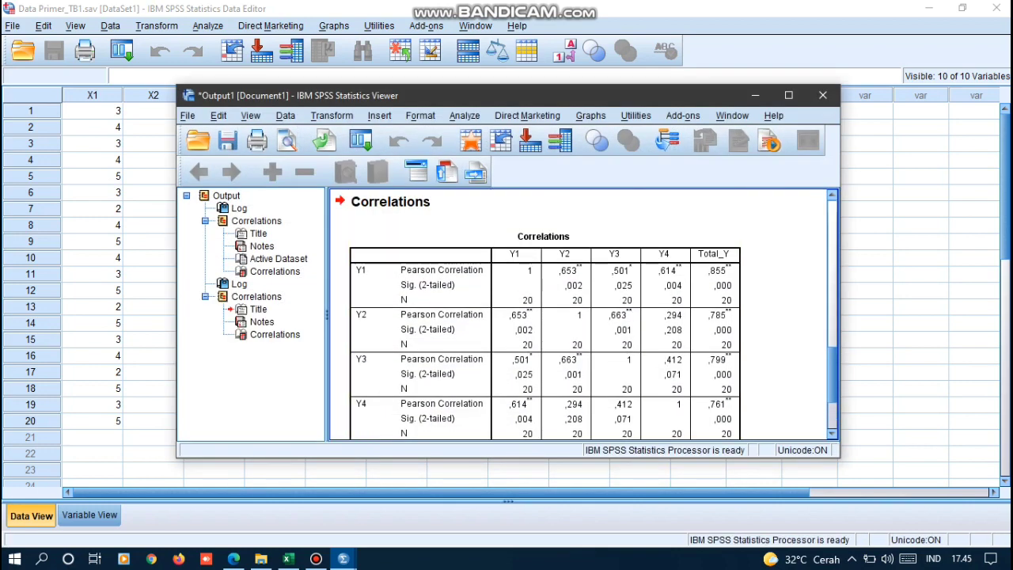
pyautogui.scroll(-3, 583, 314)
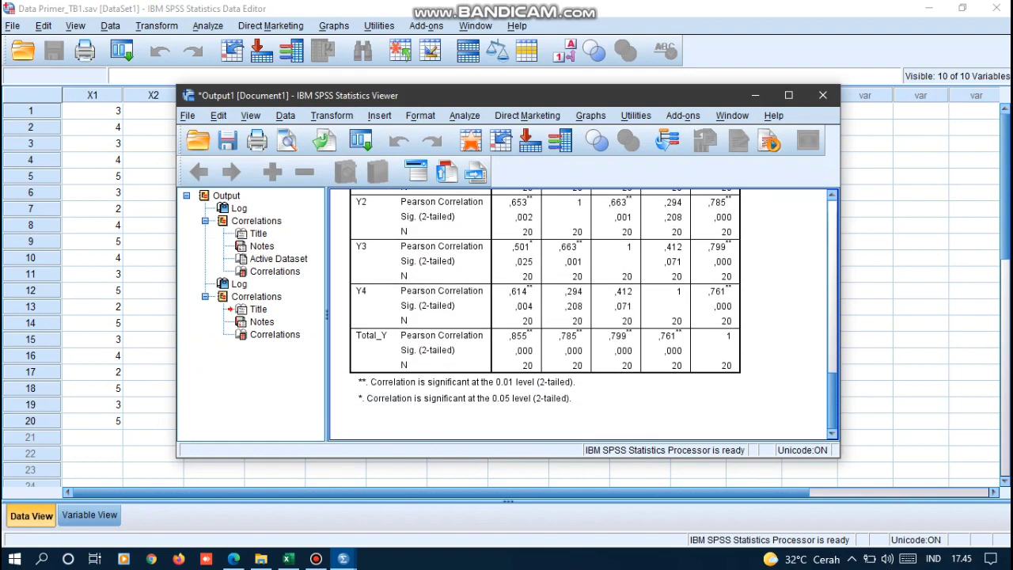
pyautogui.scroll(5, 583, 314)
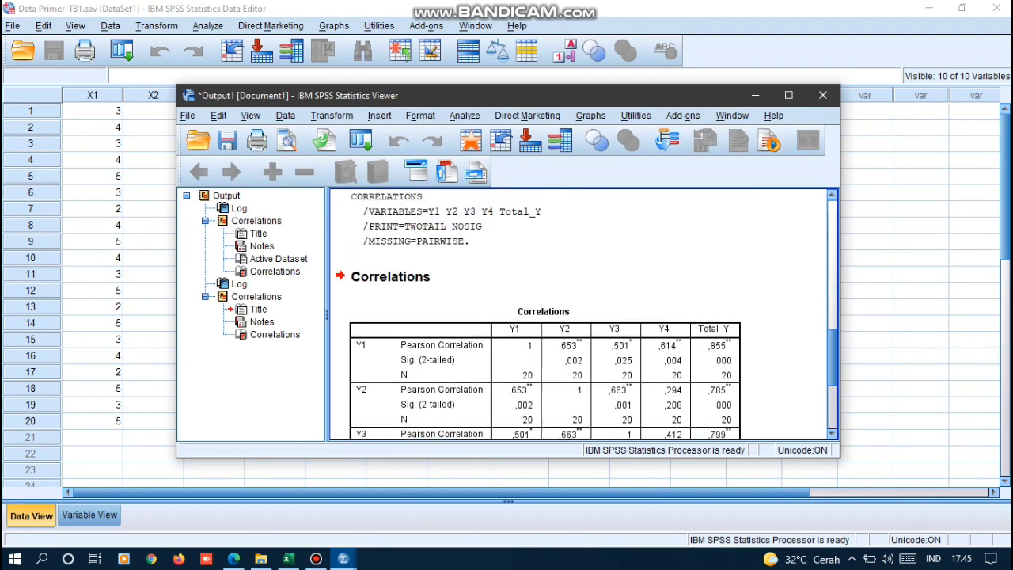
pyautogui.scroll(3, 583, 315)
pyautogui.scroll(-7, 584, 315)
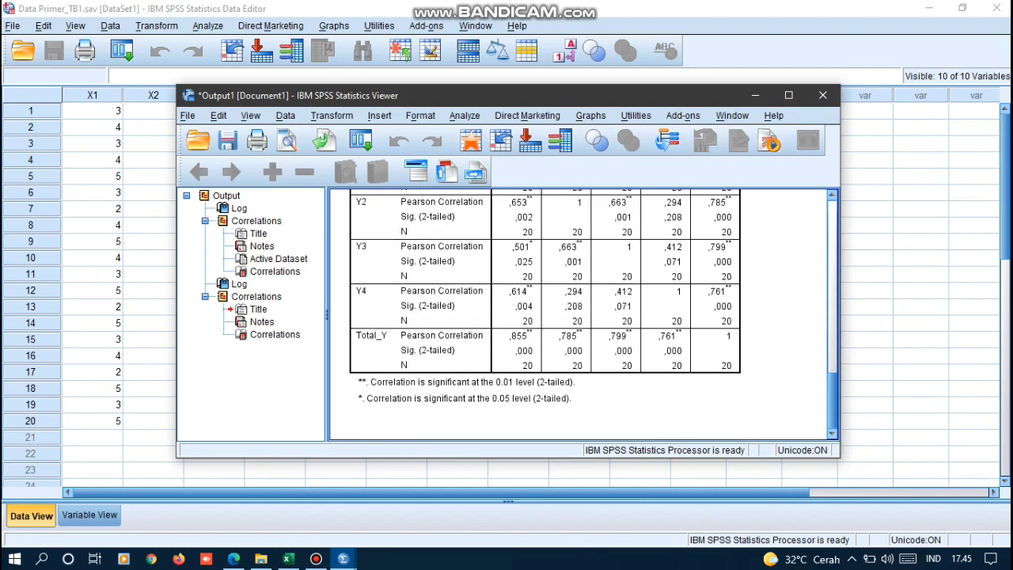
pyautogui.click(756, 95)
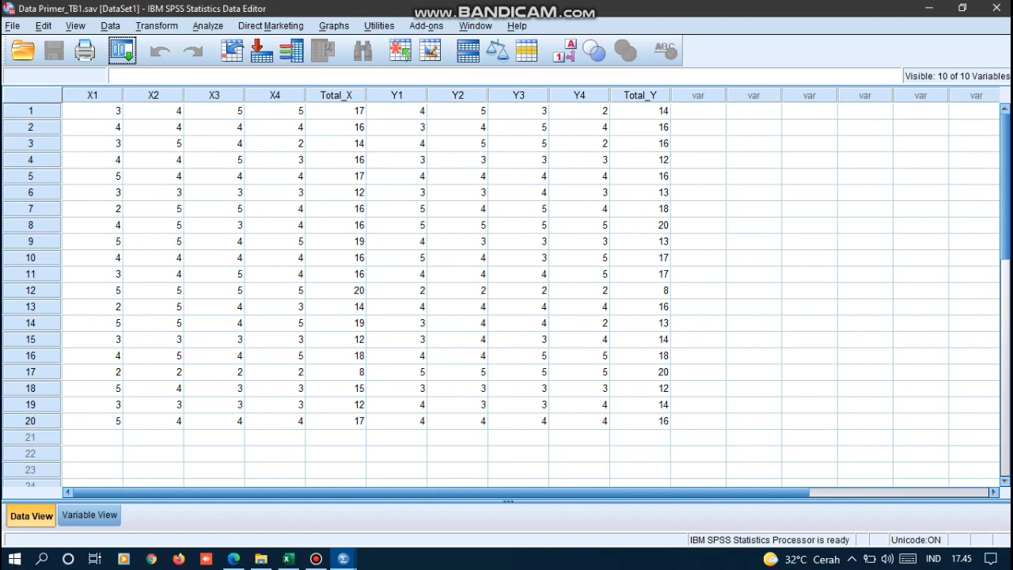
# Step: Run a reliability analysis with the Alpha model on items X1, X2, X3 and X4, and review the result before minimizing the output
pyautogui.hotkey('alt', 'a')
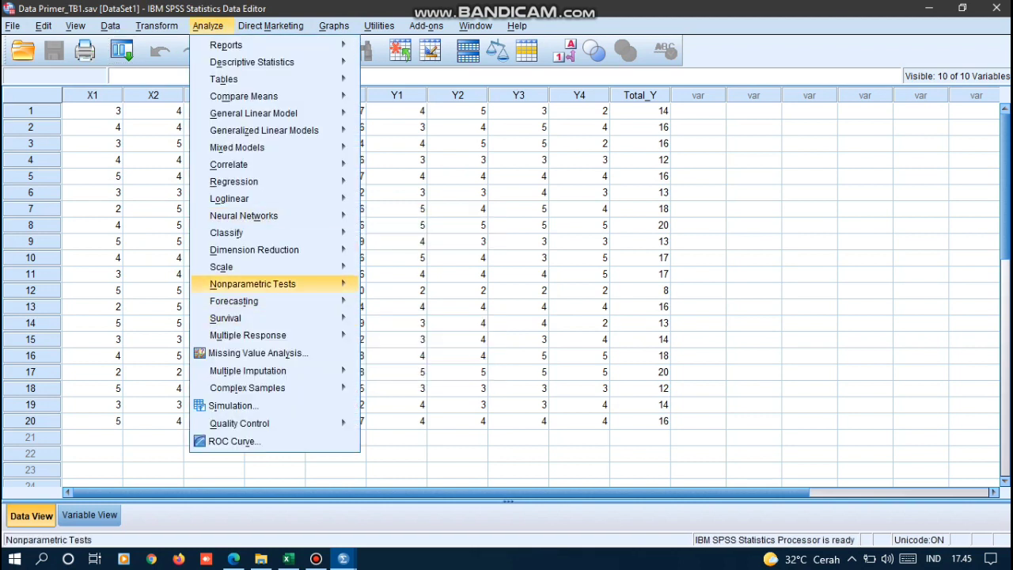
pyautogui.moveTo(273, 267)
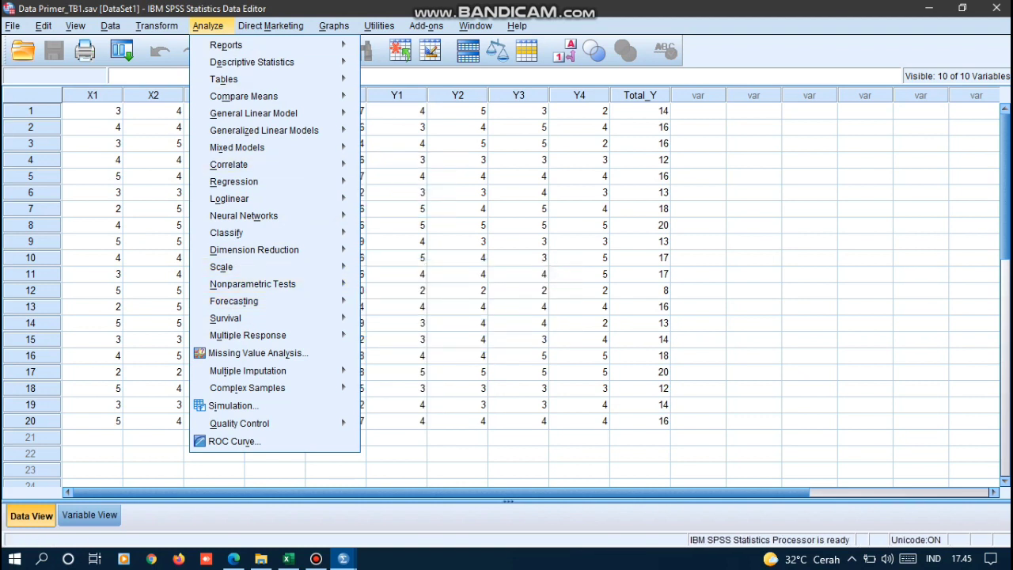
pyautogui.moveTo(237, 267)
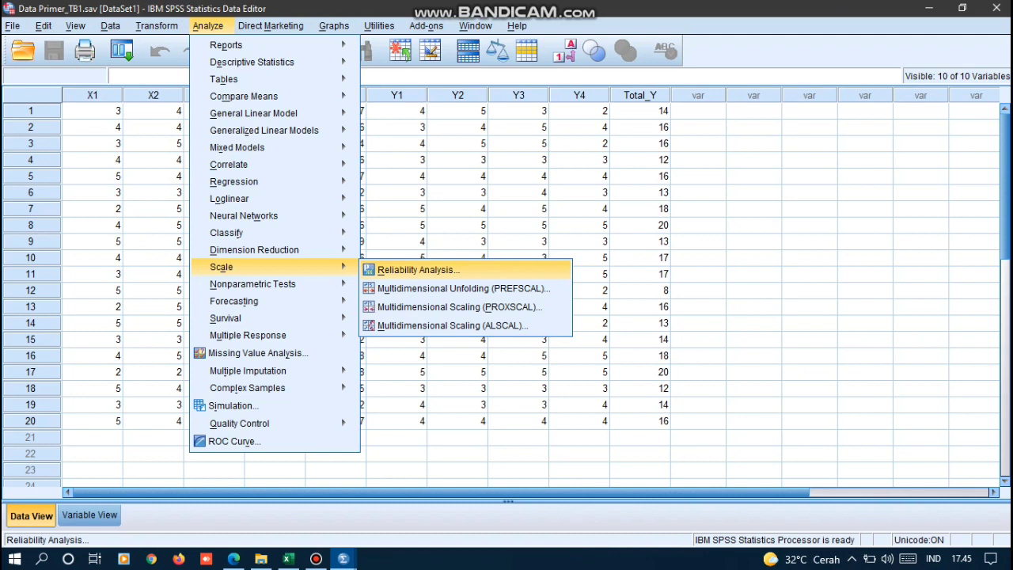
pyautogui.press('Return')
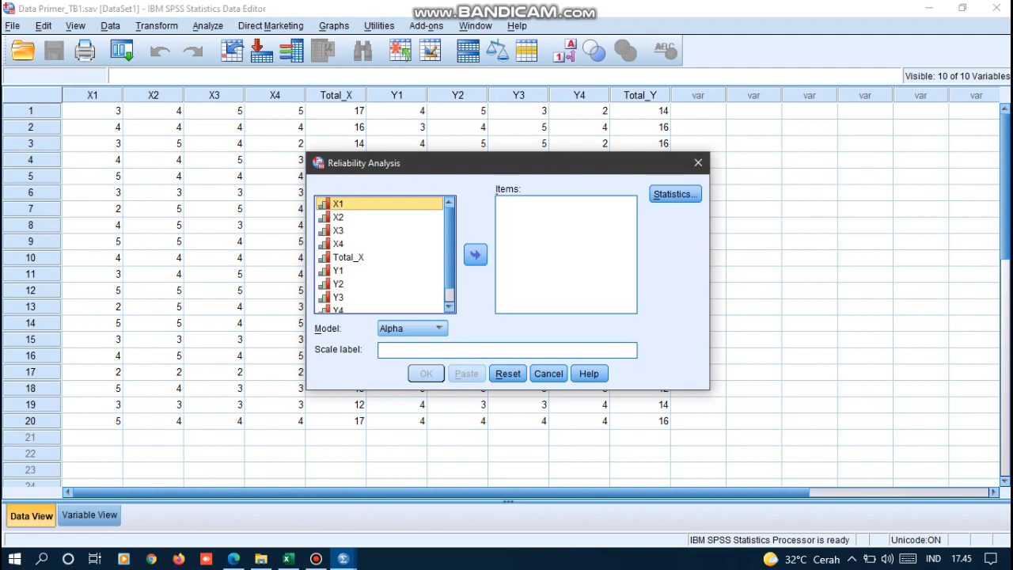
pyautogui.hotkey('shift', 'Down')
pyautogui.hotkey('shift', 'Down')
pyautogui.hotkey('shift', 'Down')
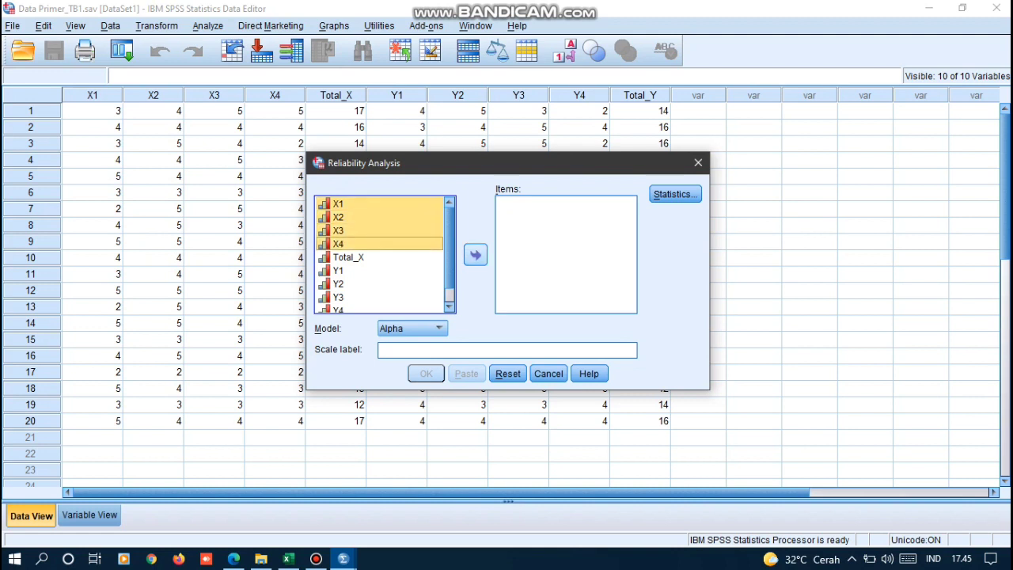
pyautogui.press('Tab')
pyautogui.press('space')
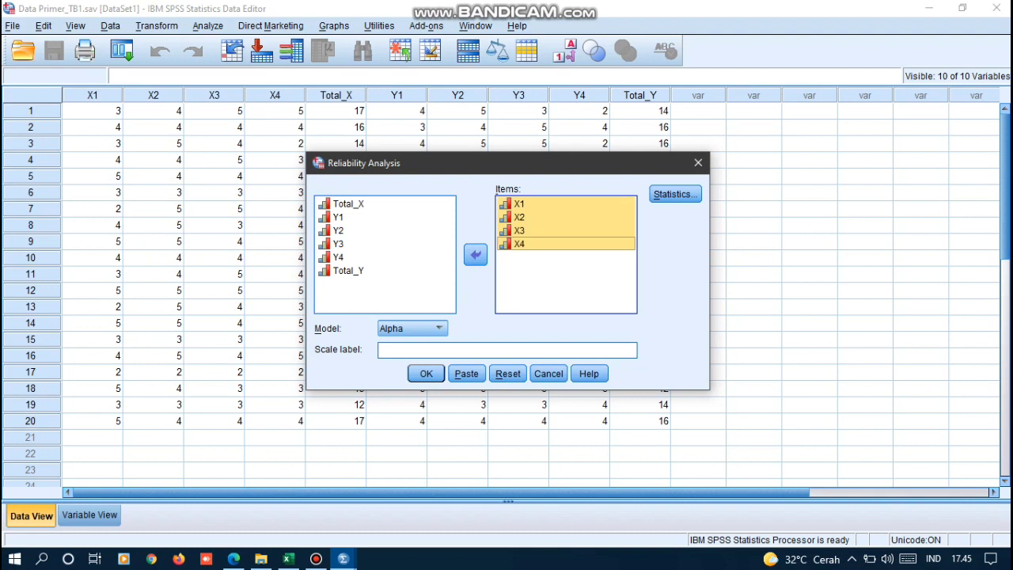
pyautogui.press('Return')
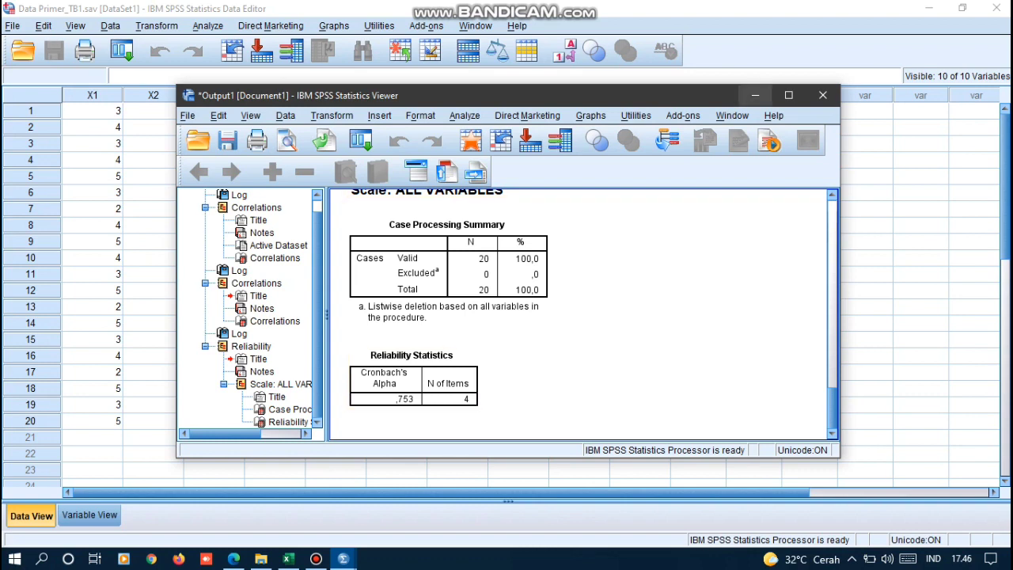
pyautogui.click(756, 95)
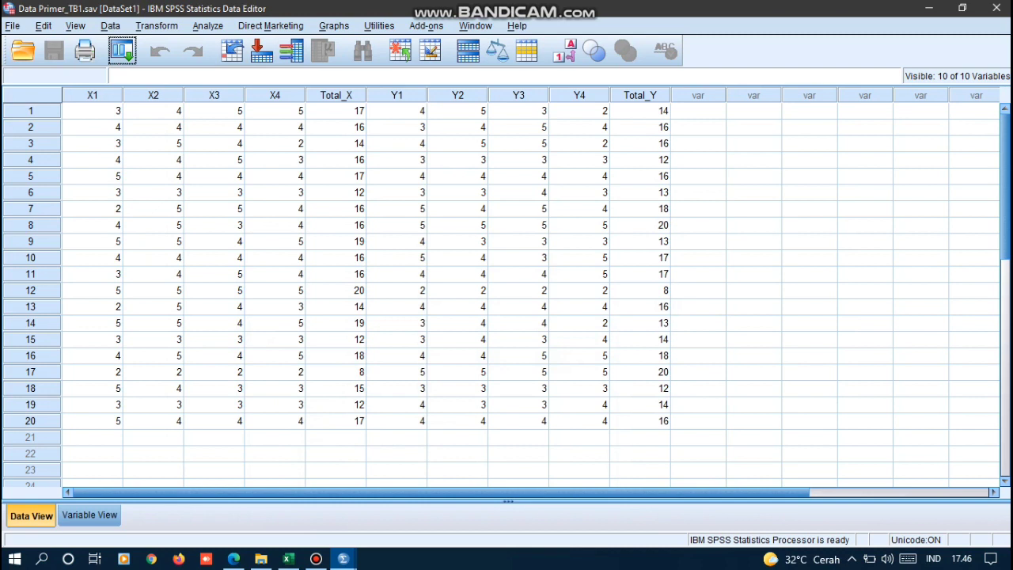
# Step: Reopen the Reliability Analysis setup and remove X1 to X4 from the analysed items
pyautogui.click(207, 26)
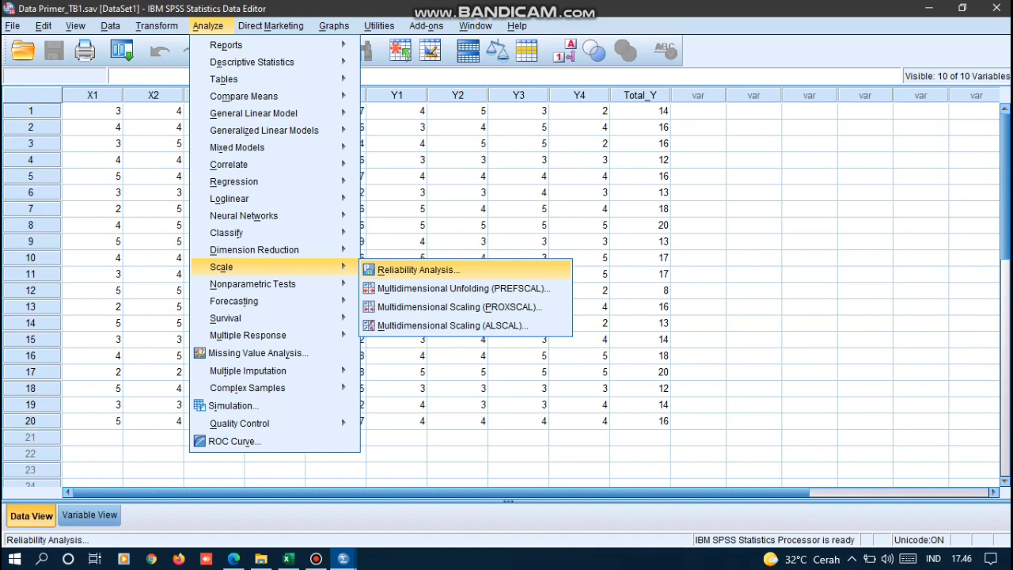
pyautogui.click(418, 270)
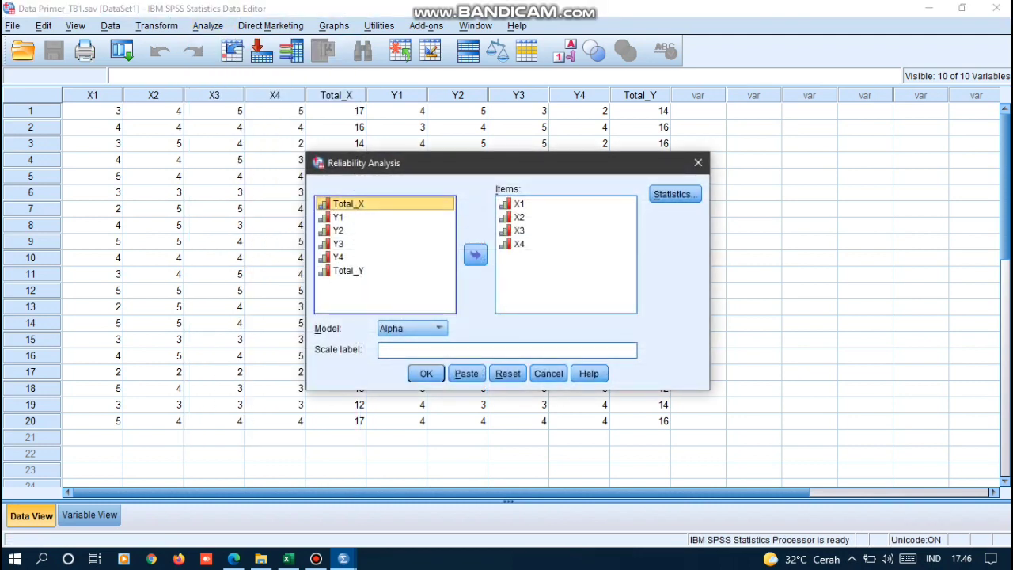
pyautogui.click(546, 266)
pyautogui.click(546, 230)
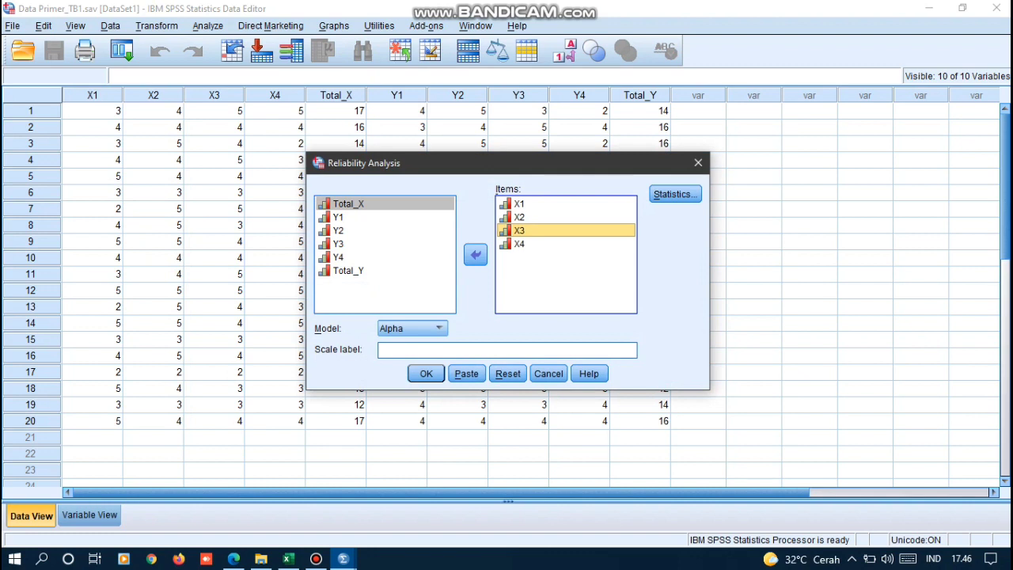
pyautogui.hotkey('ctrl', 'a')
pyautogui.click(476, 255)
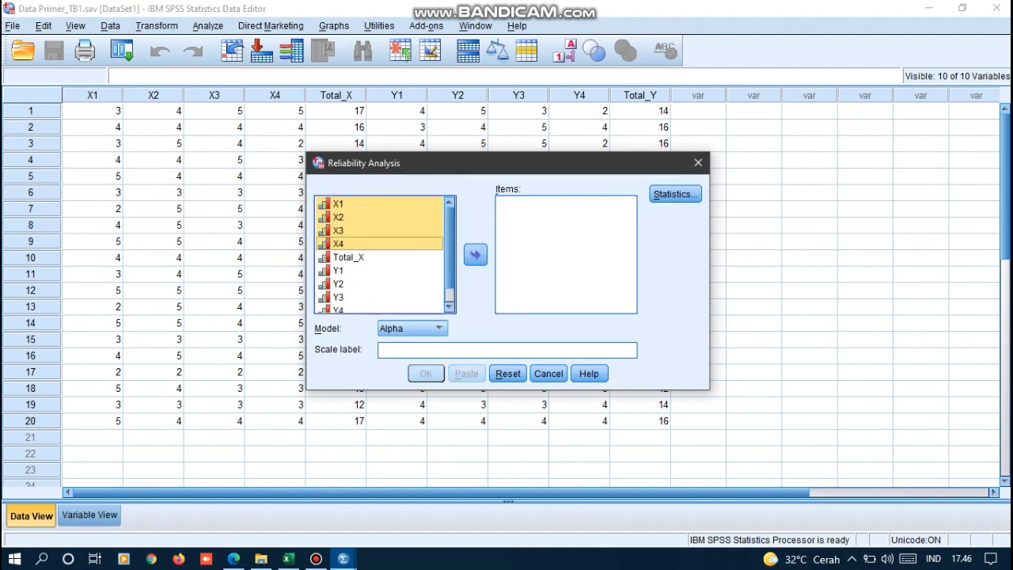
# Step: Run a reliability analysis with the Alpha model on items Y1, Y2, Y3 and Y4
pyautogui.scroll(-1, 380, 253)
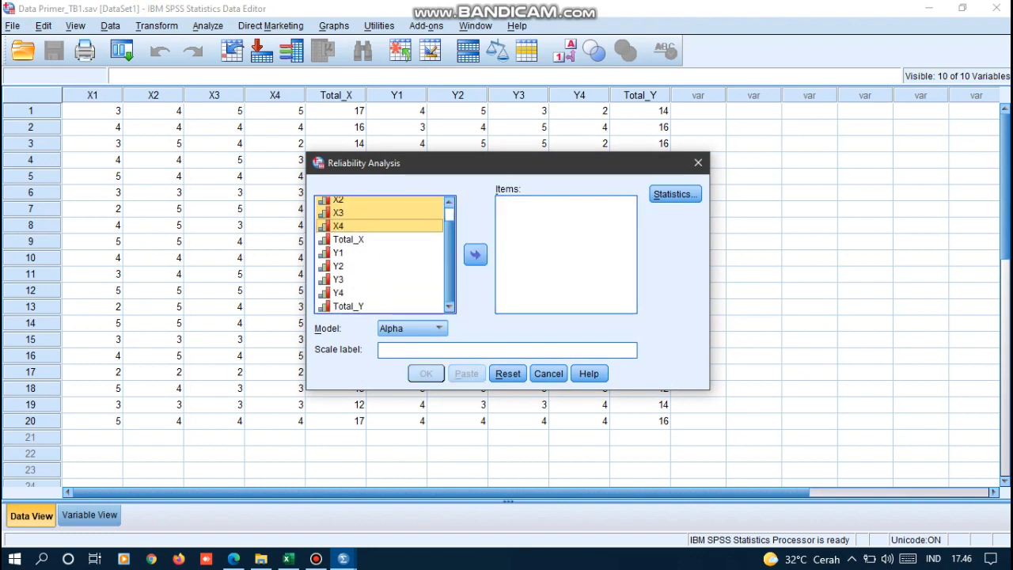
pyautogui.click(364, 252)
pyautogui.hotkey('shift', 'Down')
pyautogui.hotkey('shift', 'Down')
pyautogui.hotkey('shift', 'Down')
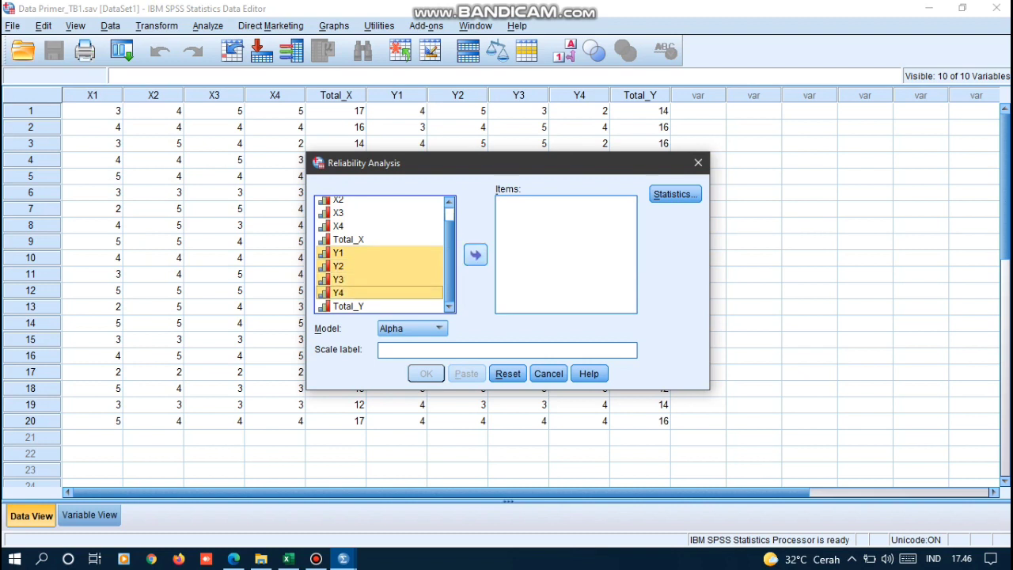
pyautogui.click(475, 255)
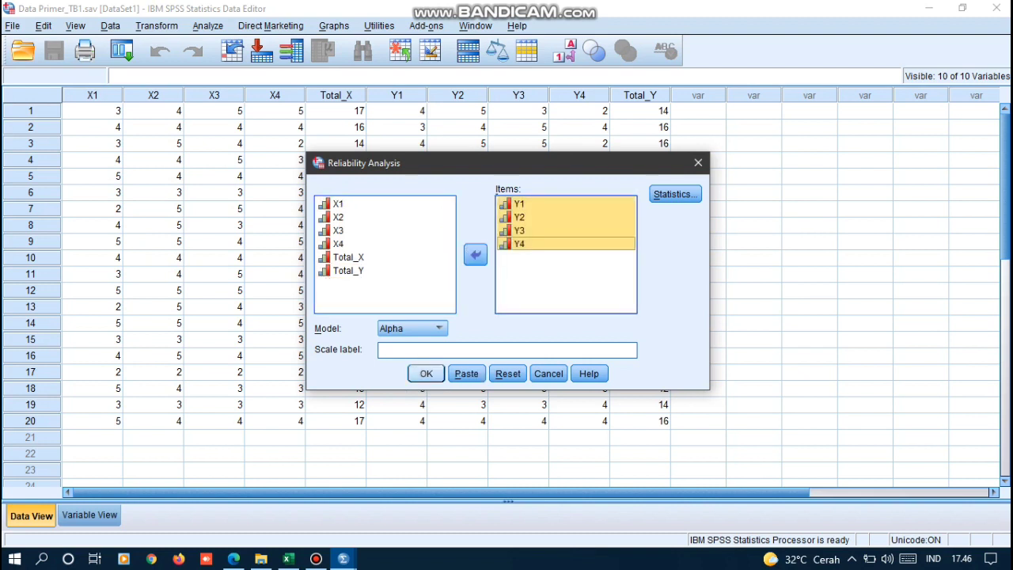
pyautogui.press('Return')
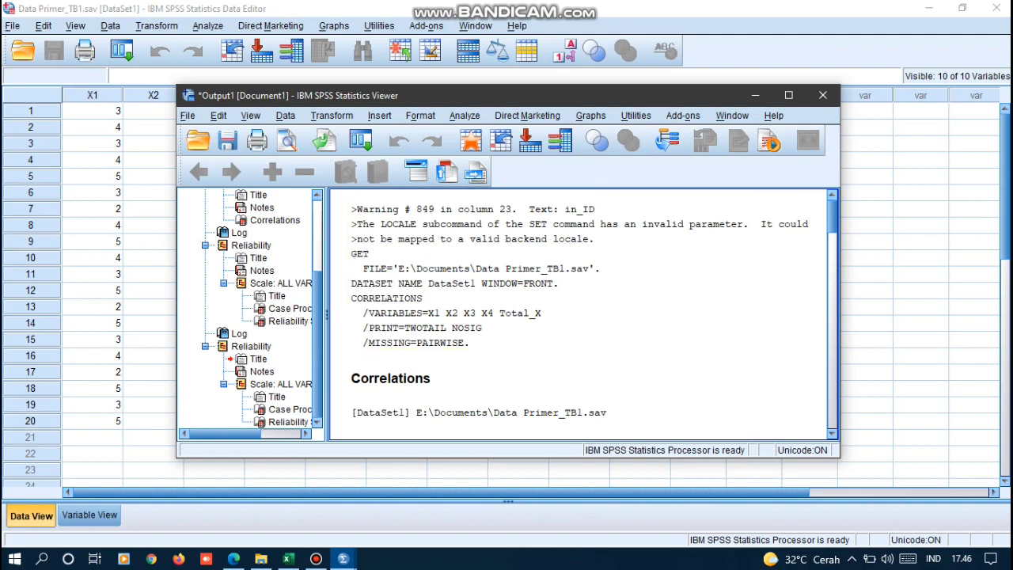
# Step: Save the output in the Documents folder as a viewer file named "Output Data Primer TB1", and close the output viewer
pyautogui.click(188, 116)
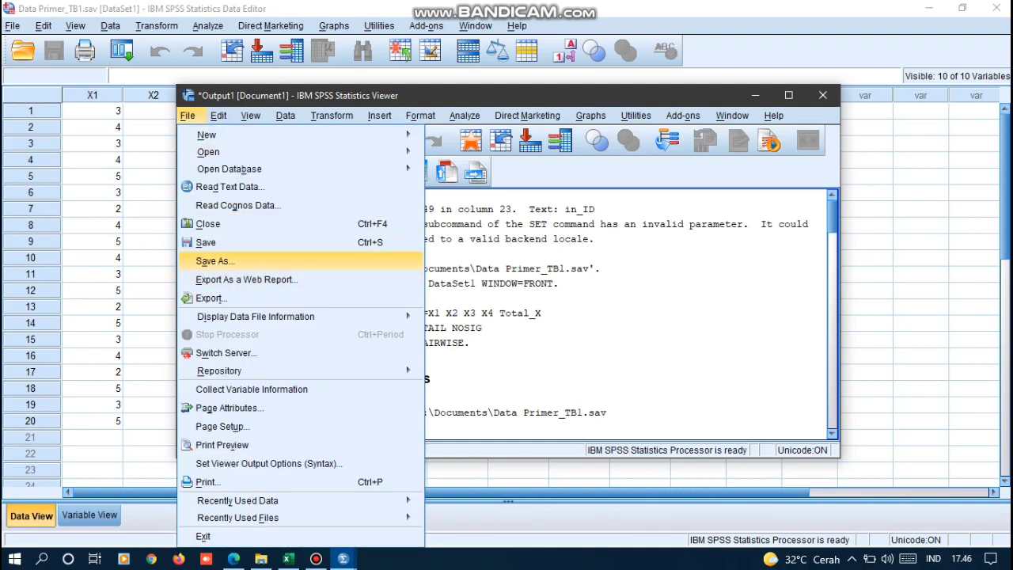
pyautogui.click(215, 261)
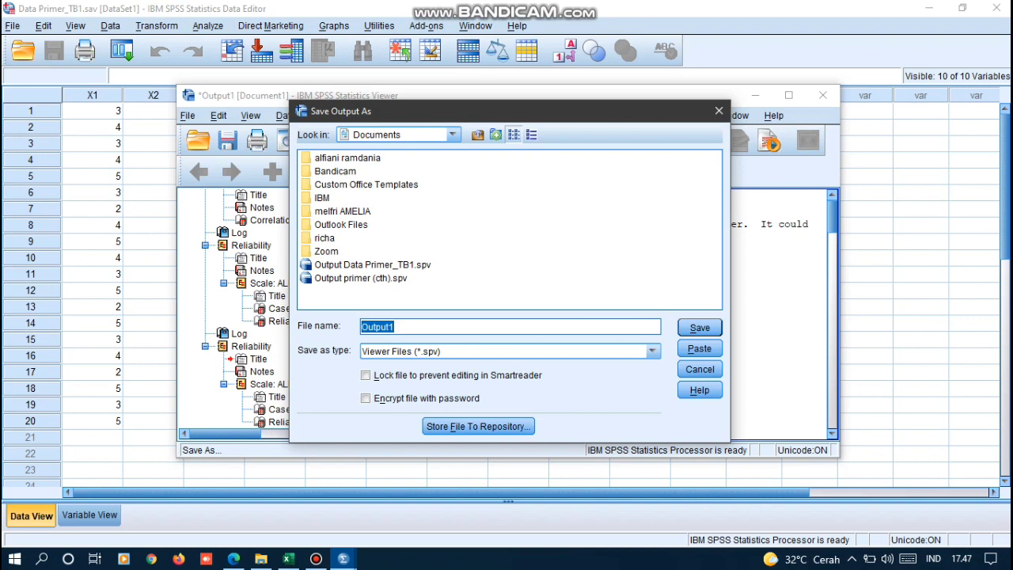
pyautogui.press('BackSpace')
pyautogui.write('O')
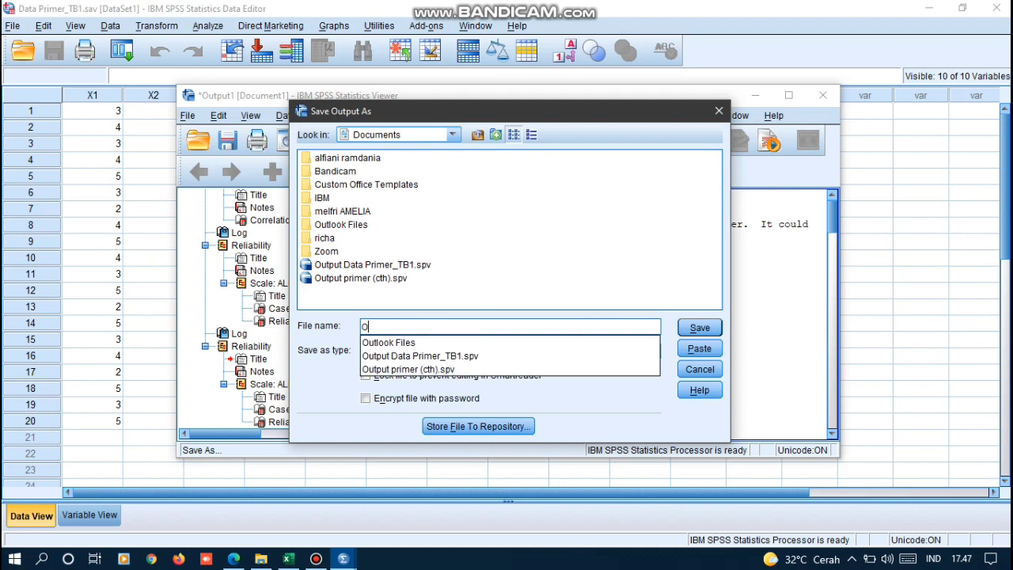
pyautogui.write('utput')
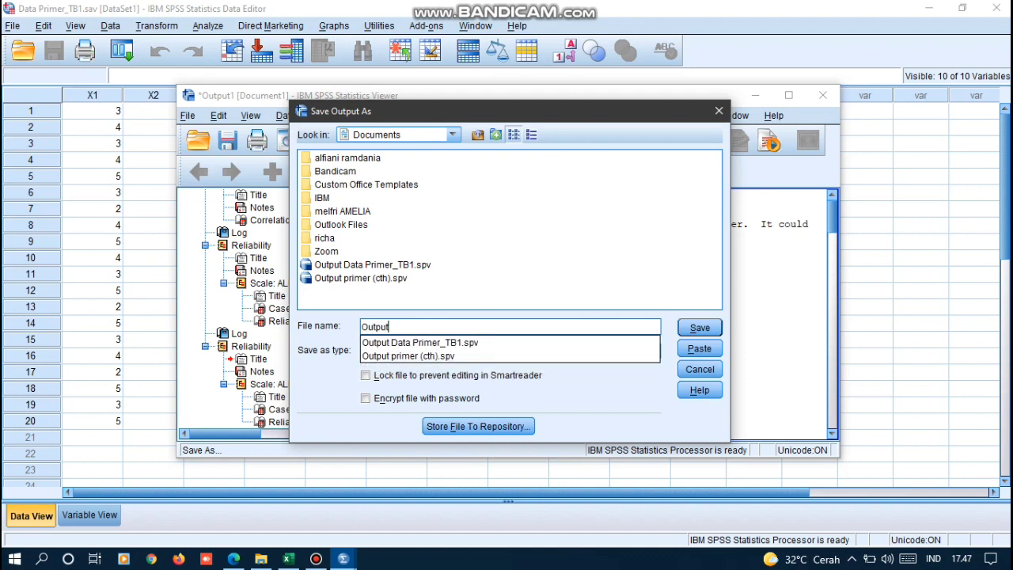
pyautogui.write(' Da')
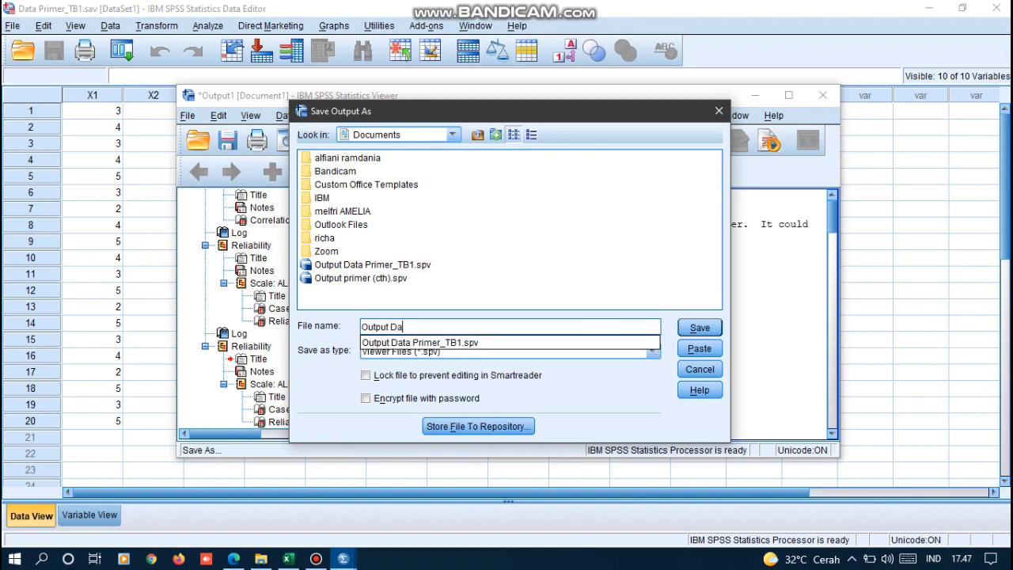
pyautogui.write('ta Primer TB1')
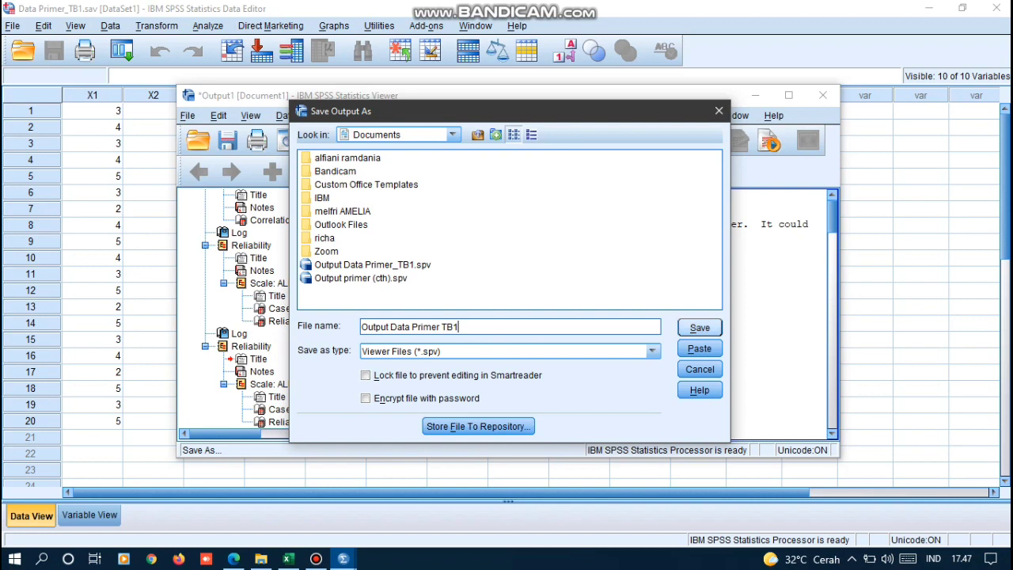
pyautogui.press('Return')
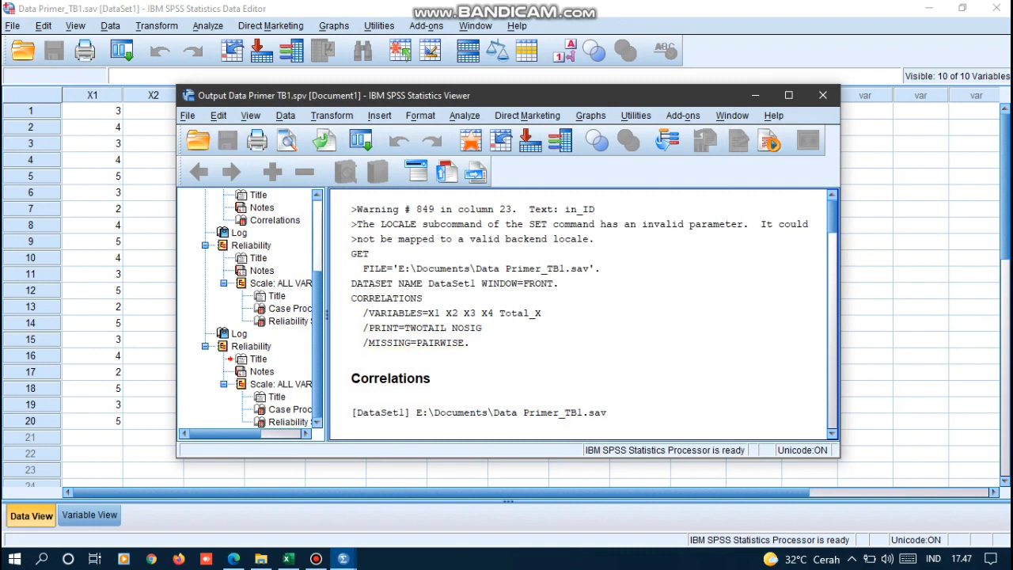
pyautogui.click(823, 95)
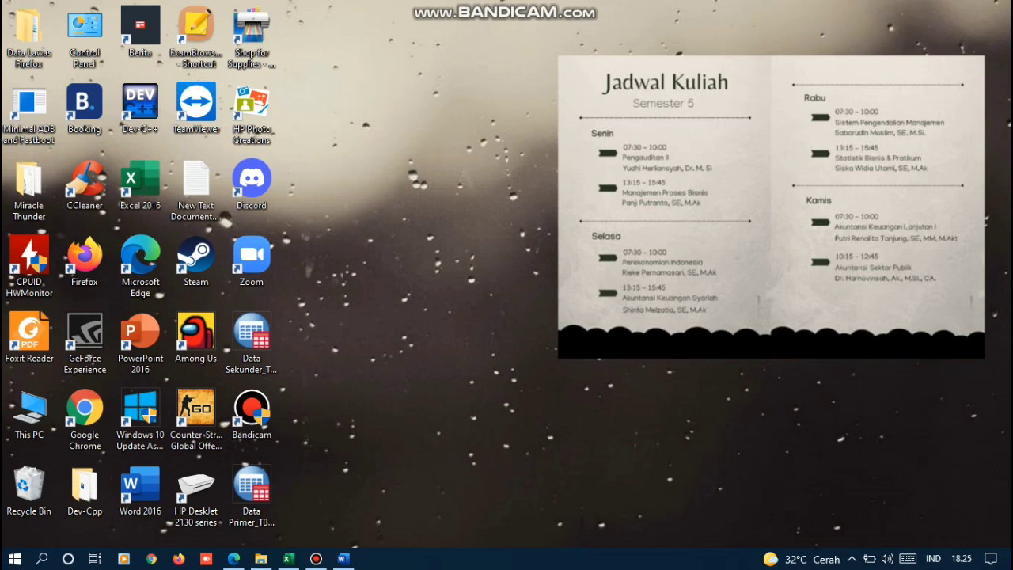
# Step: Switch to the Word document Analisis Output Data Primer_TB 1 and examine the variable X validity correlations and conclusion table
pyautogui.hotkey('alt', 'Tab')
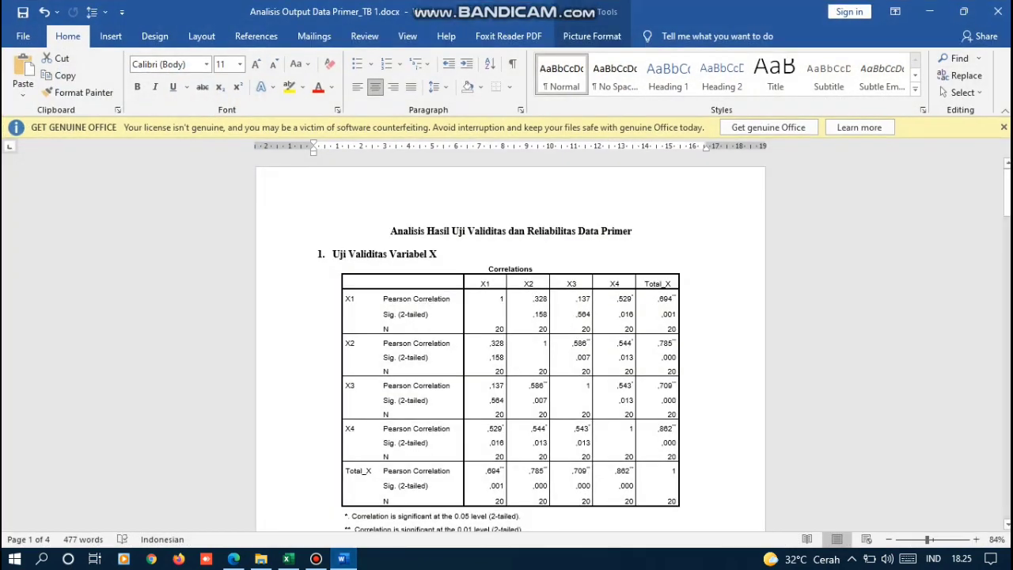
pyautogui.scroll(-1, 511, 340)
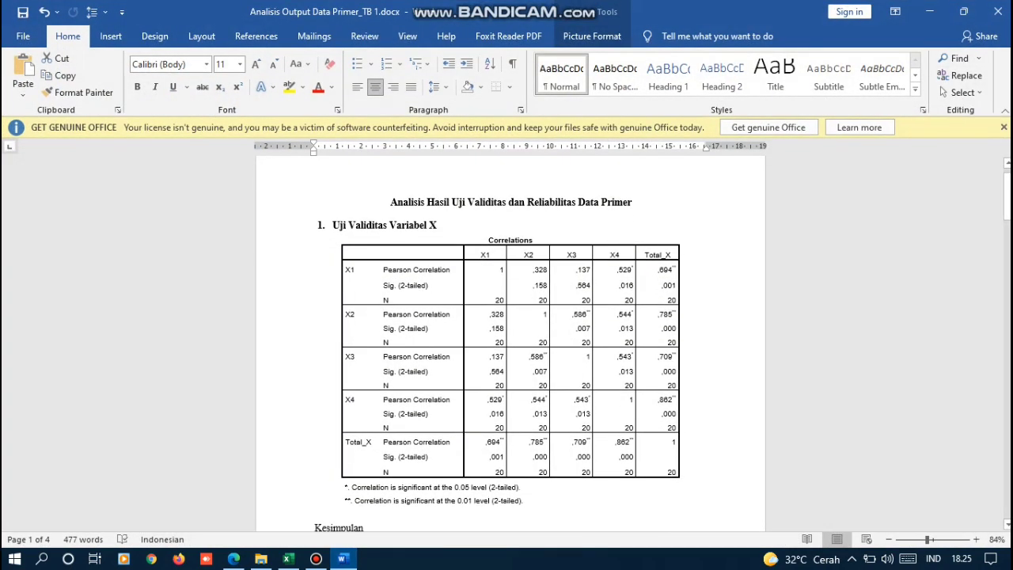
pyautogui.scroll(-2, 511, 340)
pyautogui.scroll(1, 511, 341)
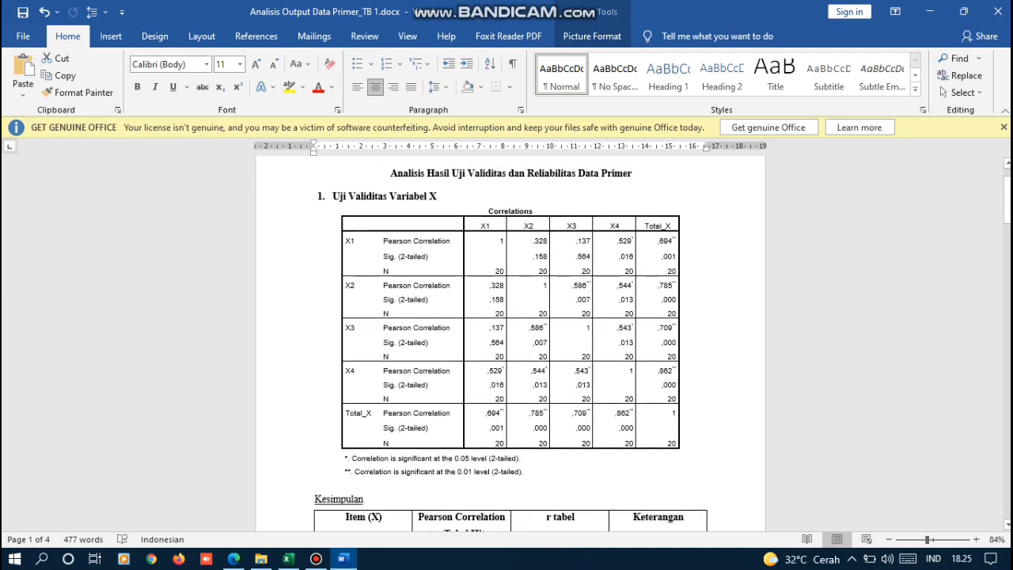
pyautogui.scroll(-7, 551, 385)
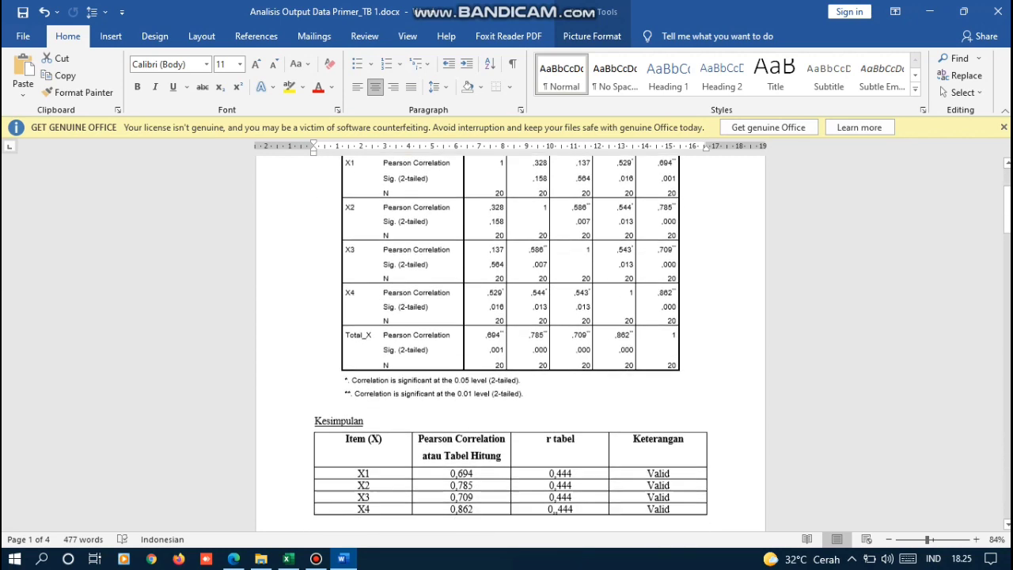
pyautogui.scroll(1, 552, 385)
pyautogui.scroll(-1, 551, 386)
pyautogui.scroll(-2, 510, 341)
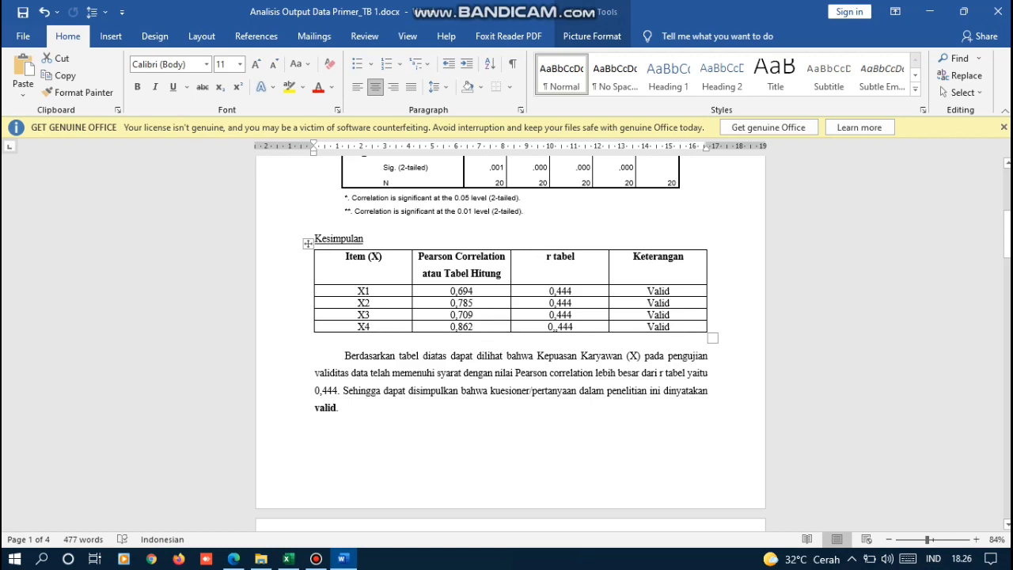
# Step: Examine the r table explanation at the document's end, covering the Df calculation and the Product Moment r values
pyautogui.scroll(-20, 511, 340)
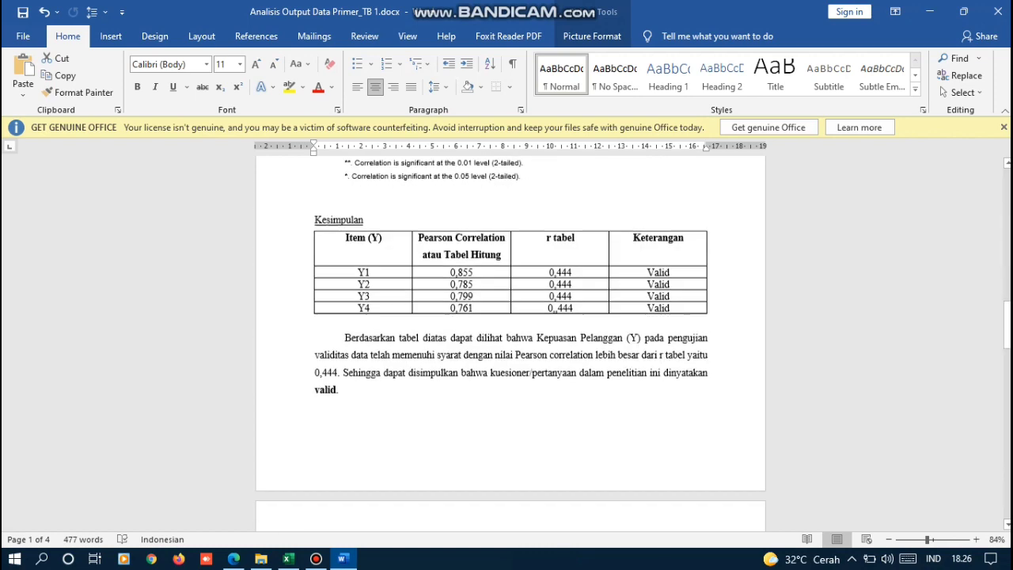
pyautogui.scroll(4, 511, 340)
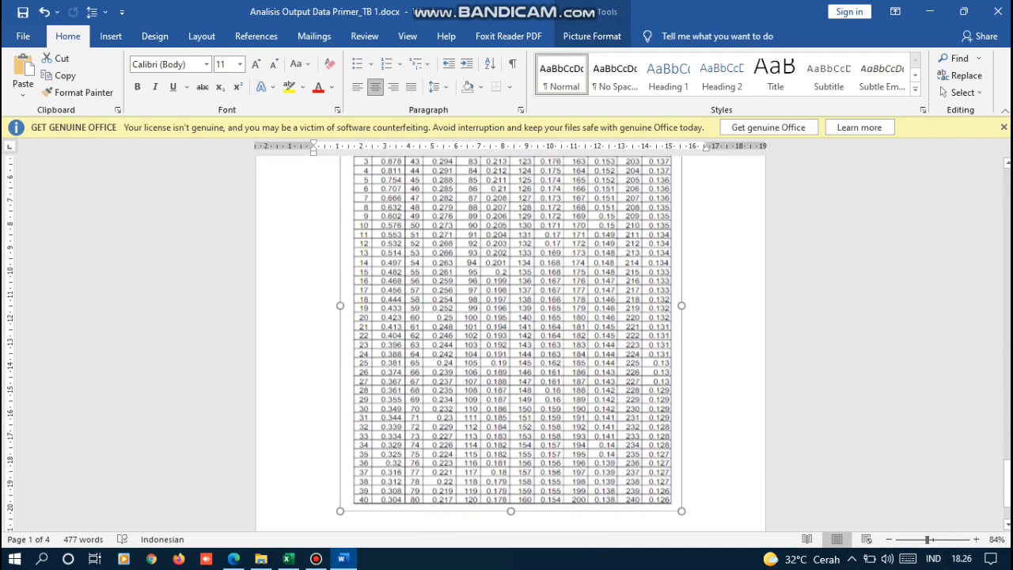
pyautogui.scroll(1, 511, 341)
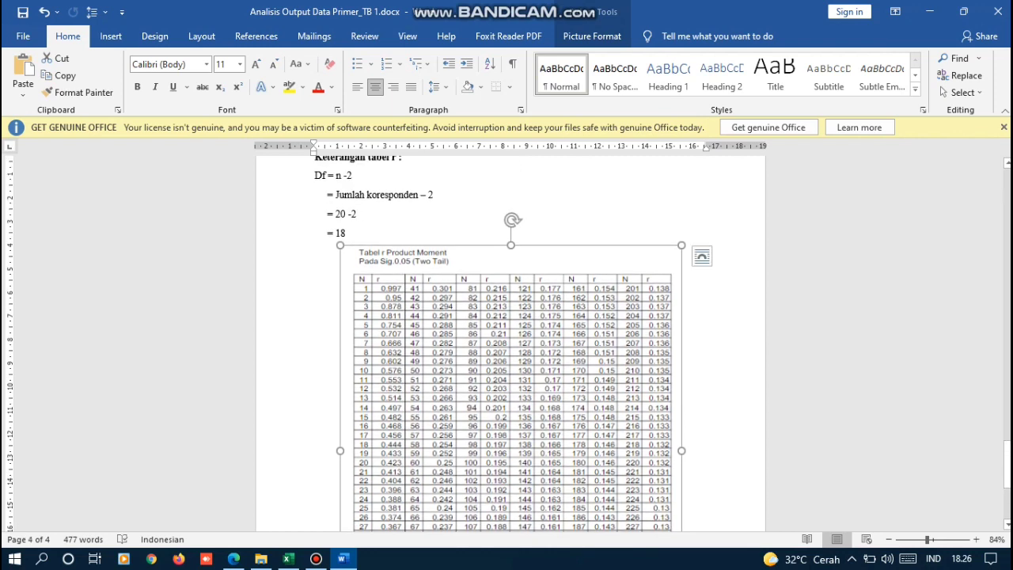
pyautogui.scroll(1, 511, 341)
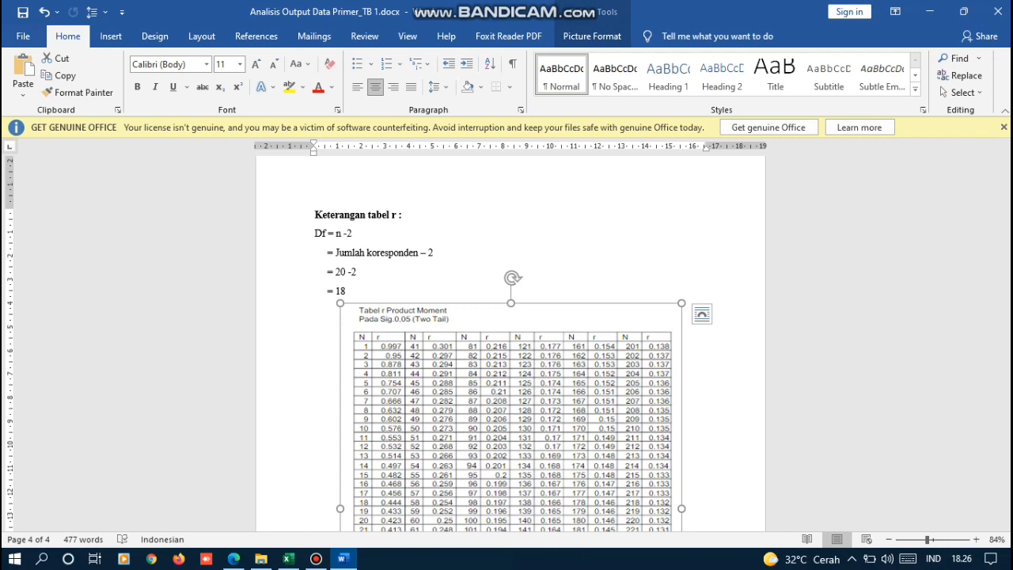
pyautogui.scroll(-1, 511, 345)
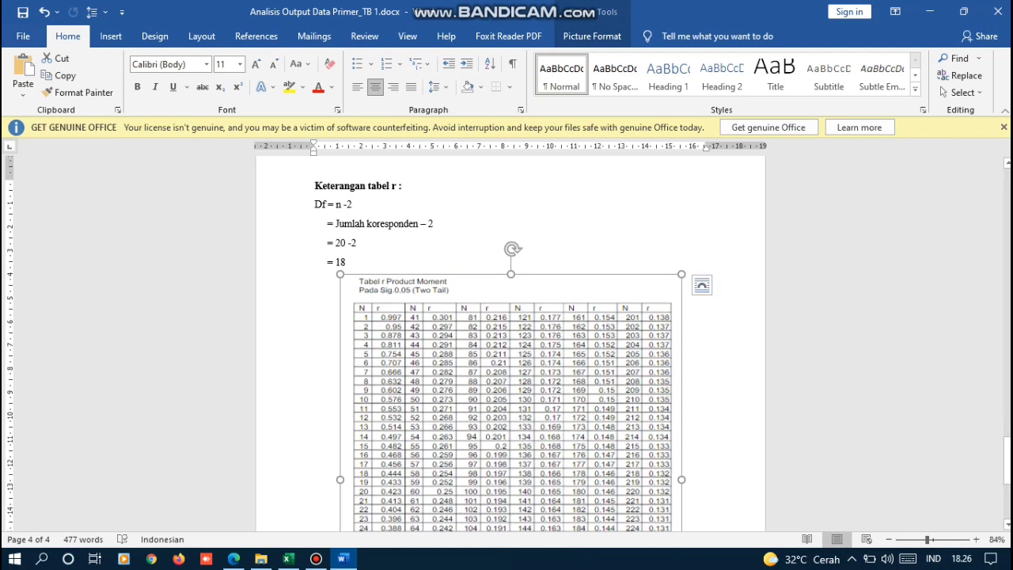
pyautogui.scroll(-5, 511, 344)
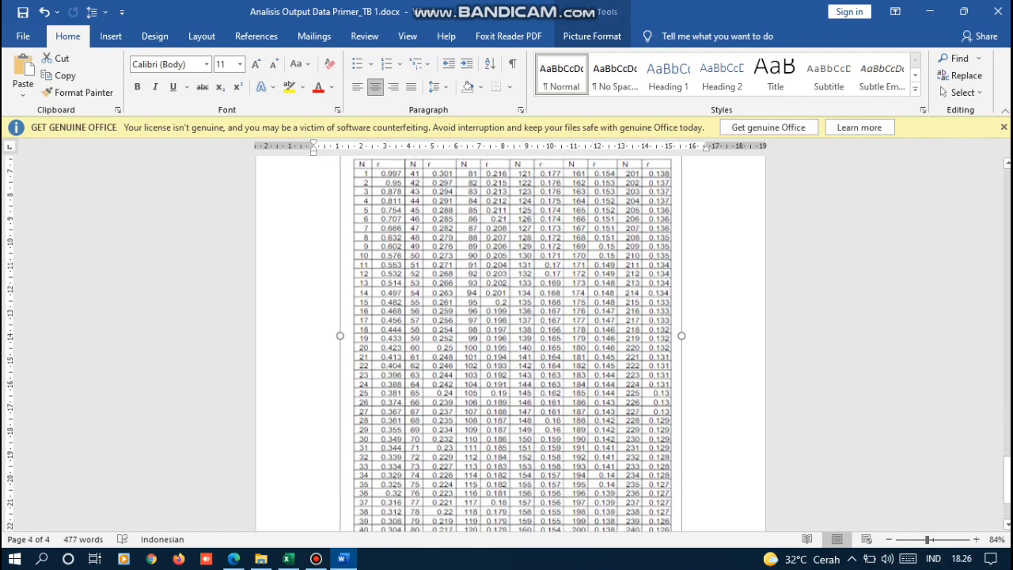
# Step: Examine the rest of the r table, and return to the document's start to review the variable X validity conclusion
pyautogui.scroll(-1, 511, 345)
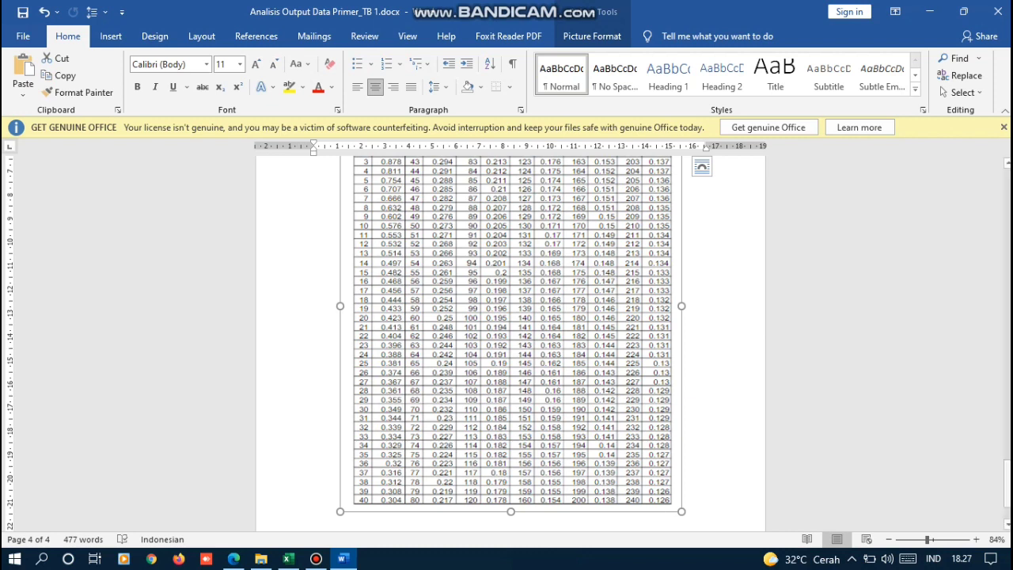
pyautogui.moveTo(1008, 484); pyautogui.dragTo(1008, 190)
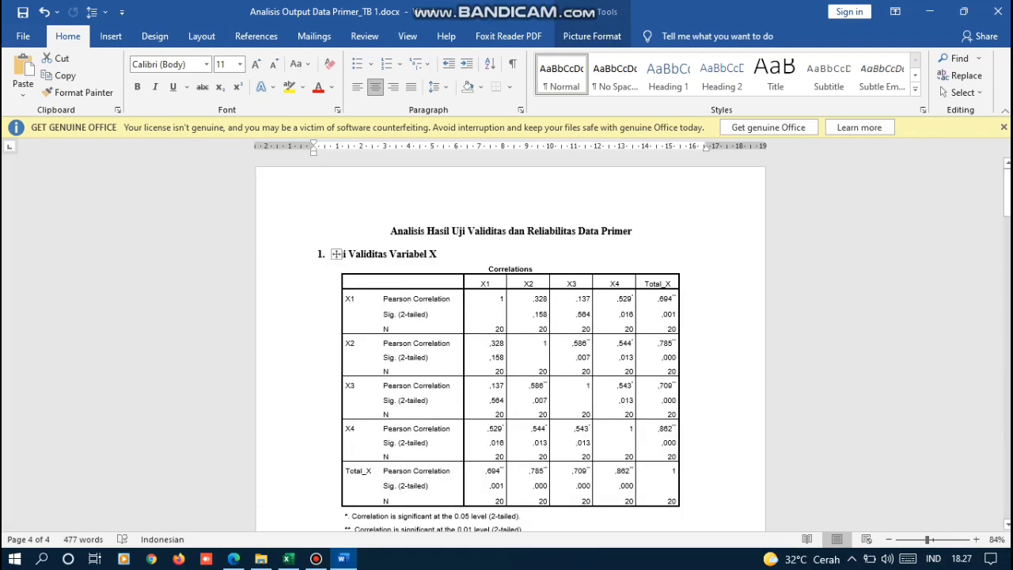
pyautogui.scroll(-12, 337, 254)
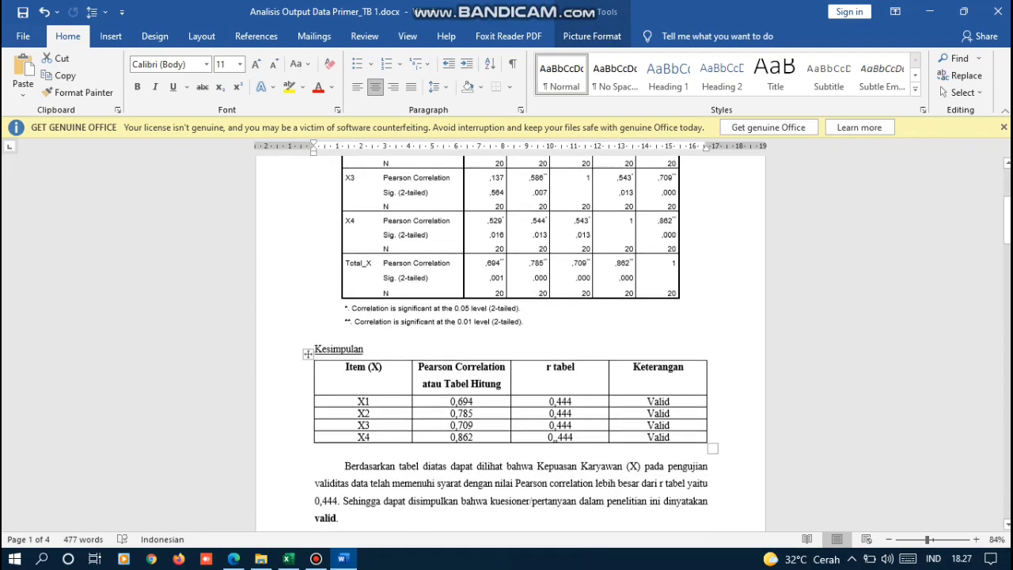
# Step: Examine the variable Y validity correlations and conclusion, plus the Cronbach's Alpha reliability tables and conclusion for variables X and Y
pyautogui.scroll(-4, 336, 214)
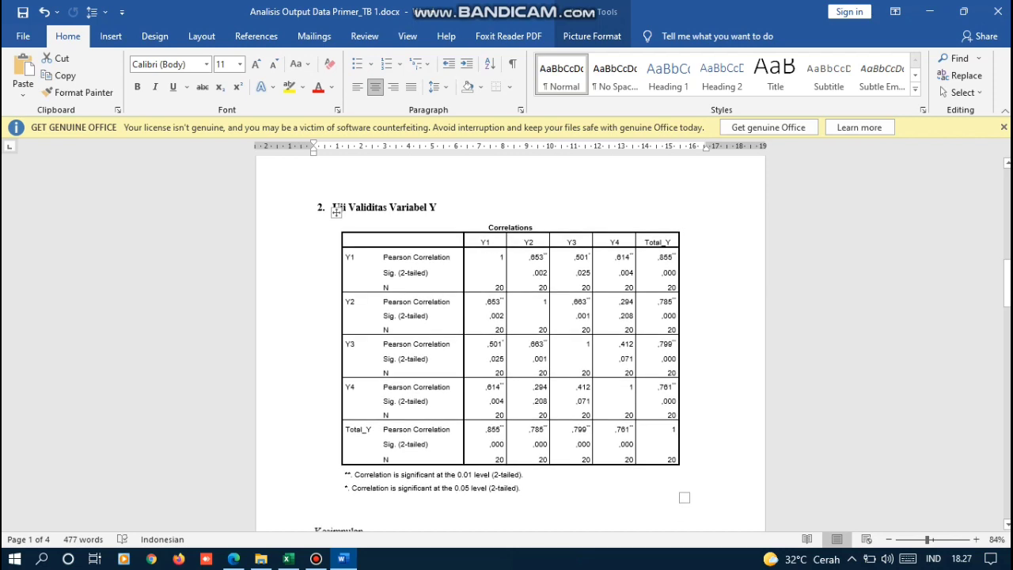
pyautogui.scroll(-4, 336, 210)
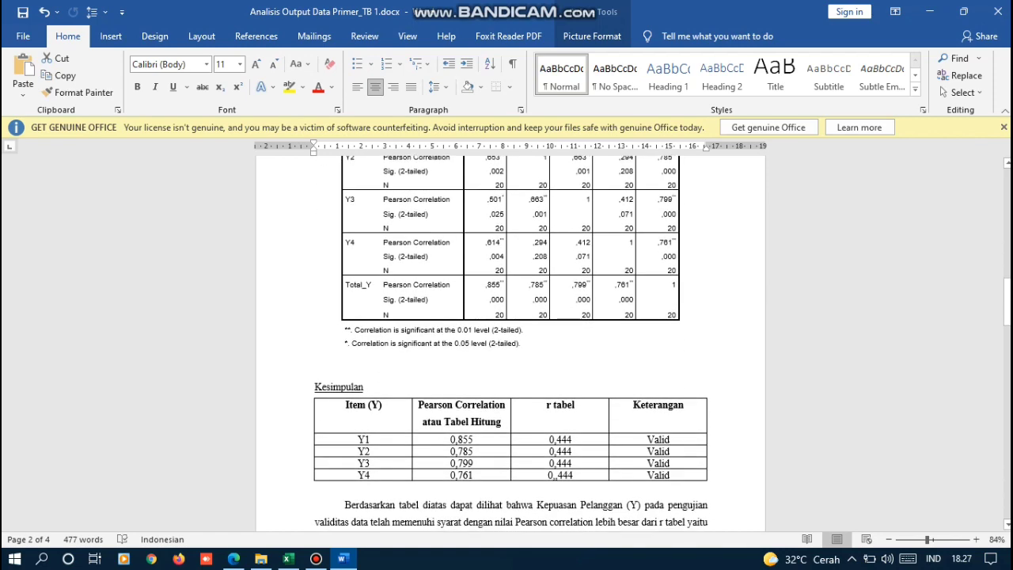
pyautogui.scroll(-3, 511, 340)
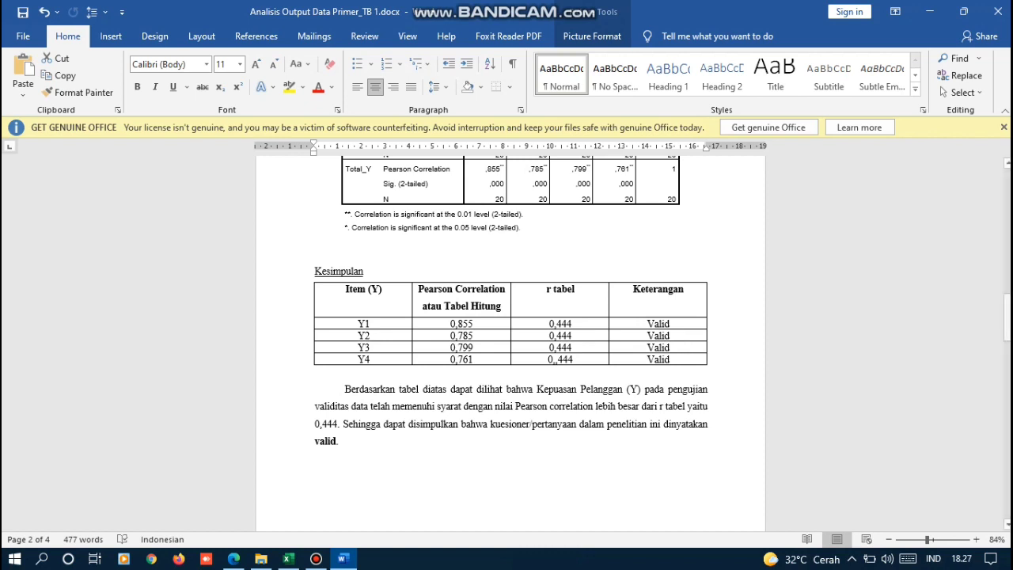
pyautogui.scroll(-10, 511, 341)
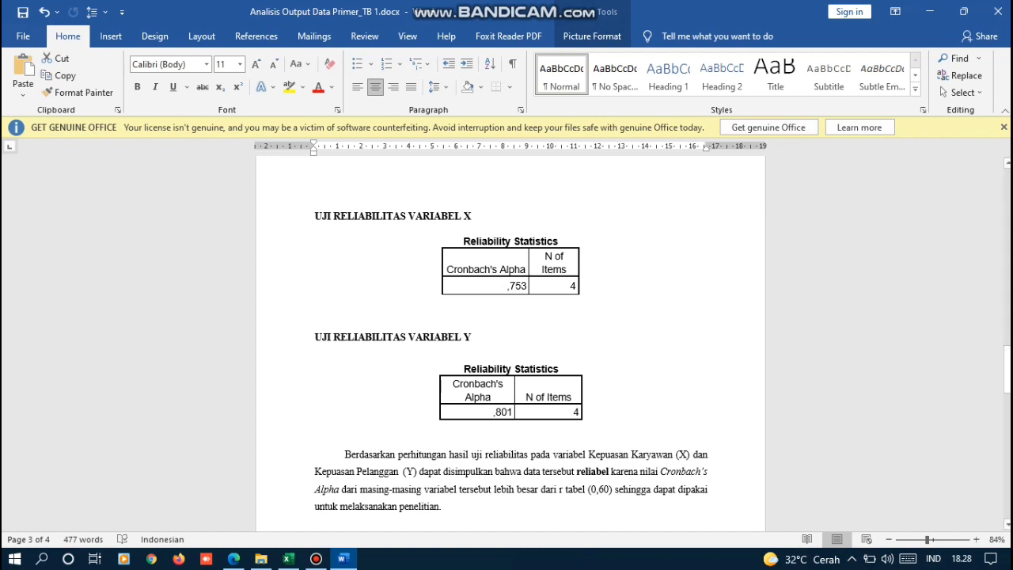
pyautogui.moveTo(1008, 372)
pyautogui.mouseDown()
pyautogui.moveTo(1008, 387)
pyautogui.moveTo(1008, 370)
pyautogui.mouseUp()
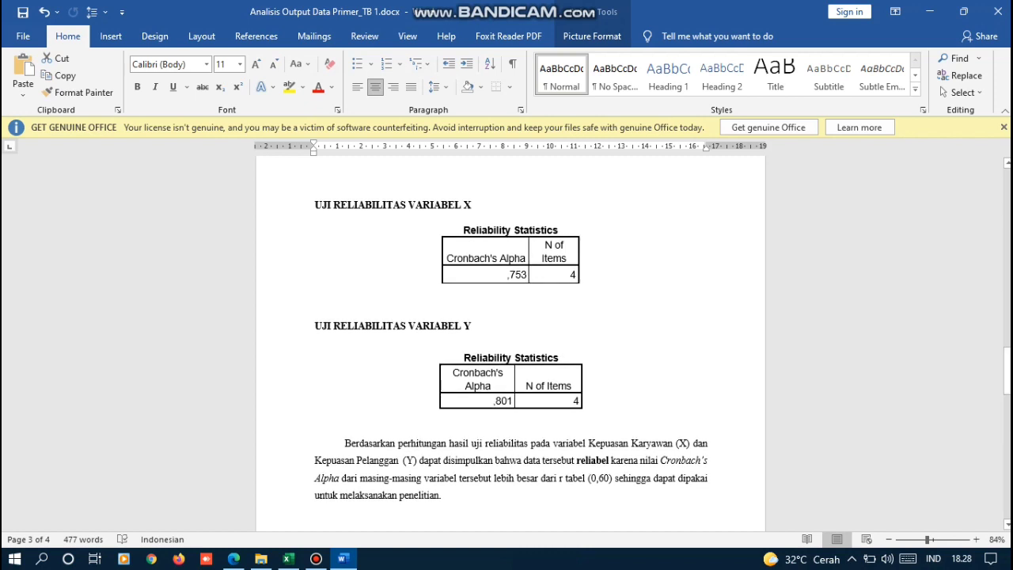